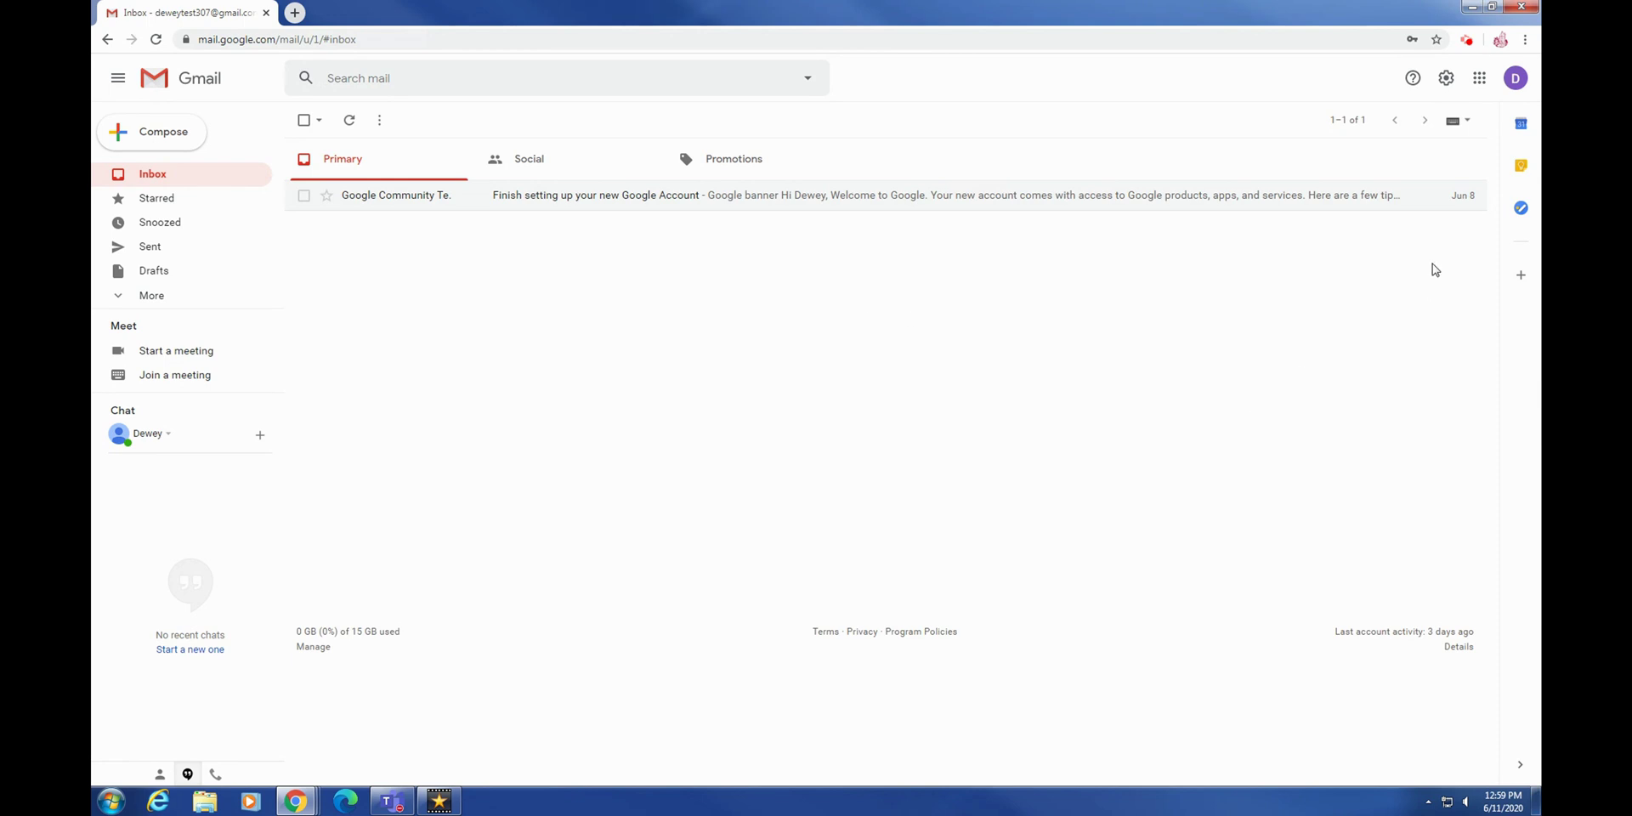
# - Open the Google Account settings from the inbox and start the Privacy Checkup
pyautogui.click(1479, 81)
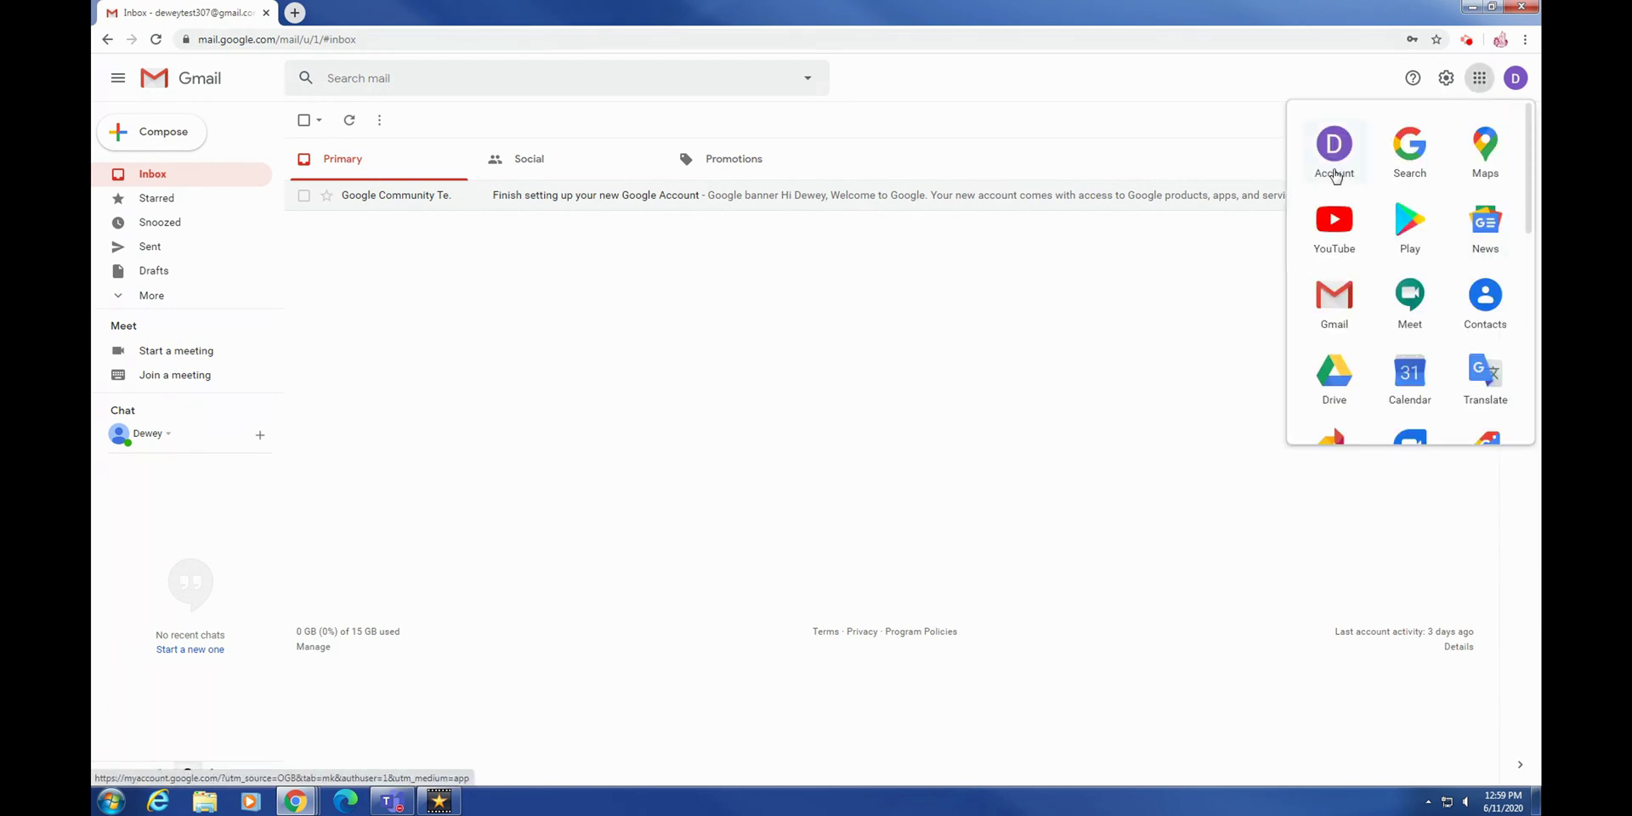
pyautogui.click(1338, 162)
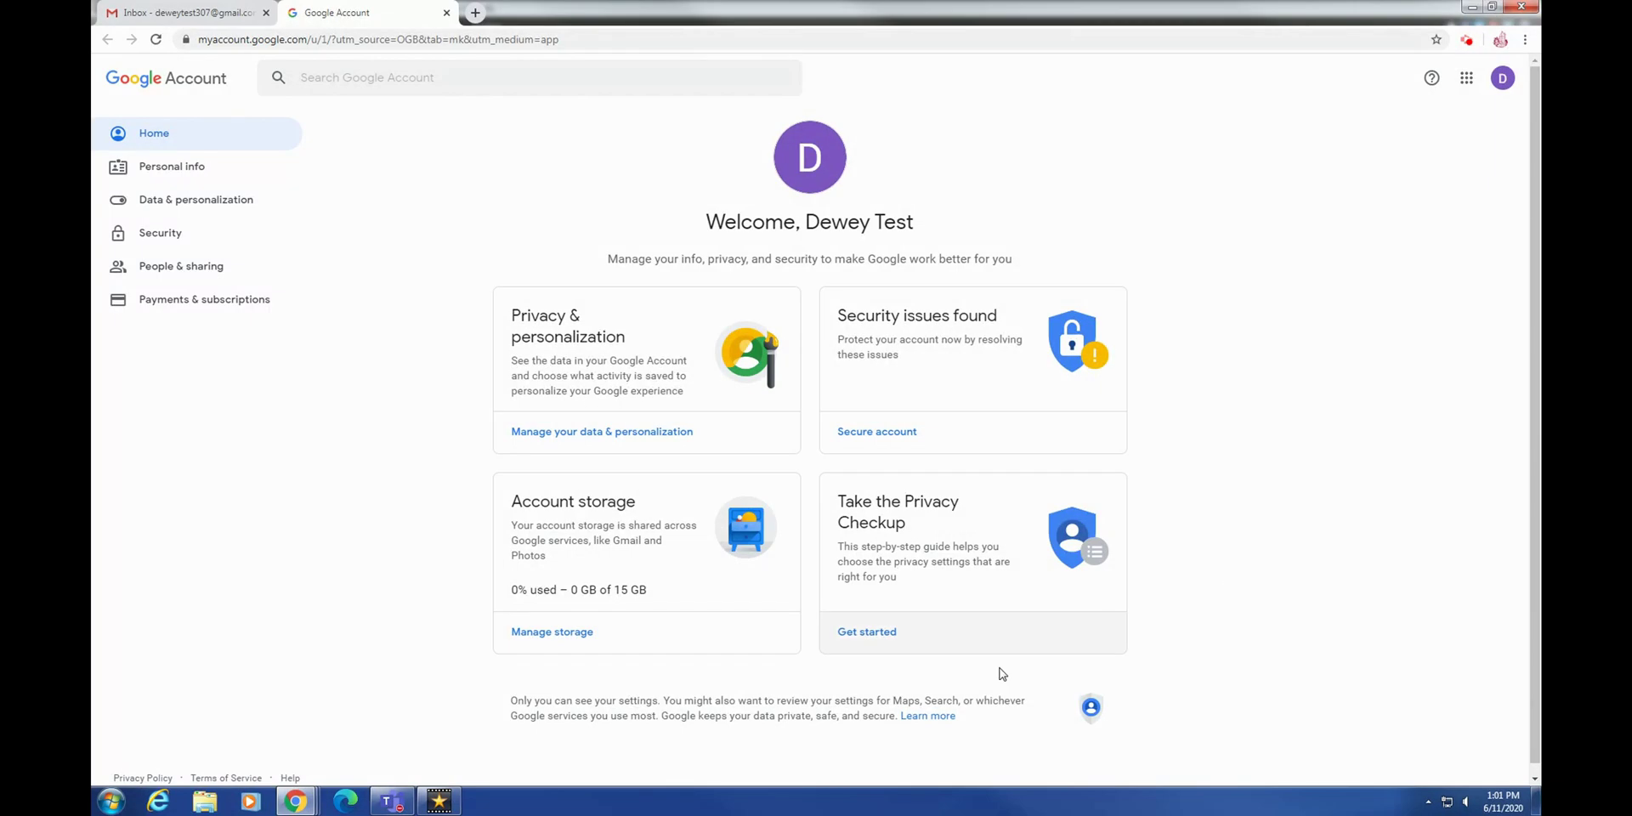
pyautogui.click(921, 639)
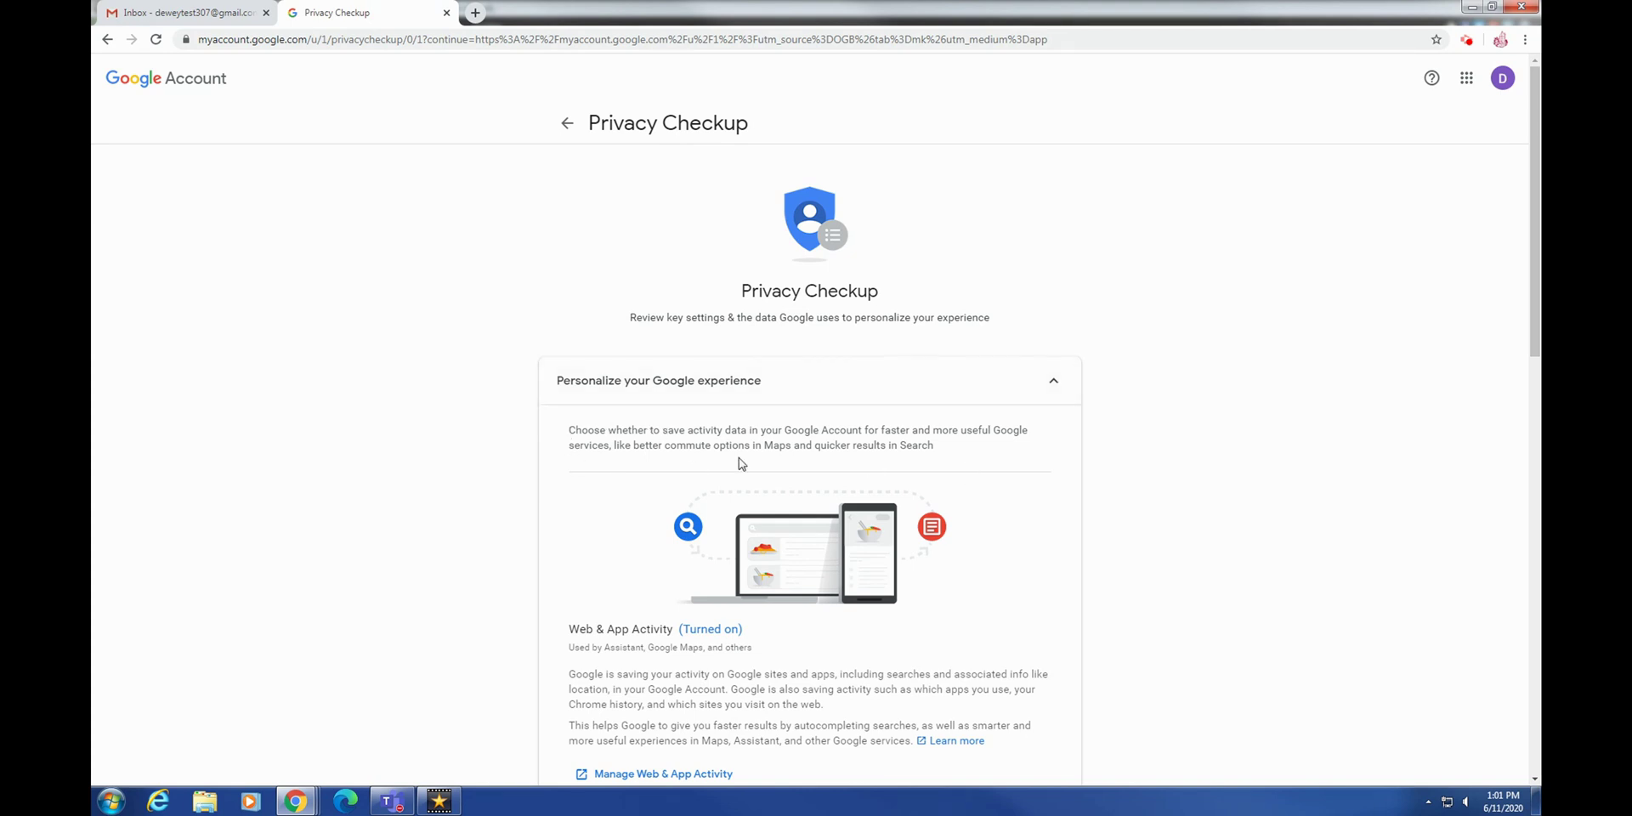
# - Pause Web & App Activity from its management page and return to the Privacy Checkup
pyautogui.scroll(-2, 1035, 543)
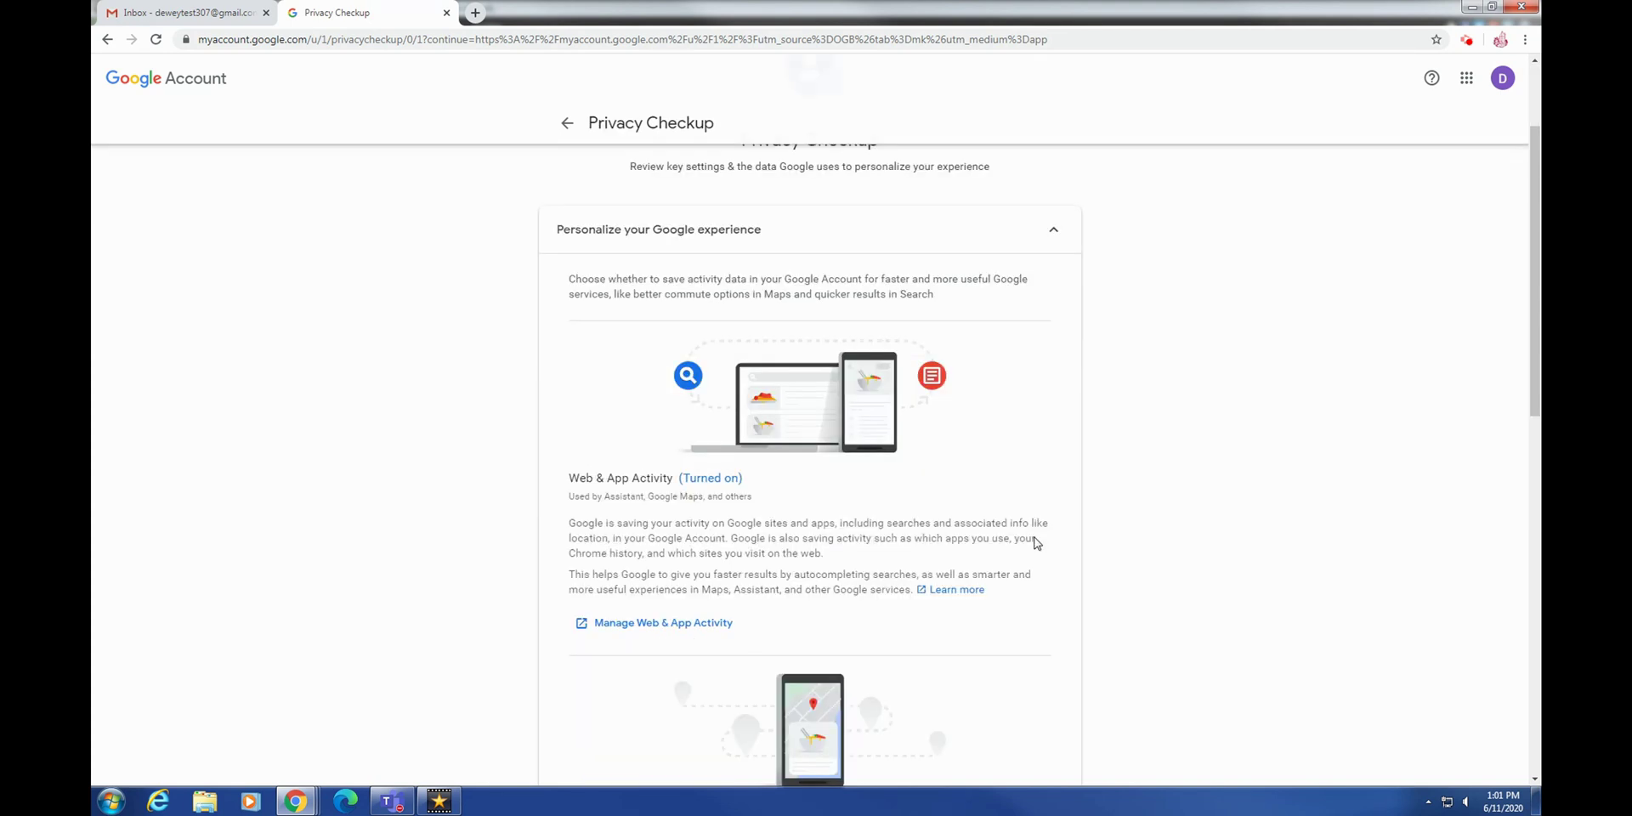
pyautogui.scroll(-1, 849, 527)
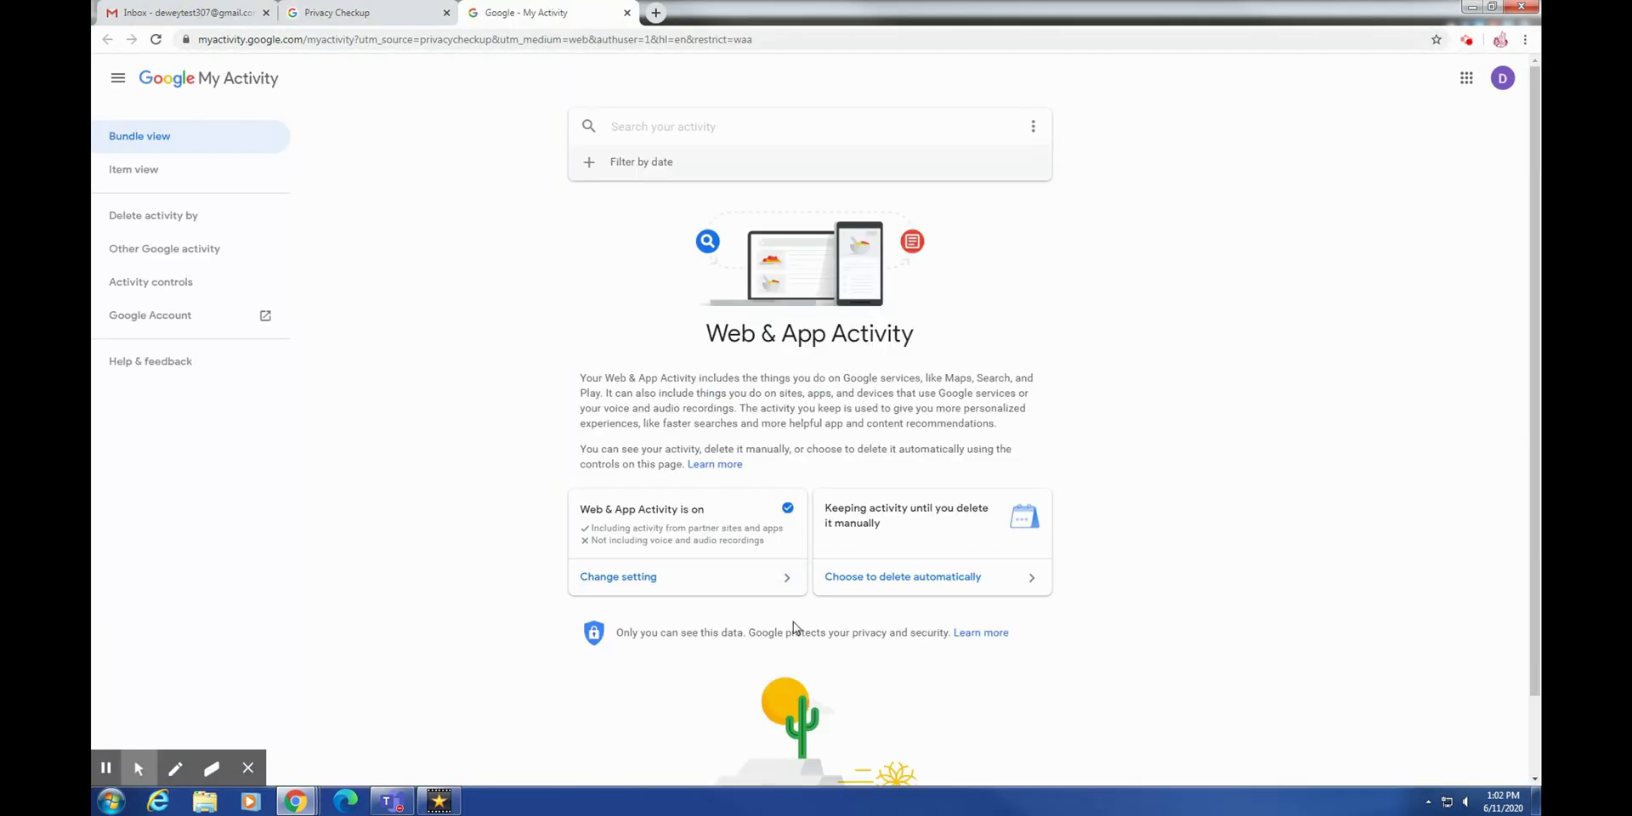
pyautogui.click(715, 583)
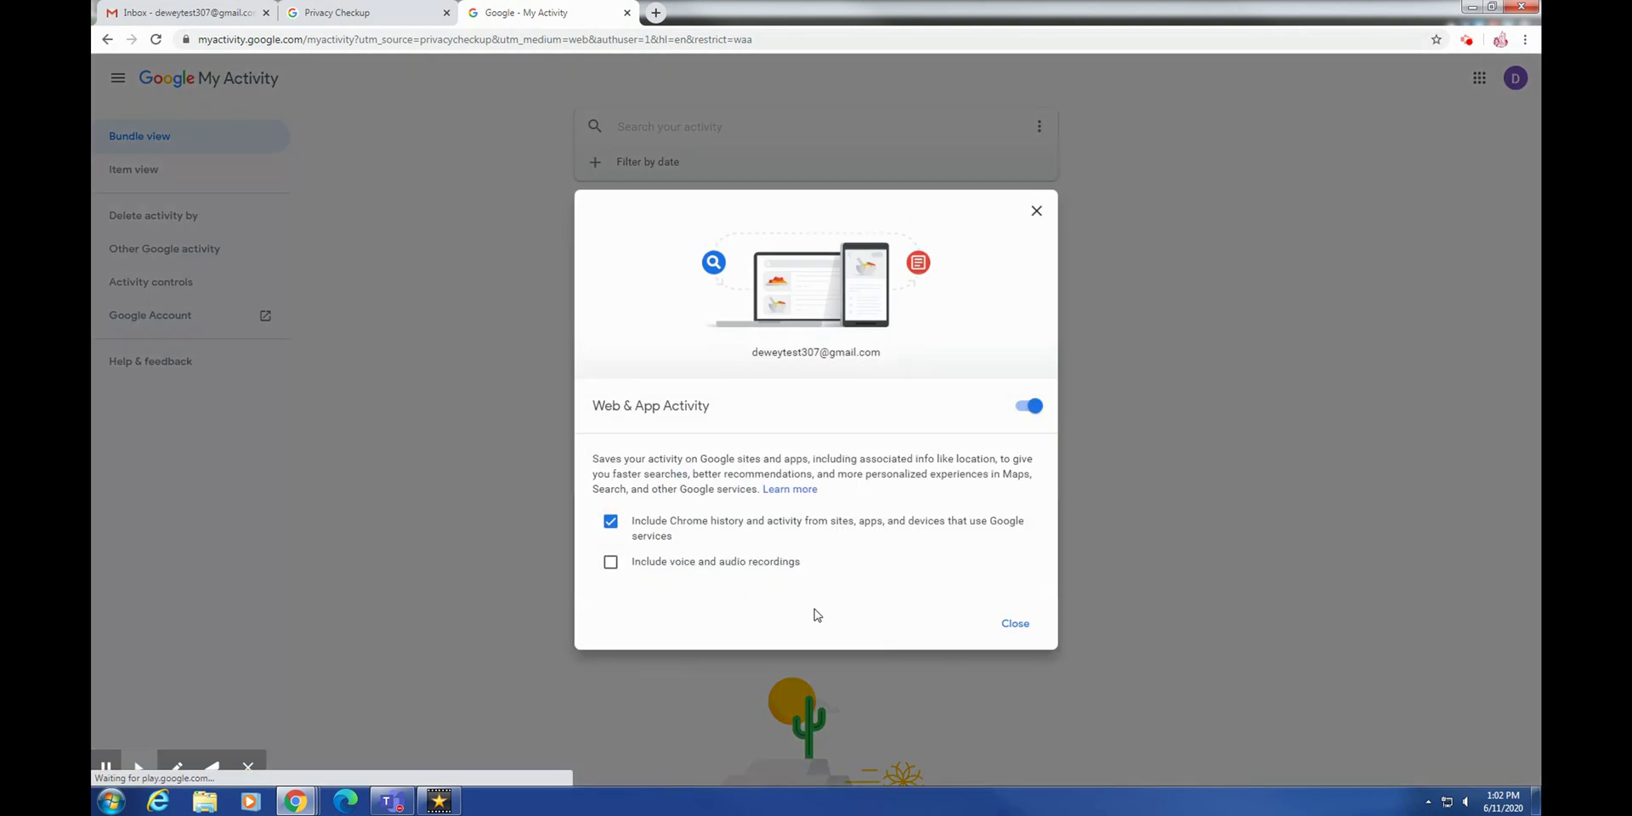
pyautogui.click(1030, 406)
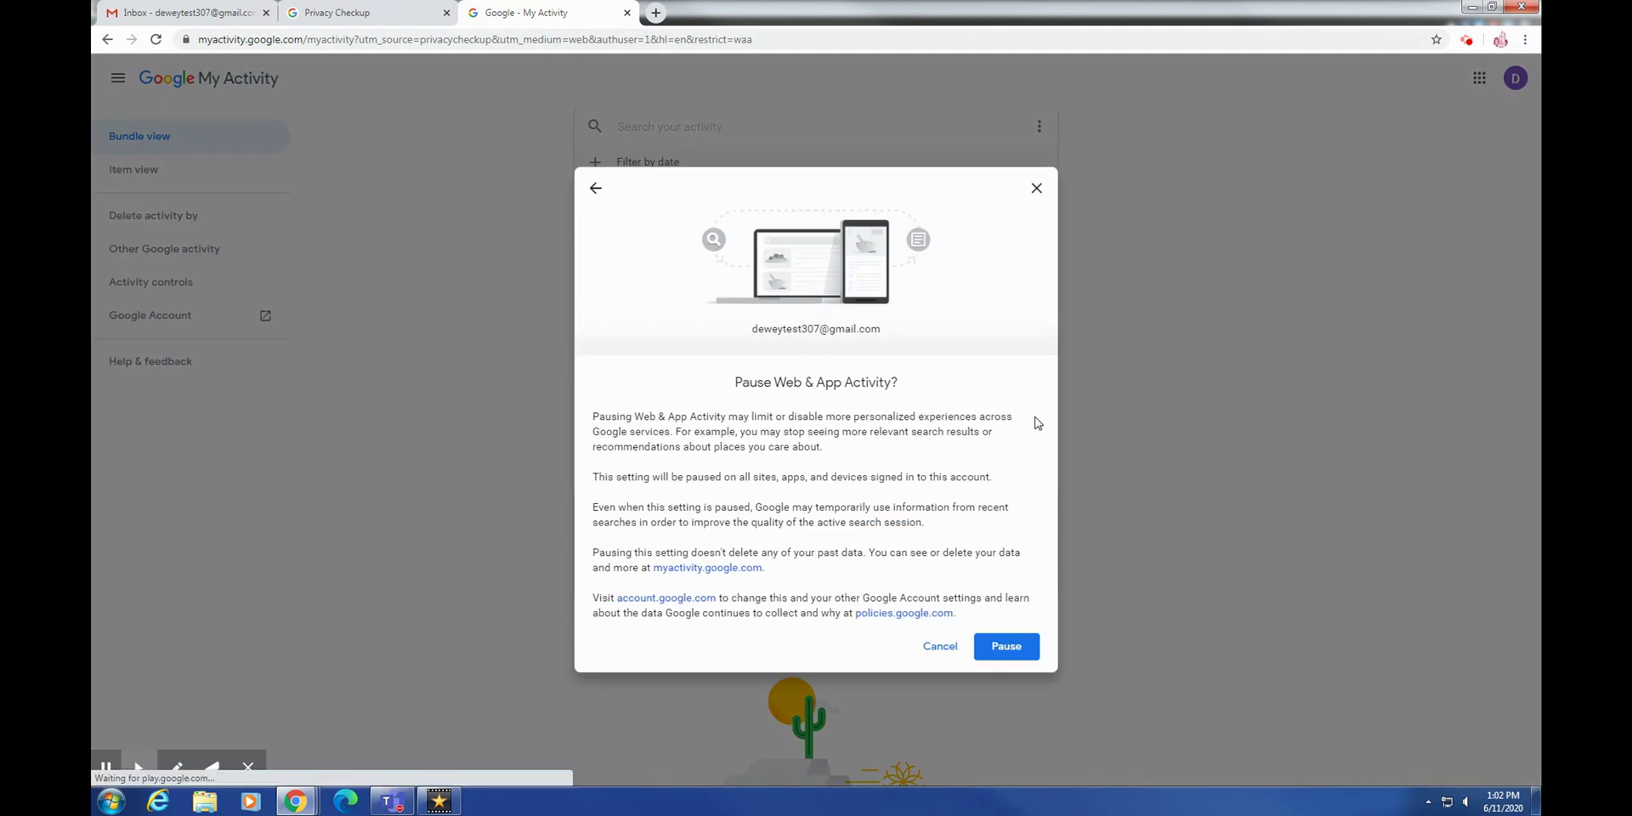
pyautogui.click(1008, 648)
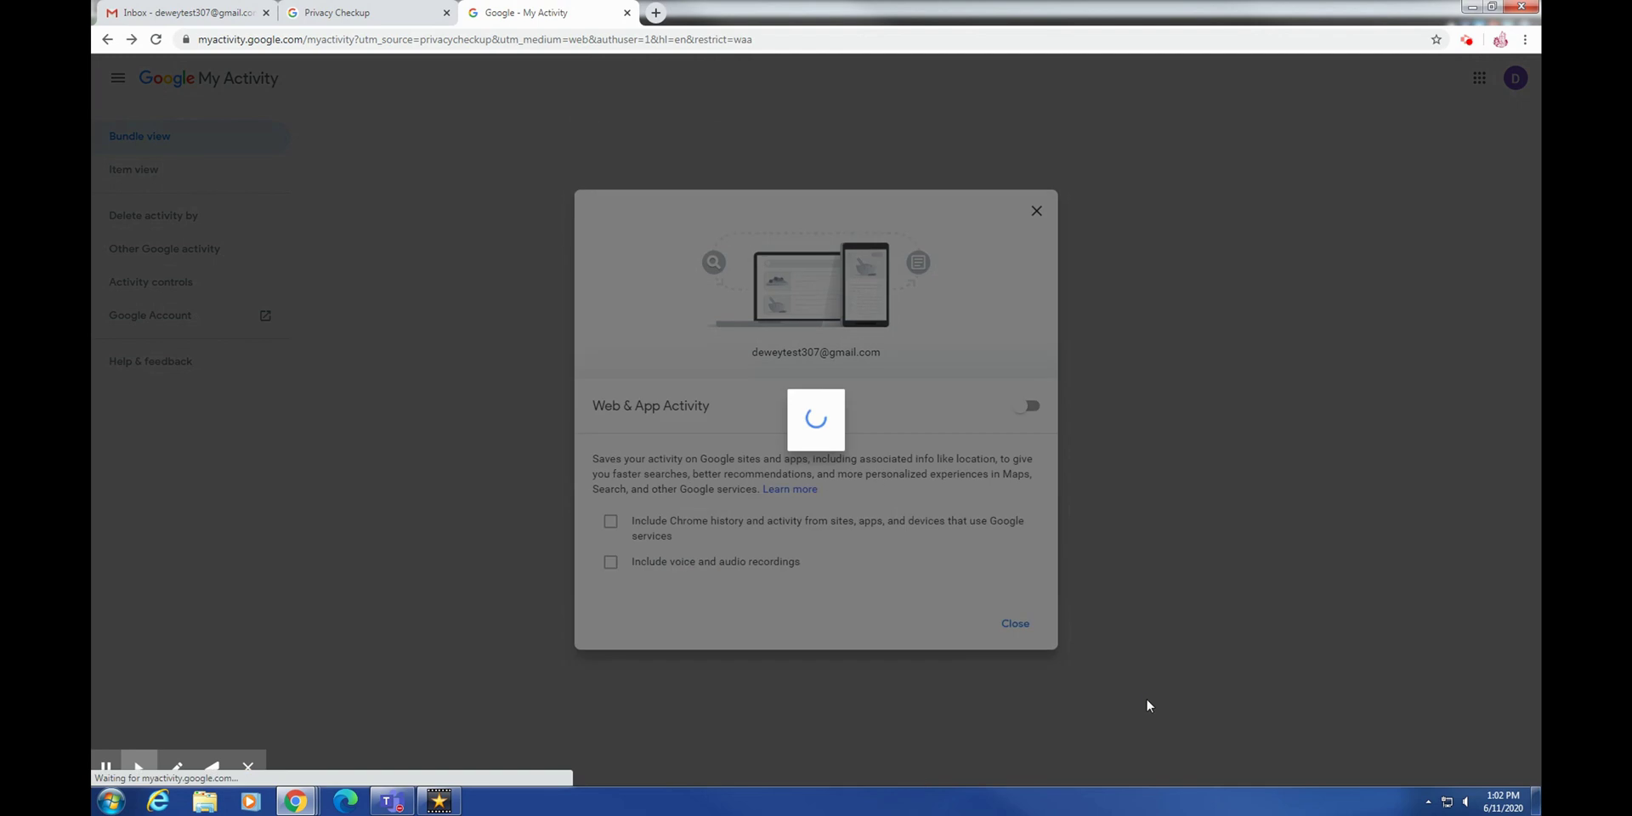
pyautogui.press('Escape')
pyautogui.hotkey('ctrl', 'w')
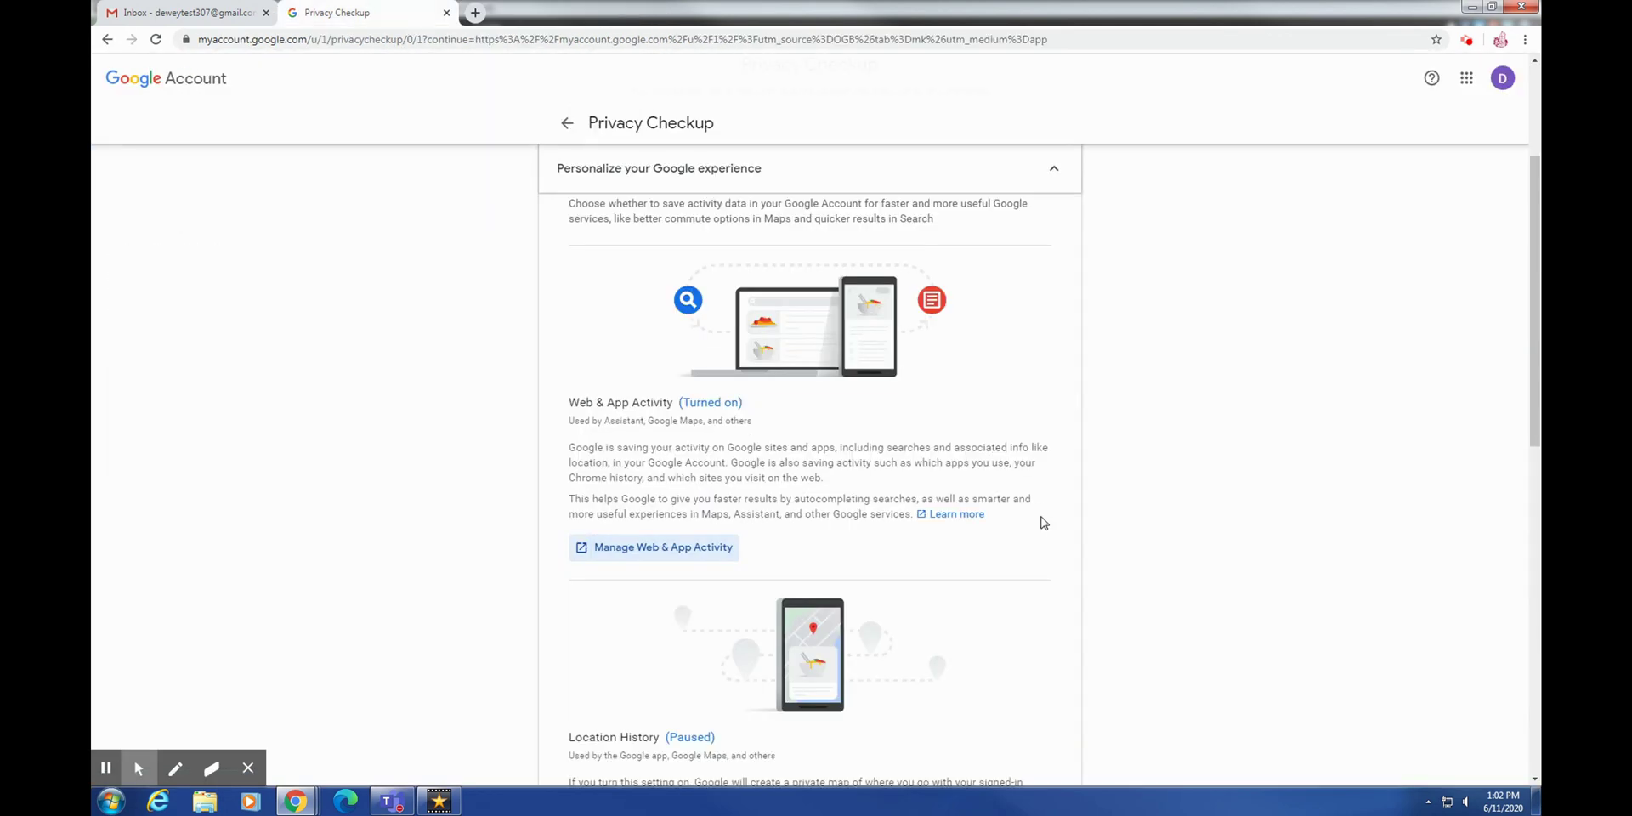
# - Review the Location History and YouTube History settings and advance the checkup to what others see about you
pyautogui.scroll(-4, 1043, 510)
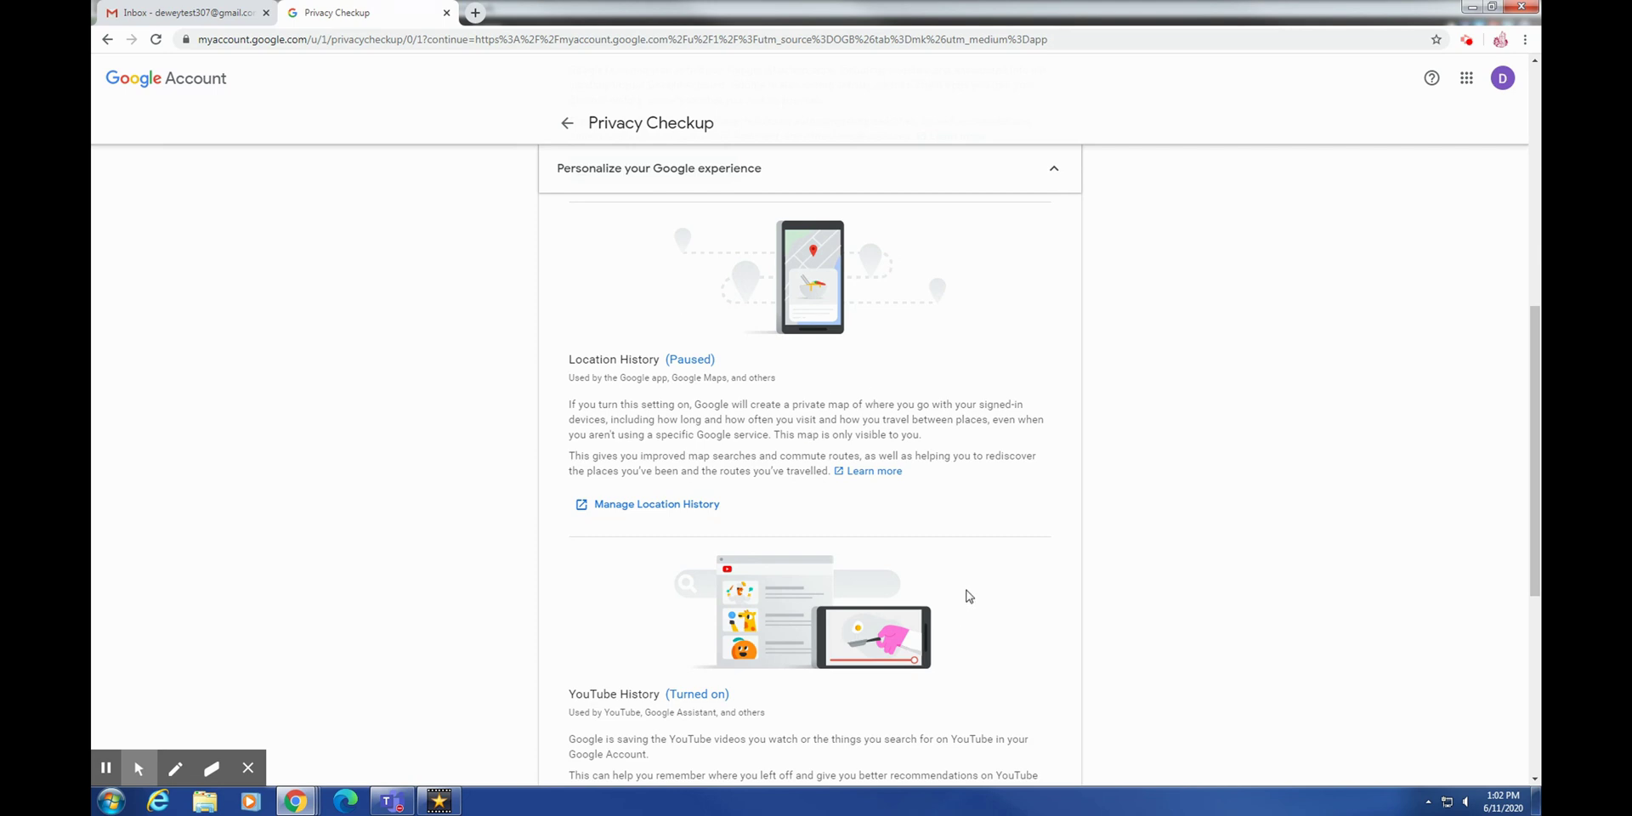
pyautogui.scroll(-4, 966, 593)
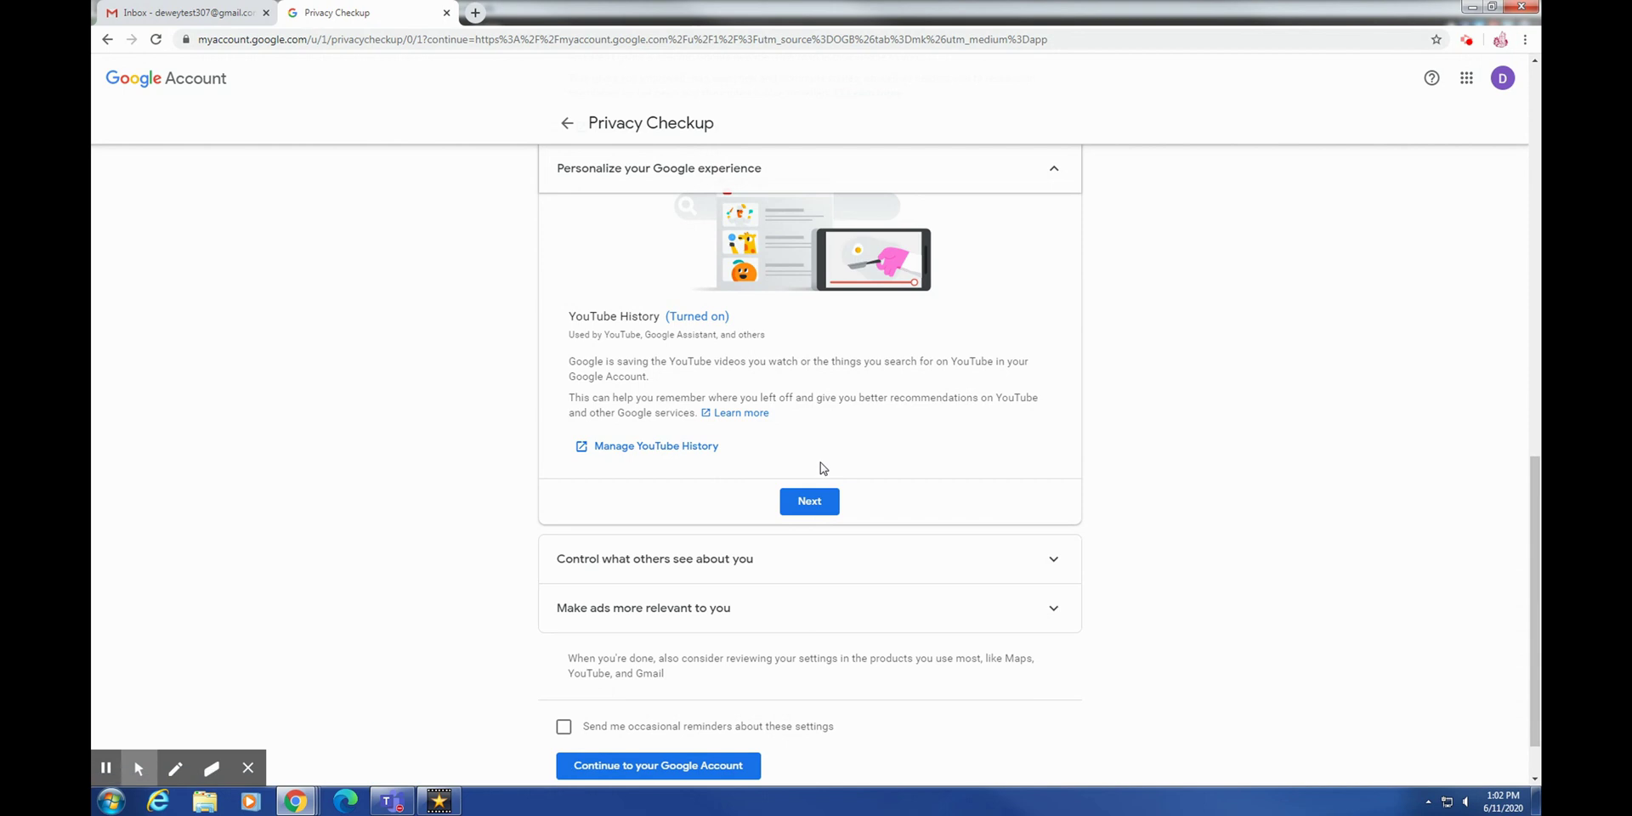
pyautogui.click(822, 503)
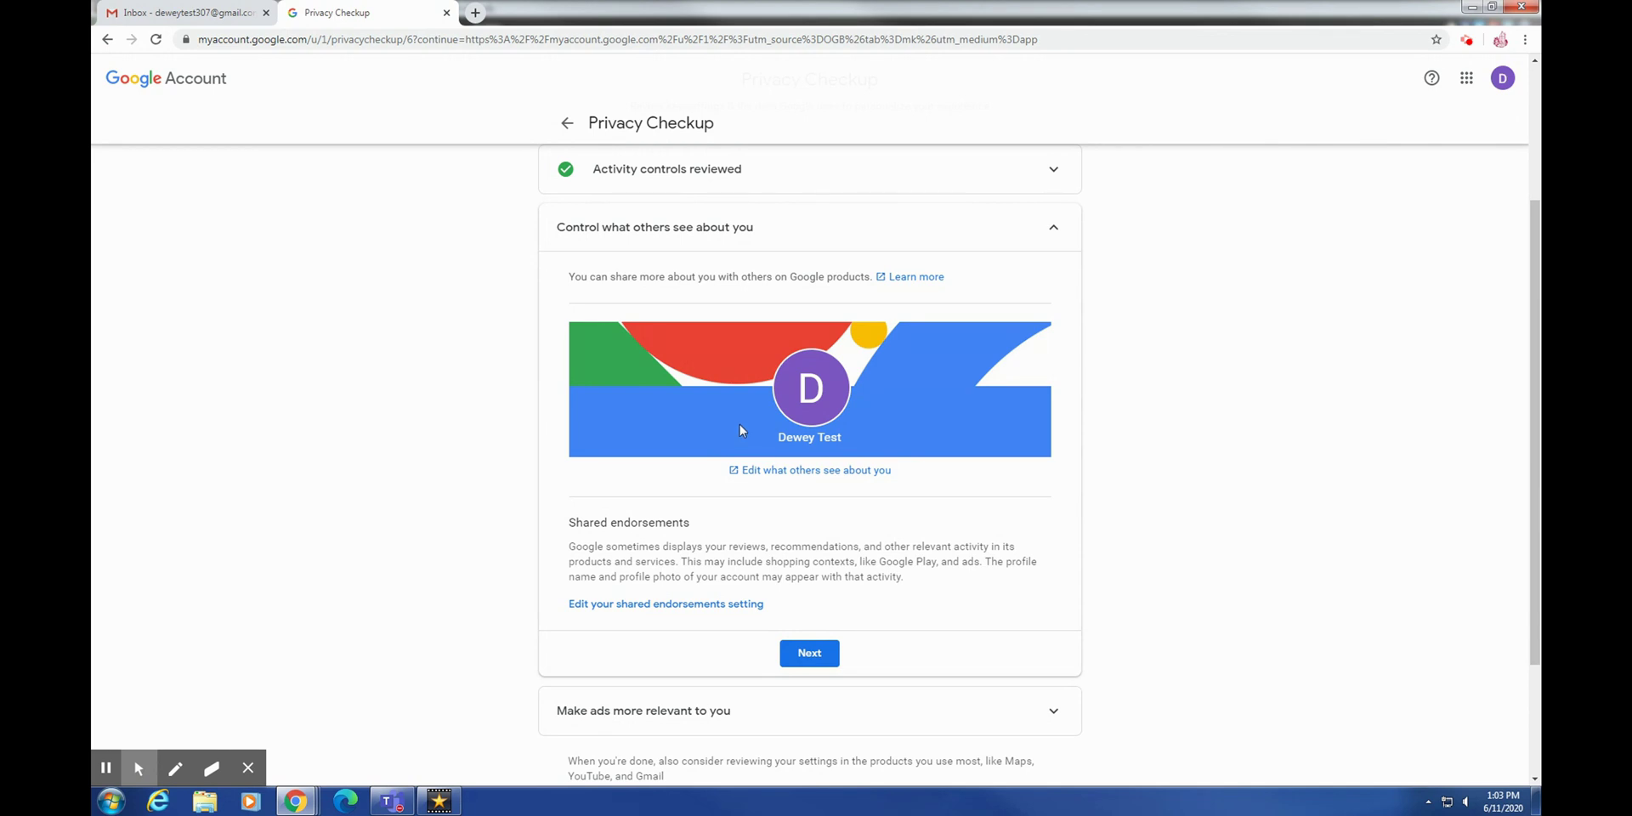
# - Review the shared endorsements in ads setting without changing it and finish the Privacy Checkup
pyautogui.click(688, 605)
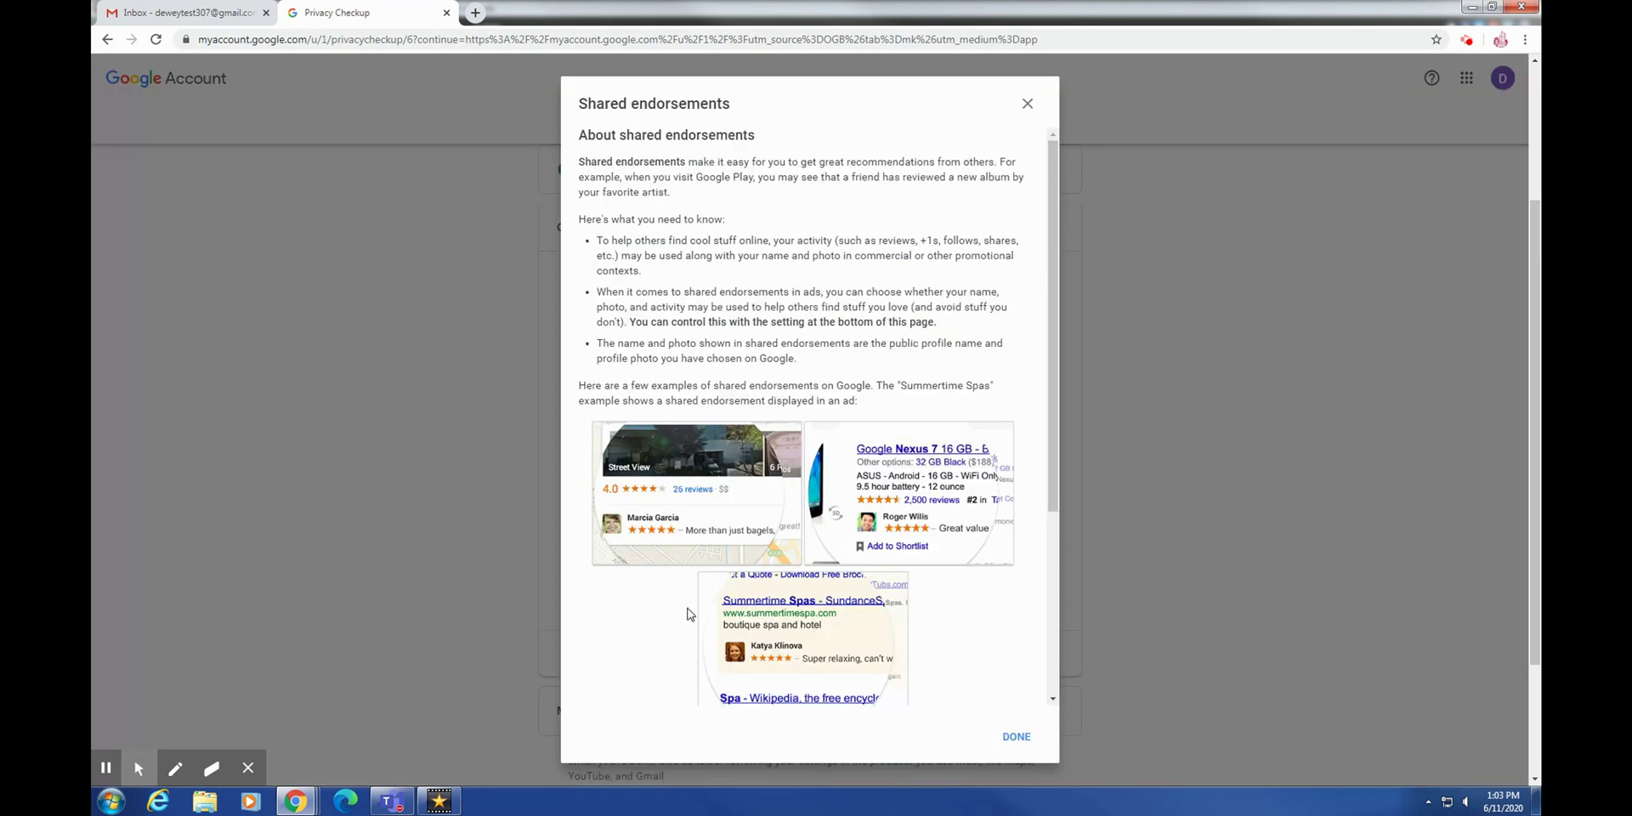
pyautogui.scroll(-3, 871, 448)
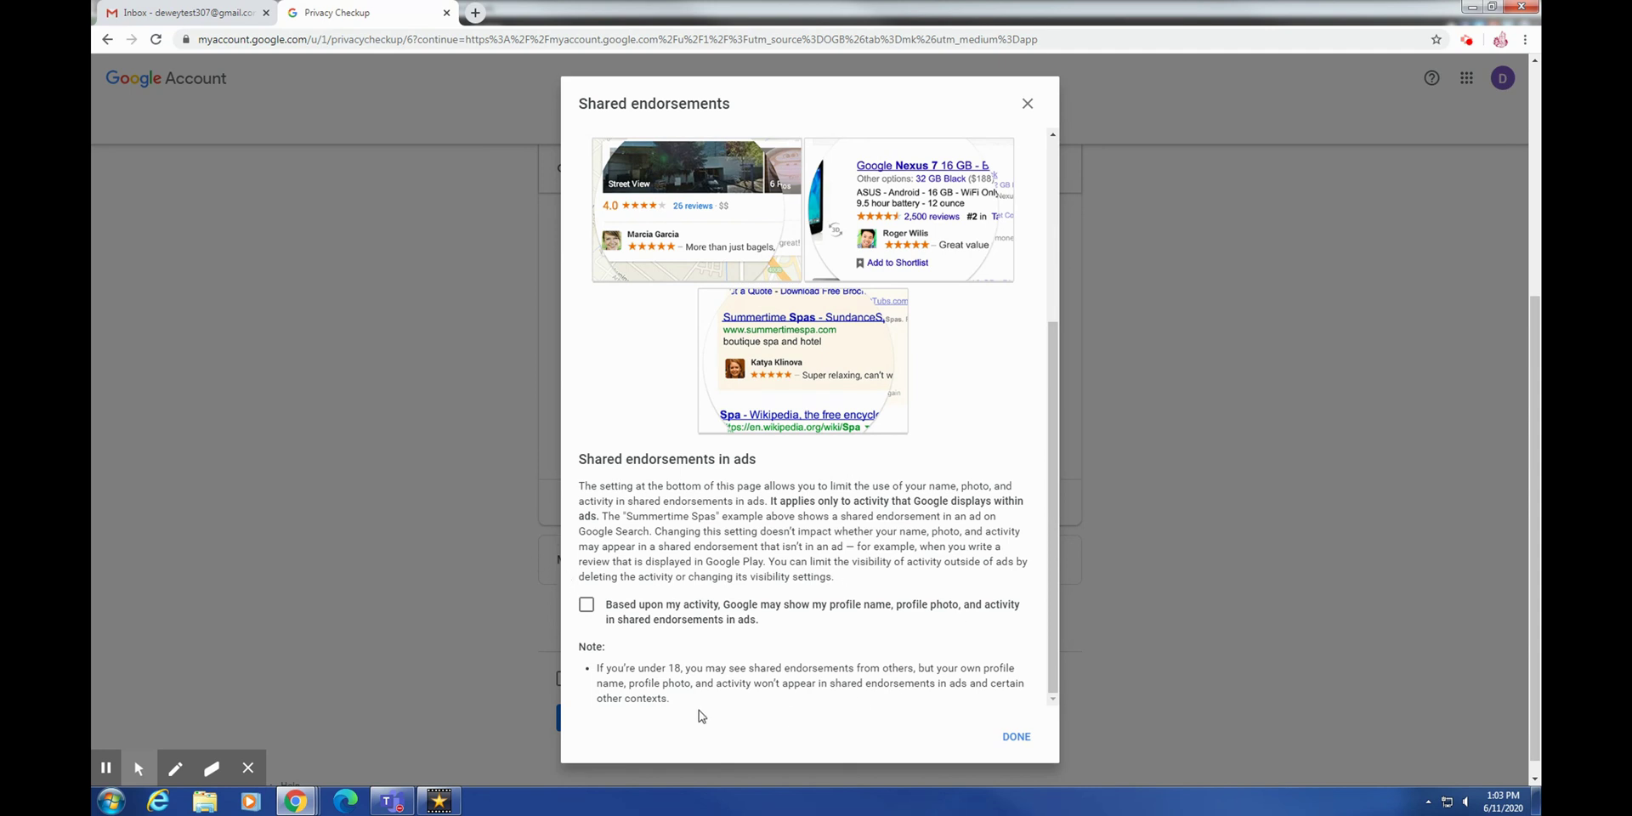
pyautogui.click(1019, 748)
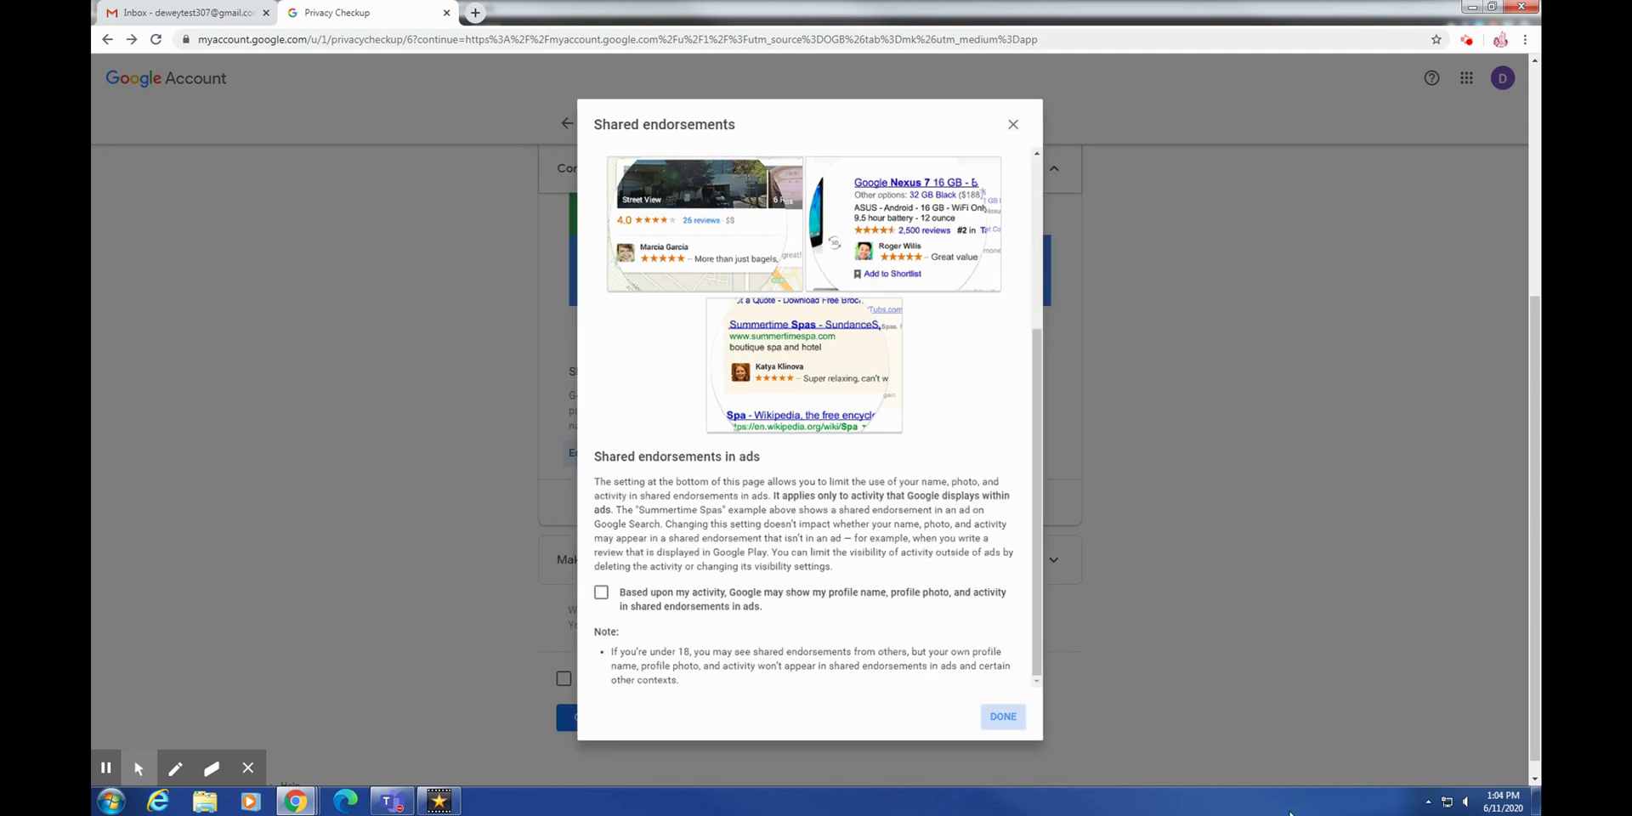
pyautogui.click(812, 572)
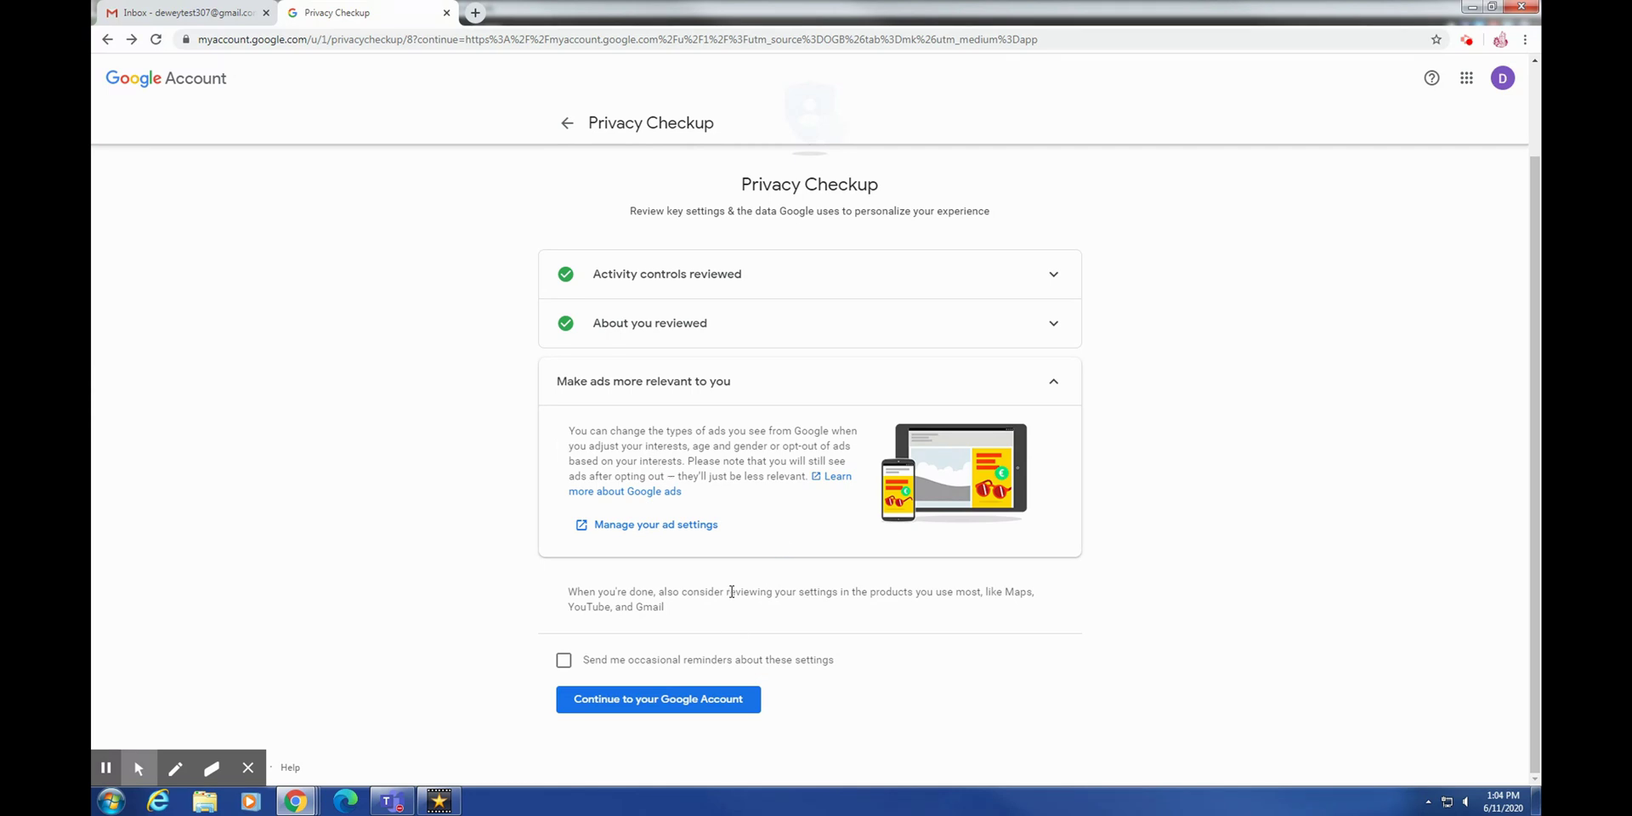
pyautogui.click(751, 705)
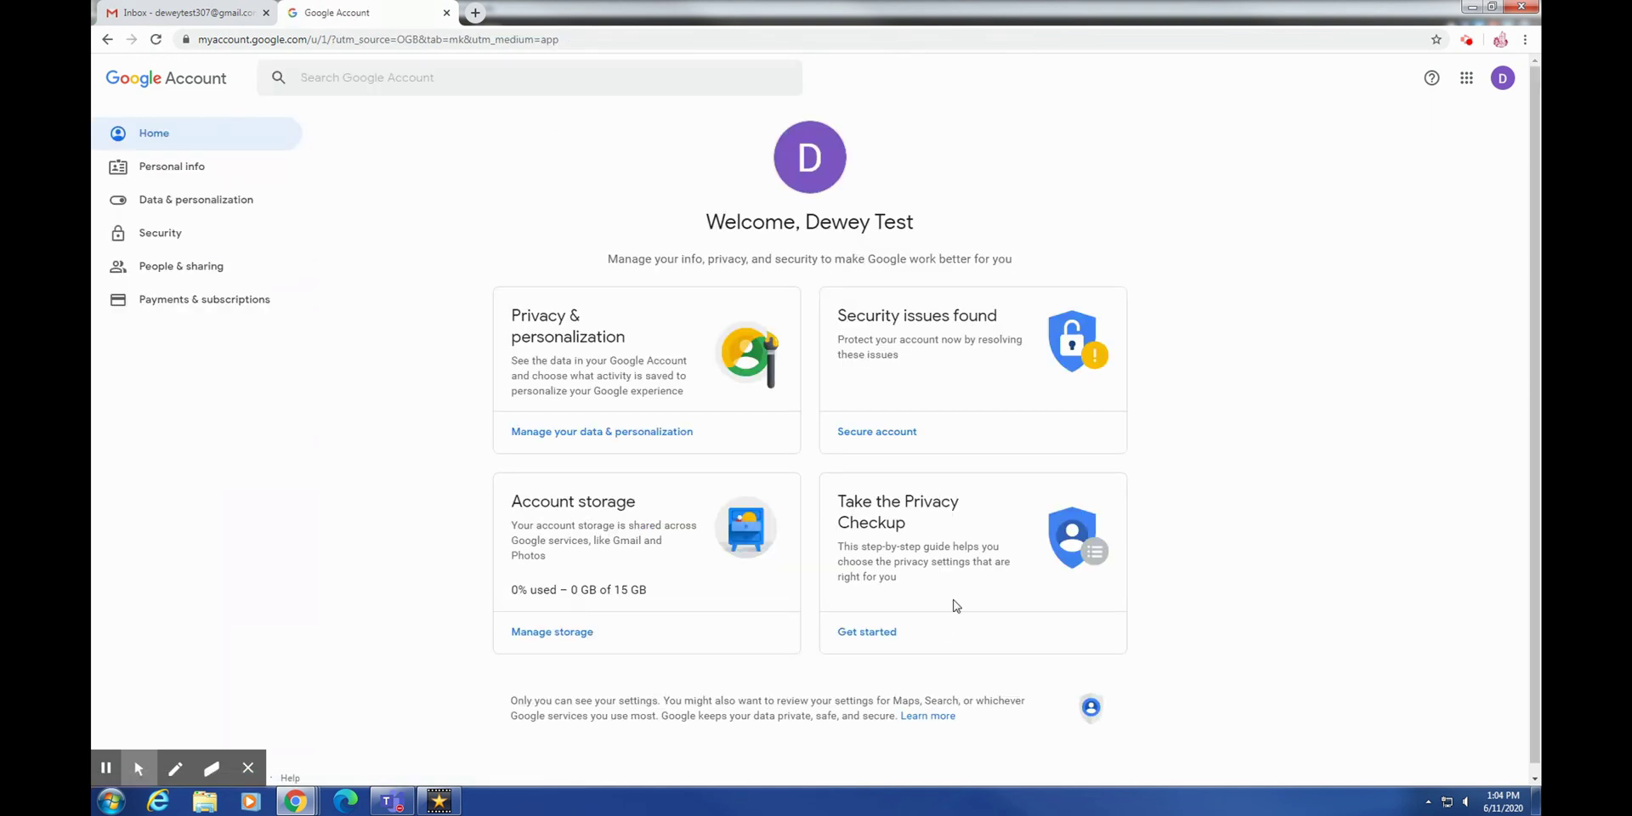
# - Go through the Privacy Checkup again and finish it with occasional reminders about these settings selected
pyautogui.click(904, 646)
pyautogui.scroll(-15, 922, 641)
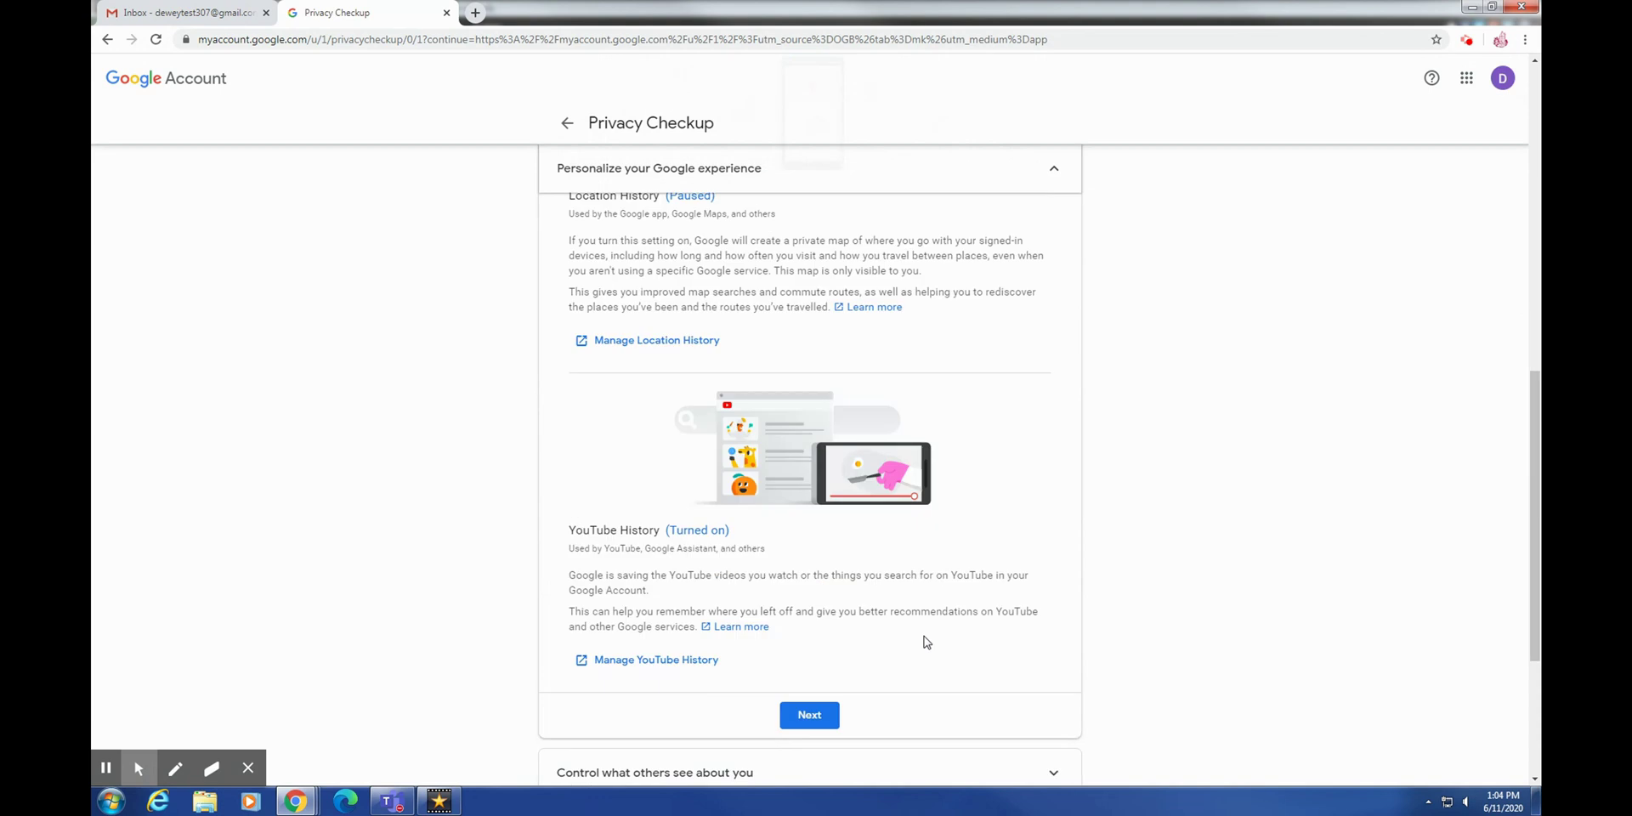
pyautogui.click(809, 510)
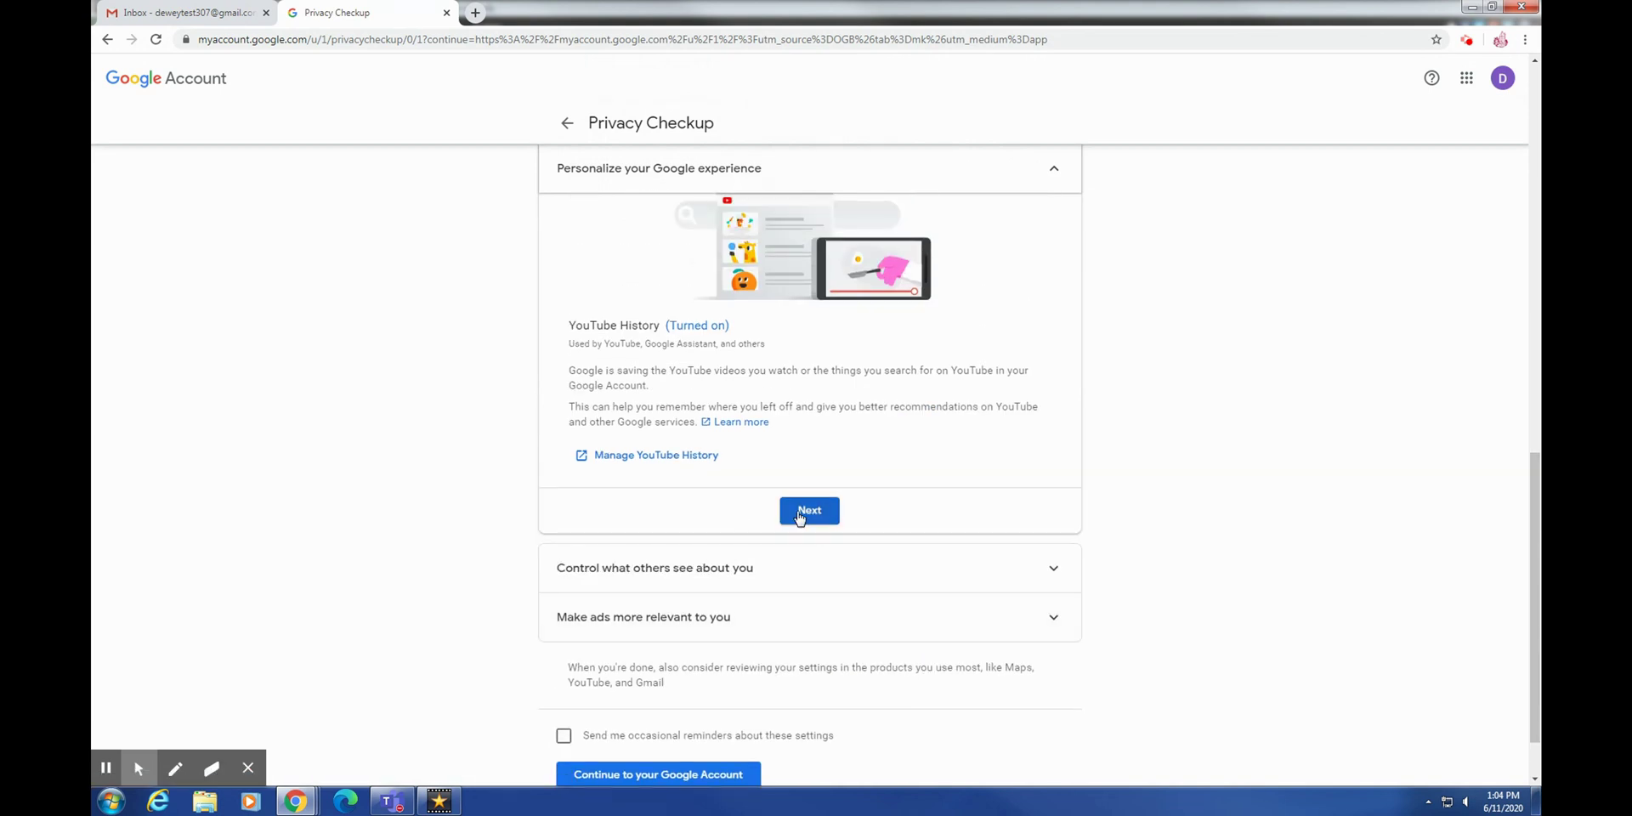
pyautogui.click(809, 653)
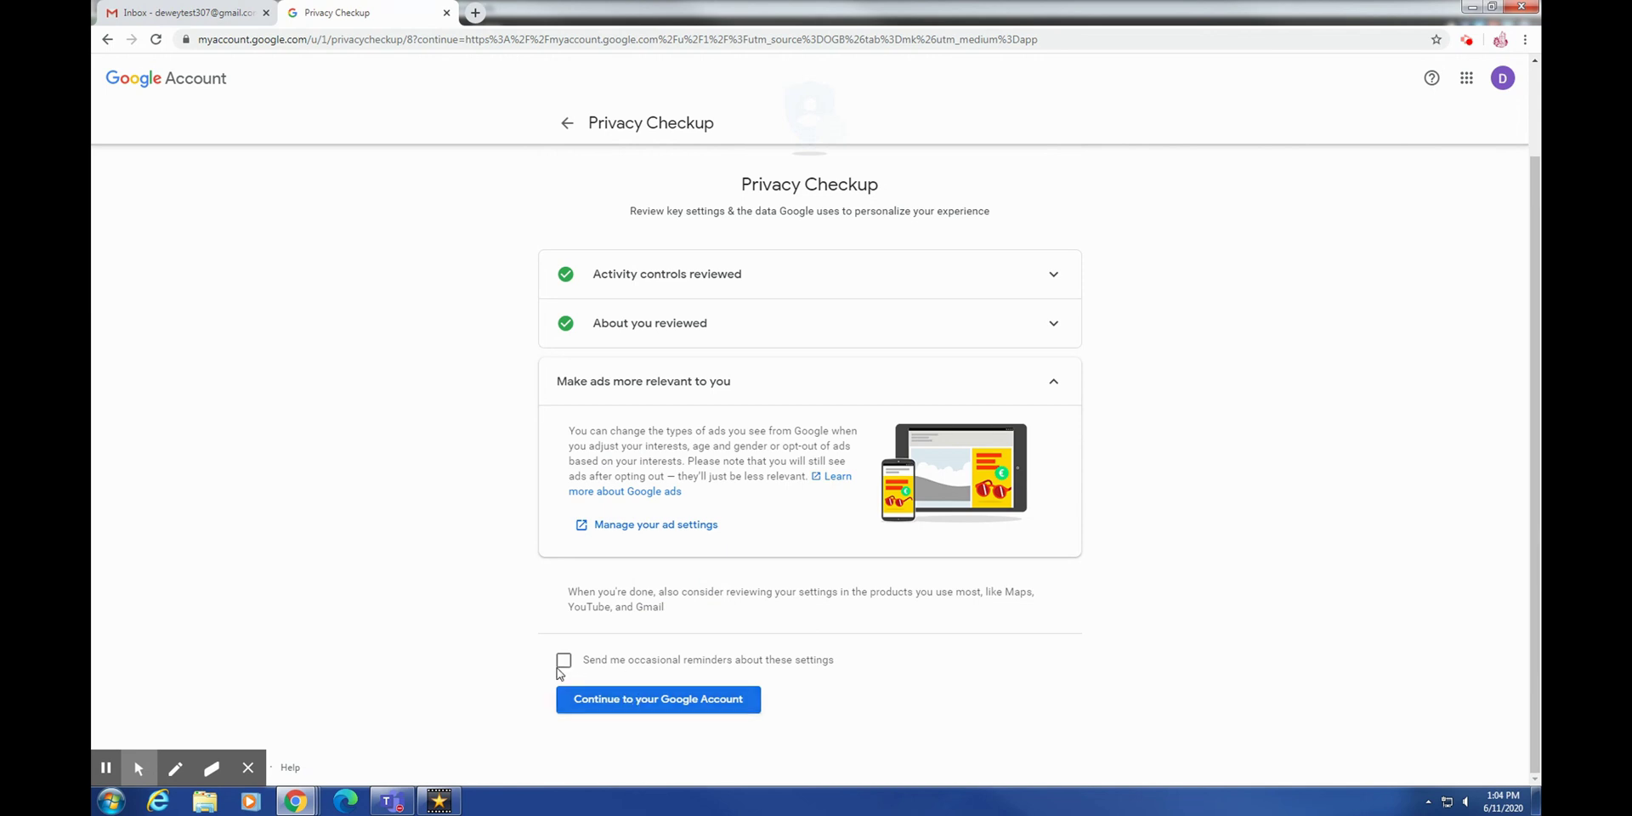
pyautogui.click(565, 667)
pyautogui.click(650, 702)
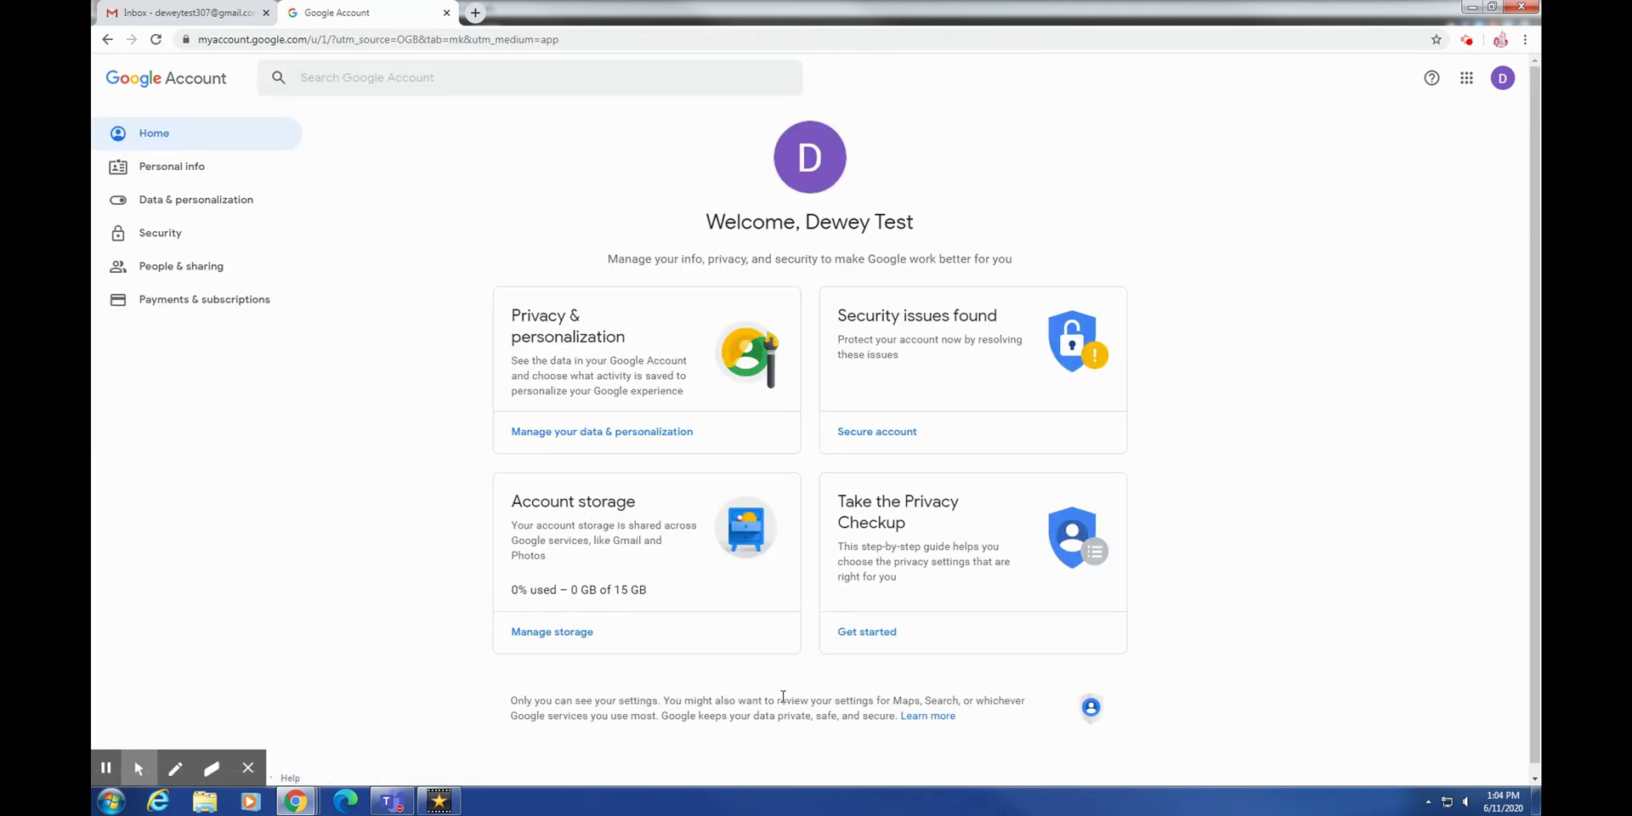
# - Open the Security Checkup and review the recovery phone status and verification methods under Sign-in & recovery
pyautogui.click(1103, 441)
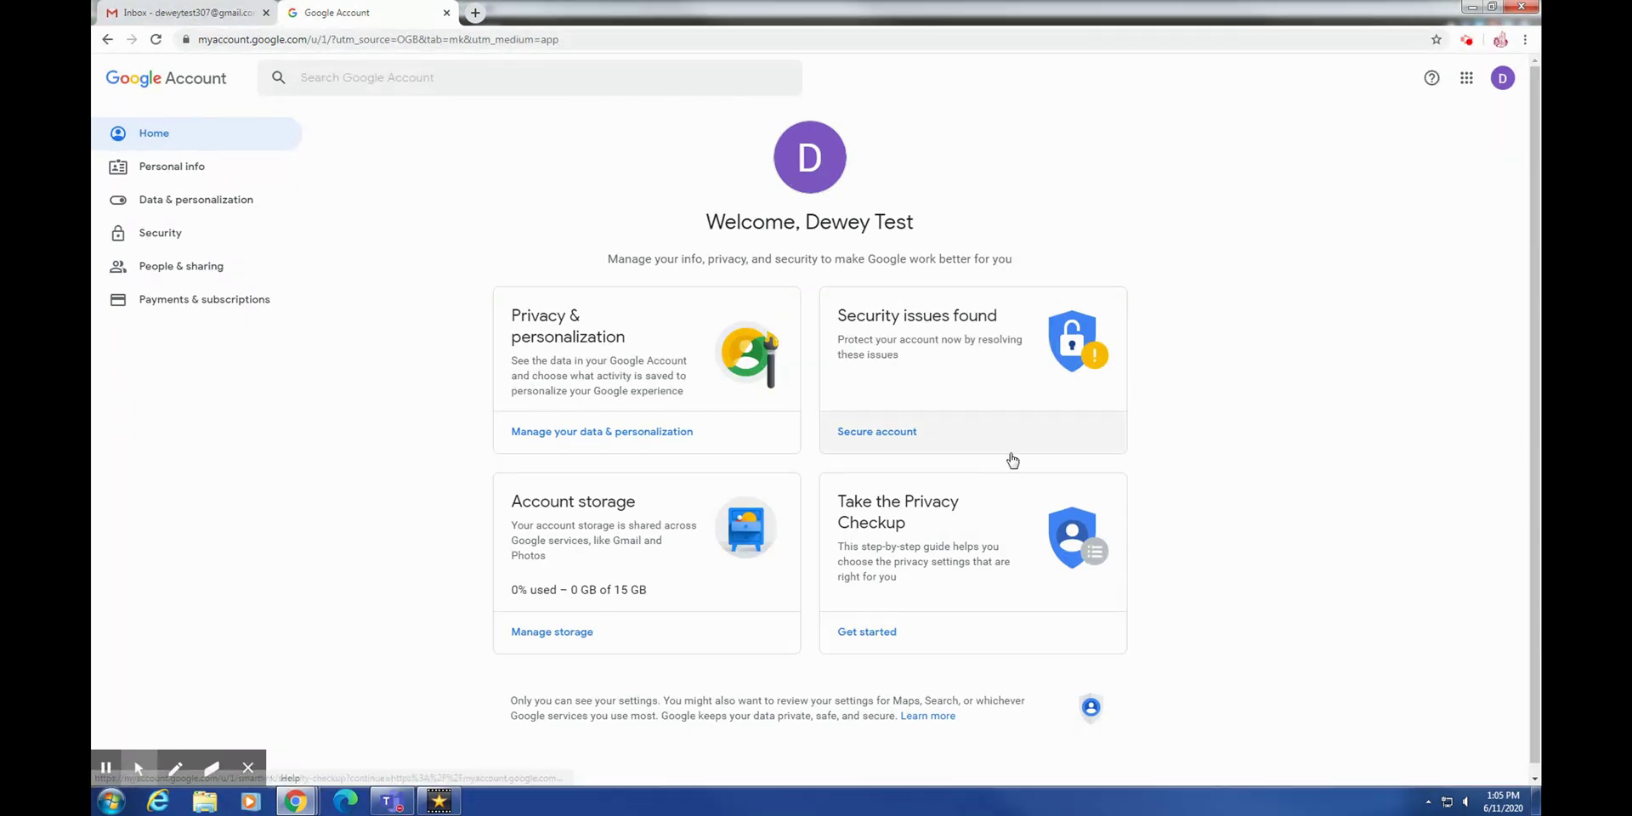
pyautogui.click(1012, 459)
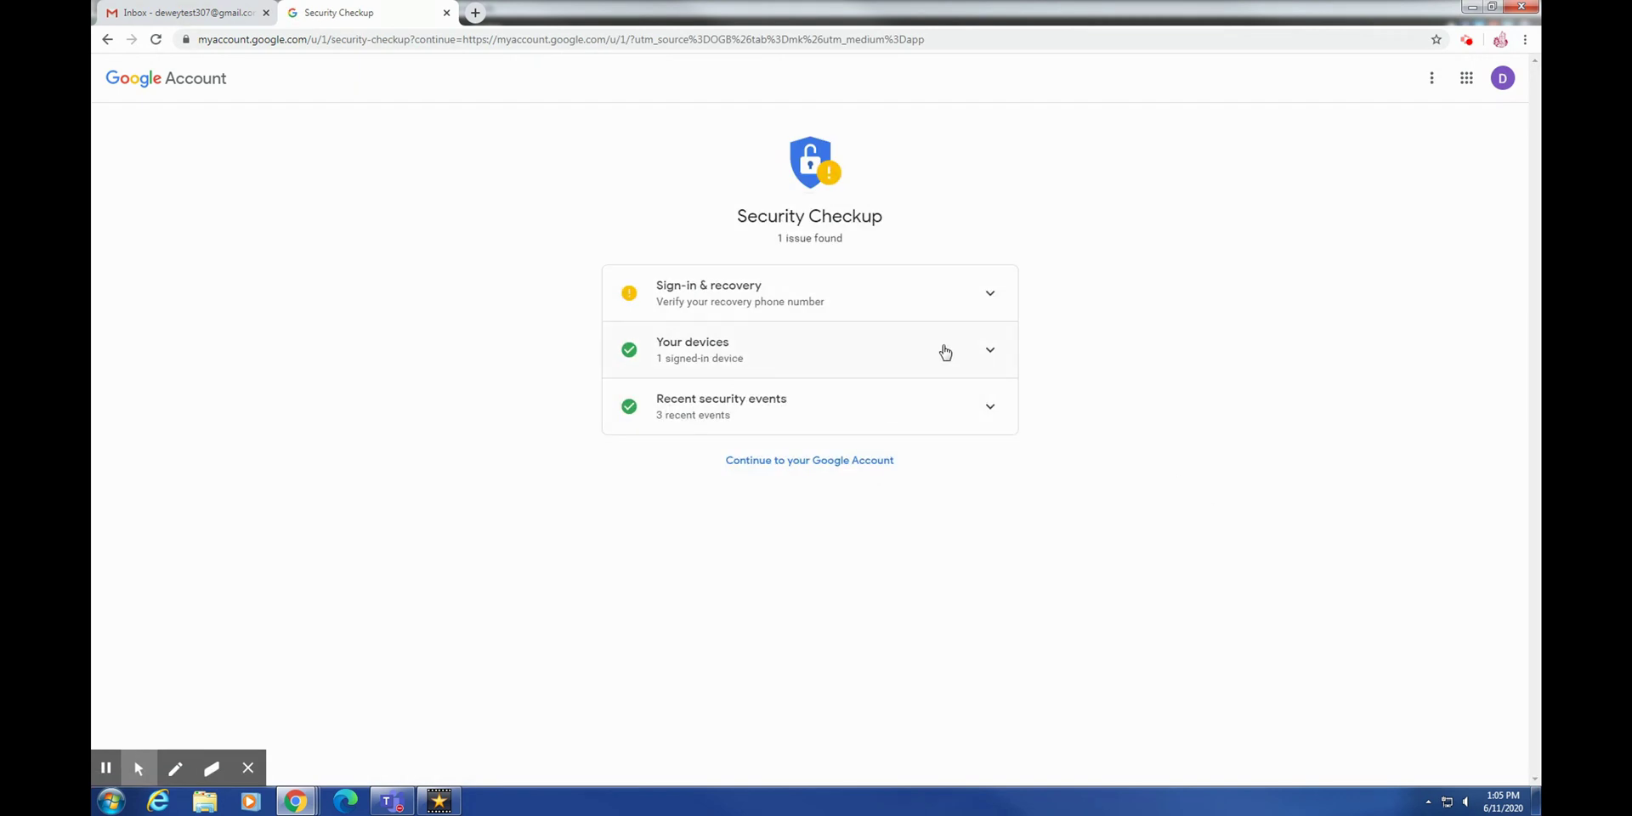
pyautogui.click(774, 301)
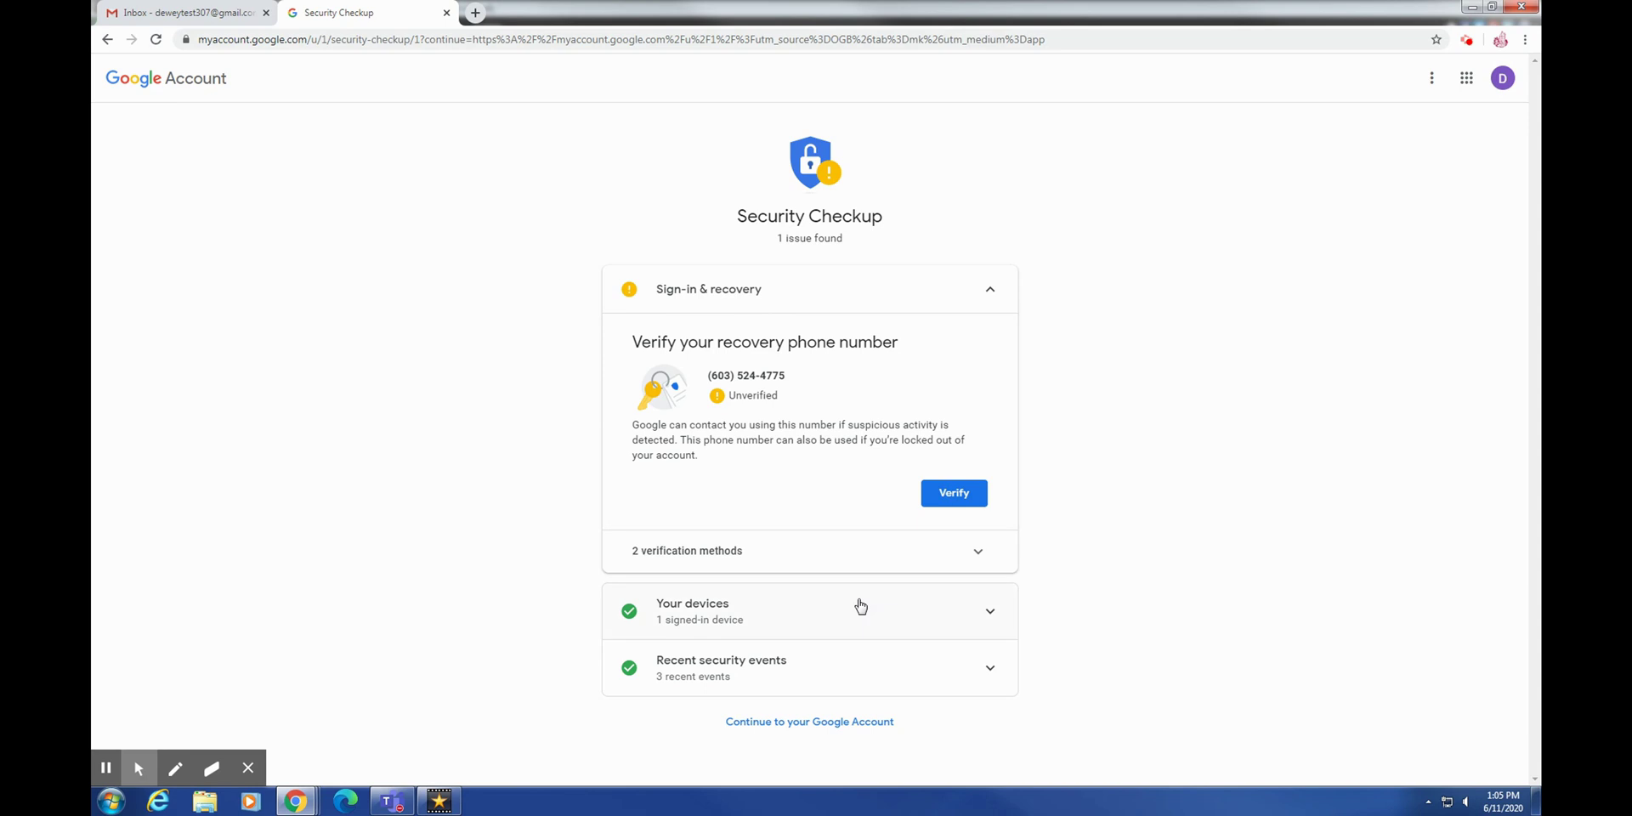
pyautogui.click(859, 556)
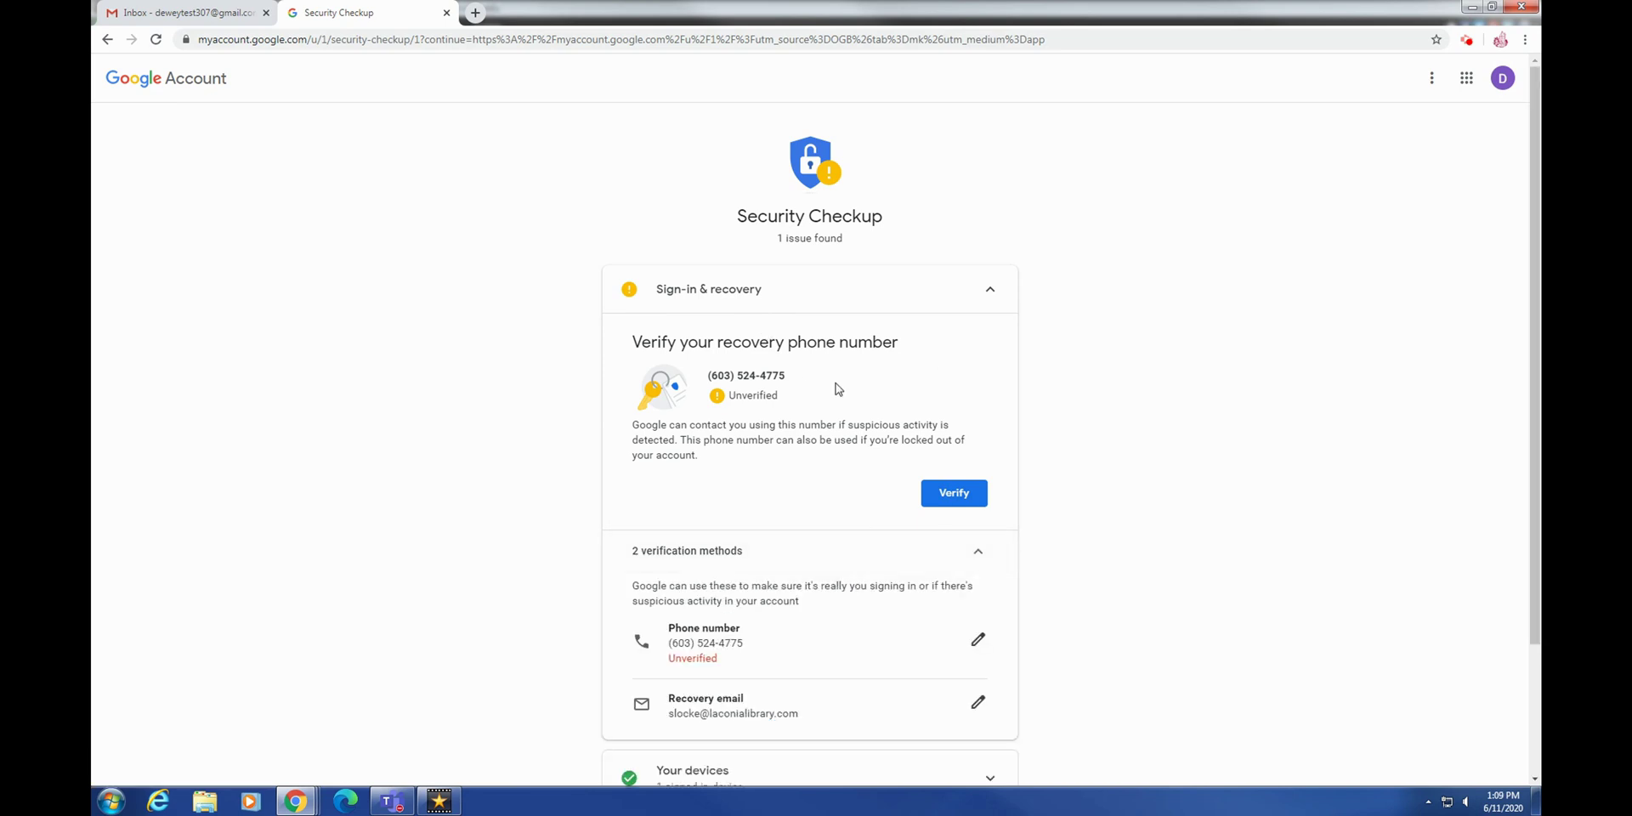
pyautogui.click(991, 290)
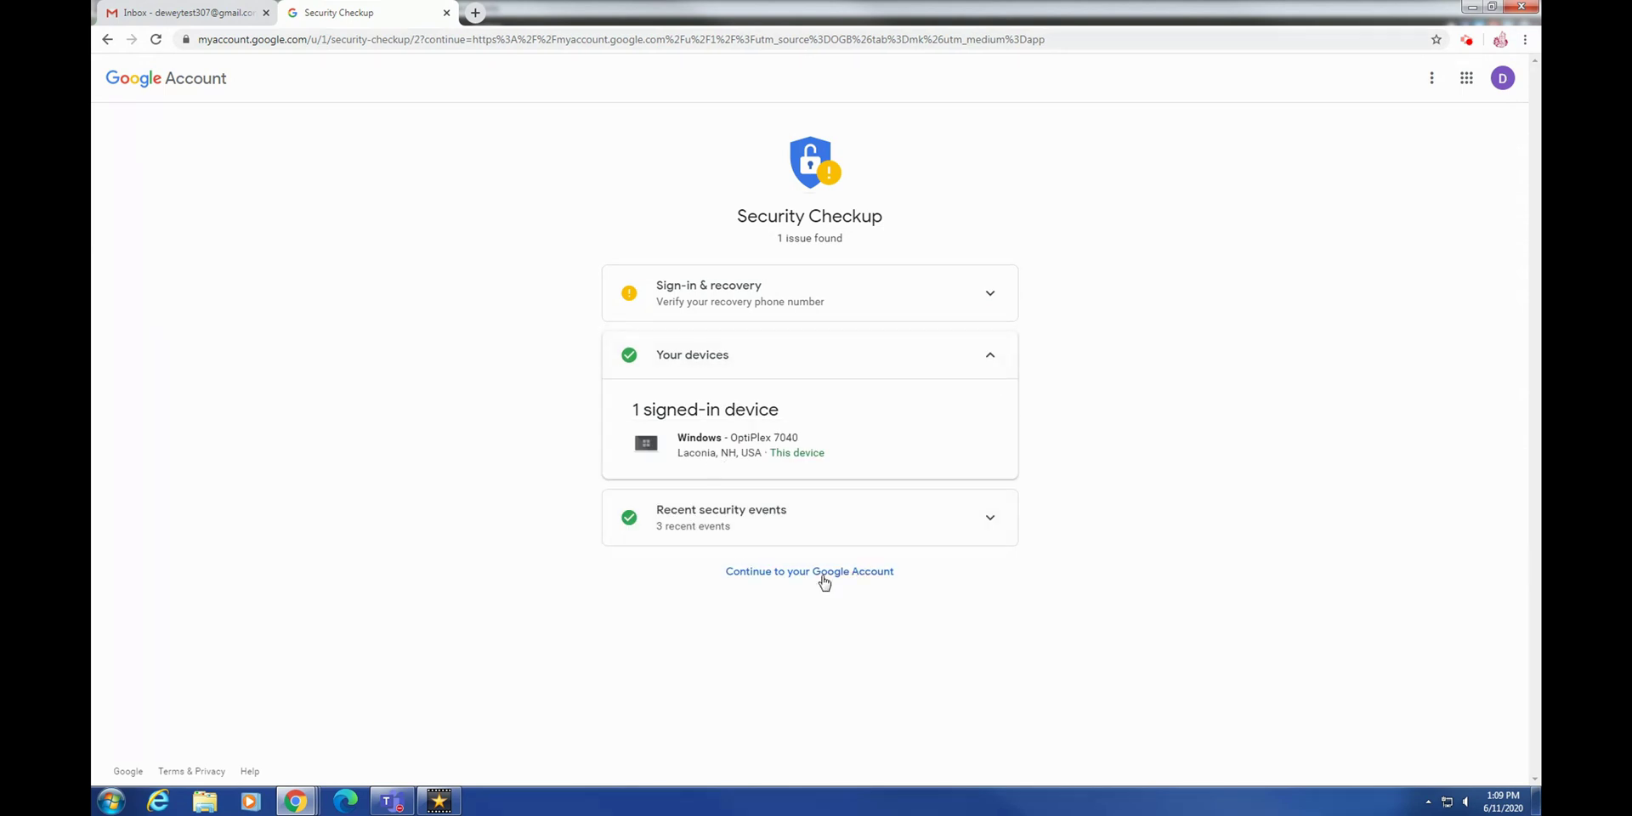
# - Review the recent security events and the option for unrecognized events, and return to the Google Account home page
pyautogui.click(1013, 536)
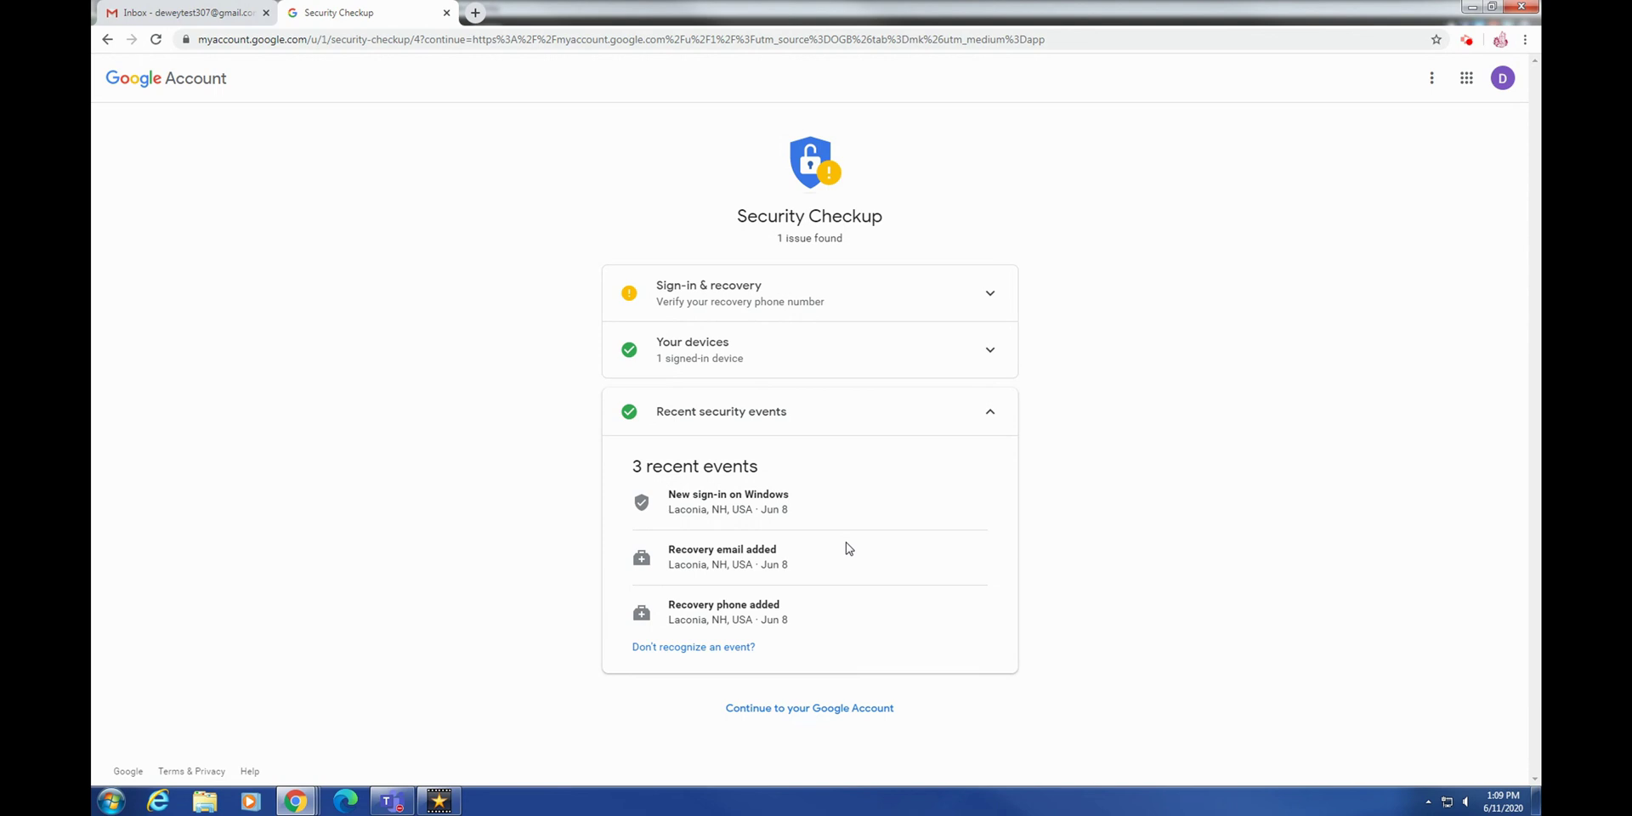
pyautogui.click(731, 650)
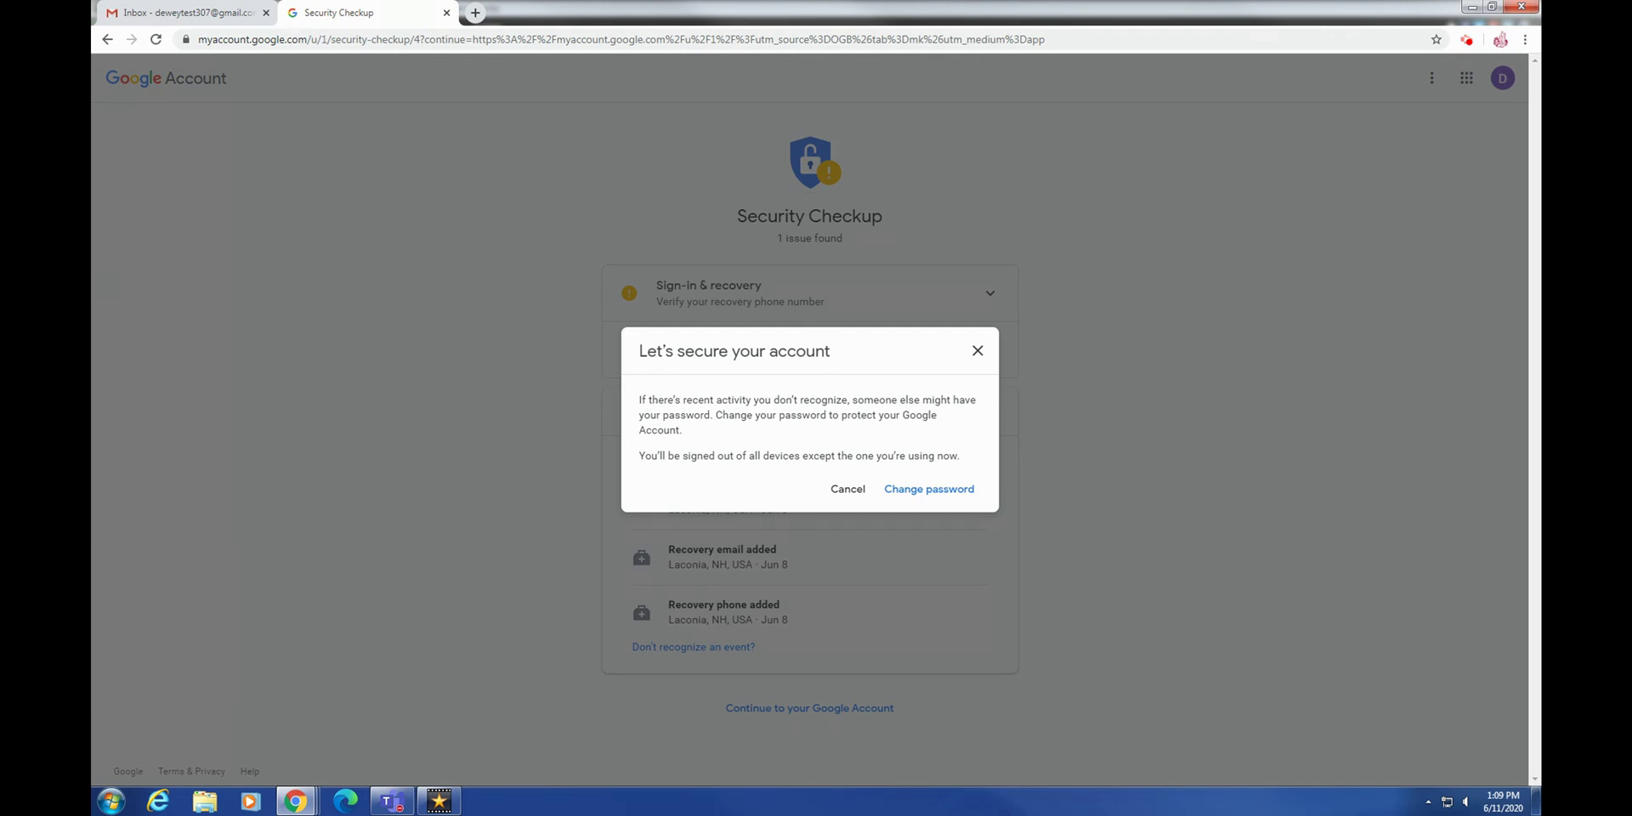
pyautogui.click(1195, 422)
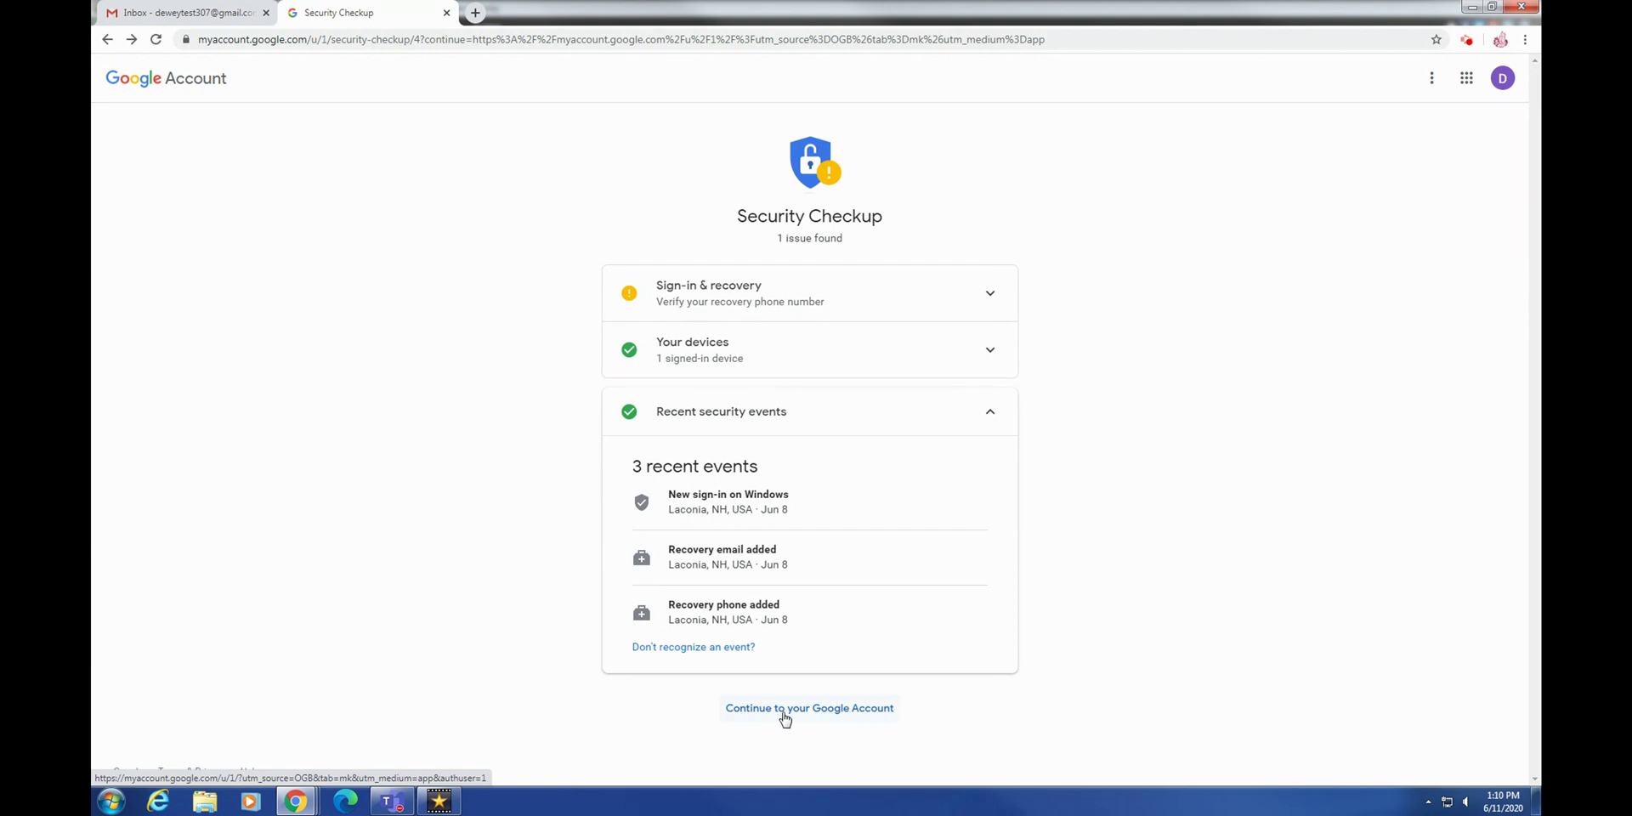
pyautogui.click(831, 709)
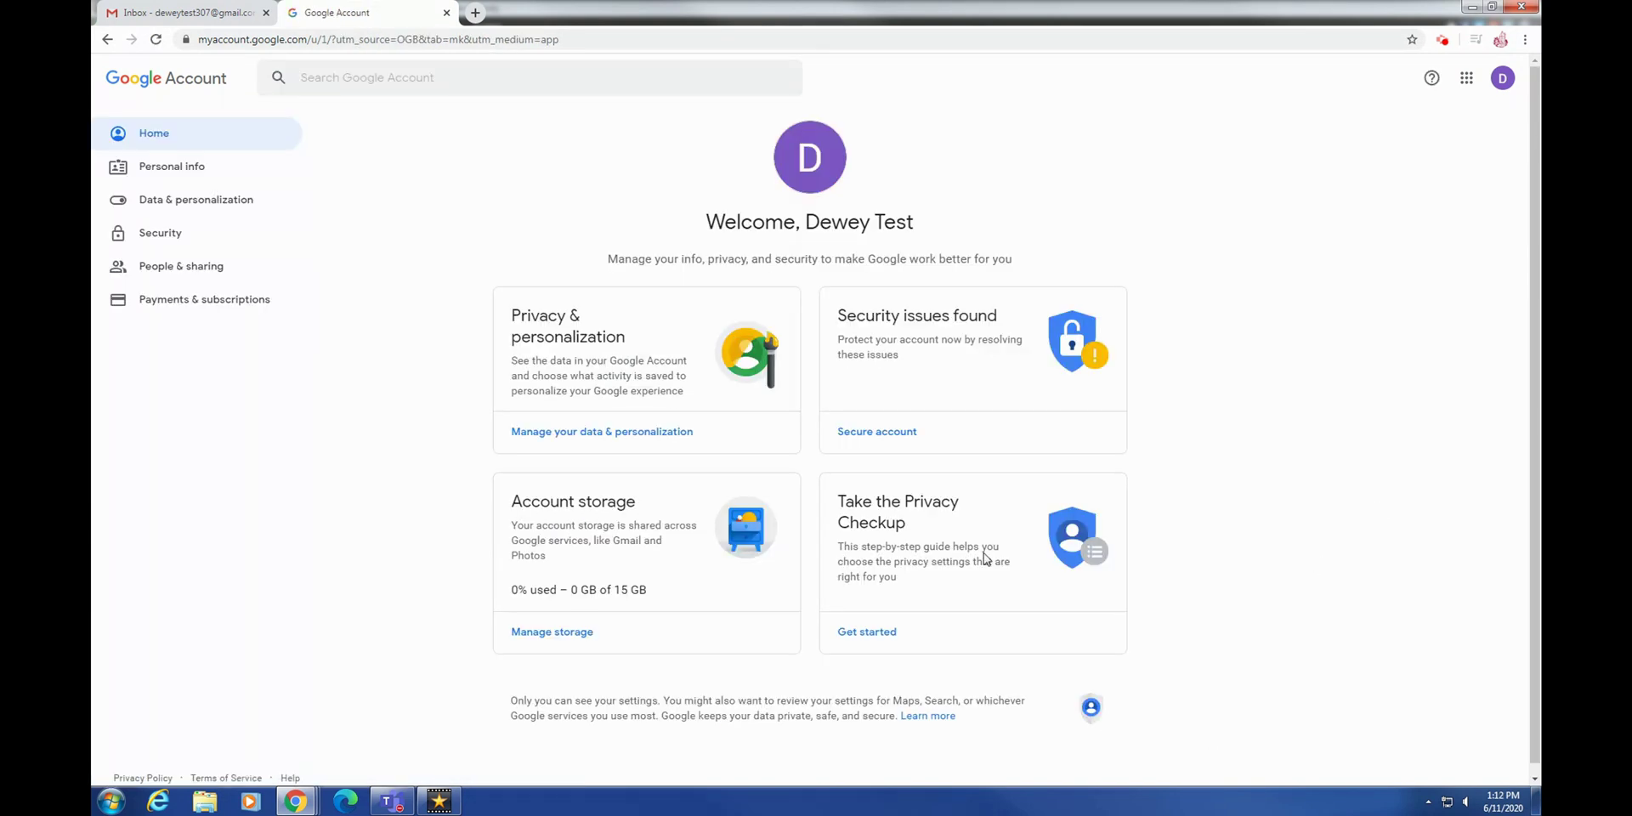
# - Review the activity controls and ad personalization under Data & personalization and open My Activity
pyautogui.click(667, 431)
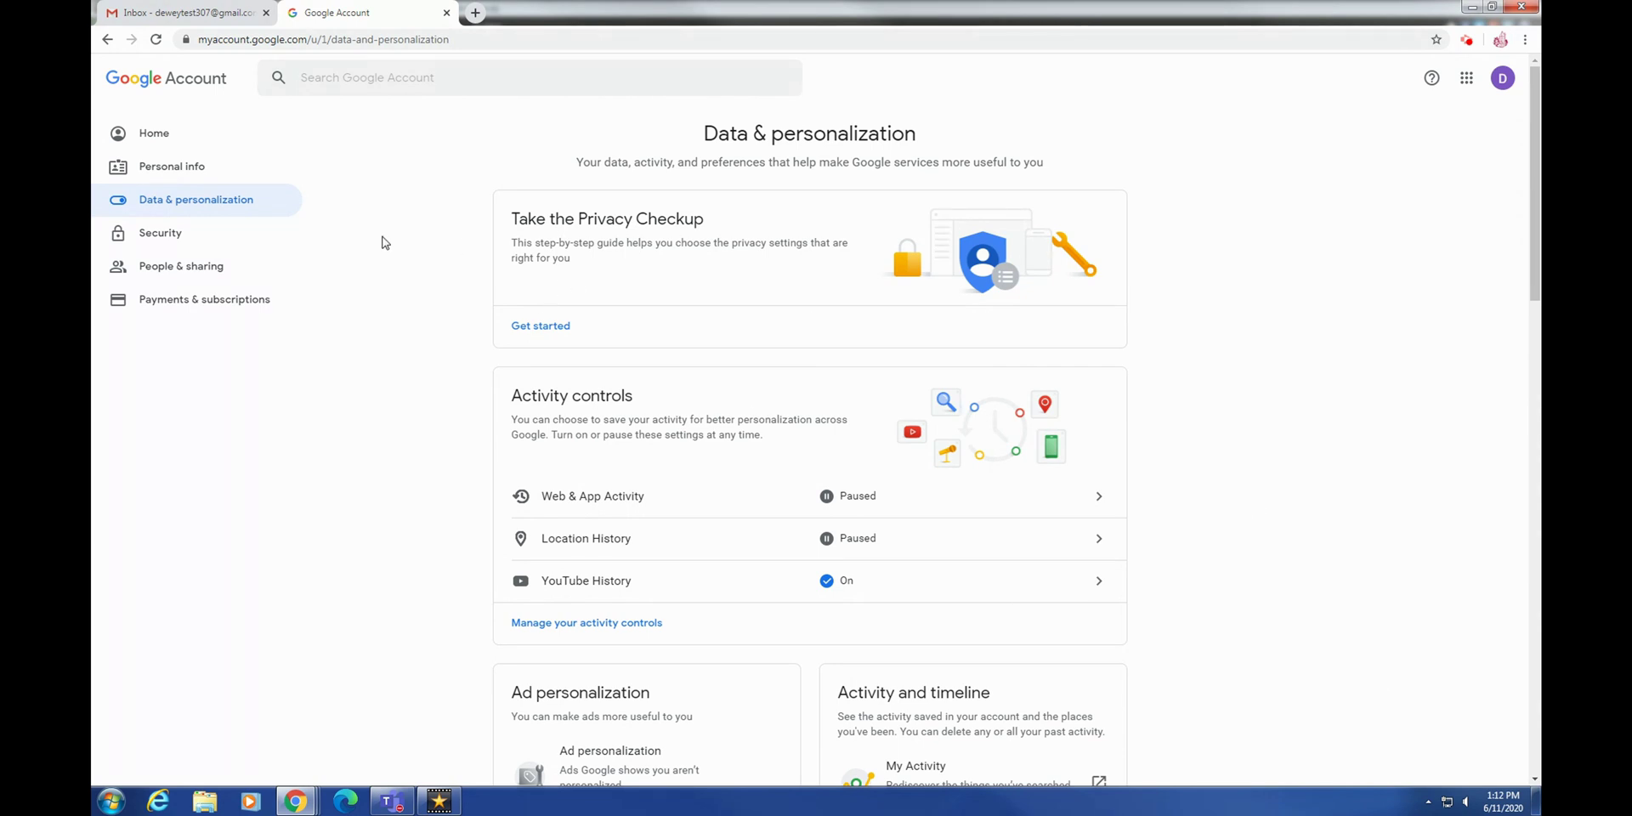
pyautogui.scroll(-1, 962, 292)
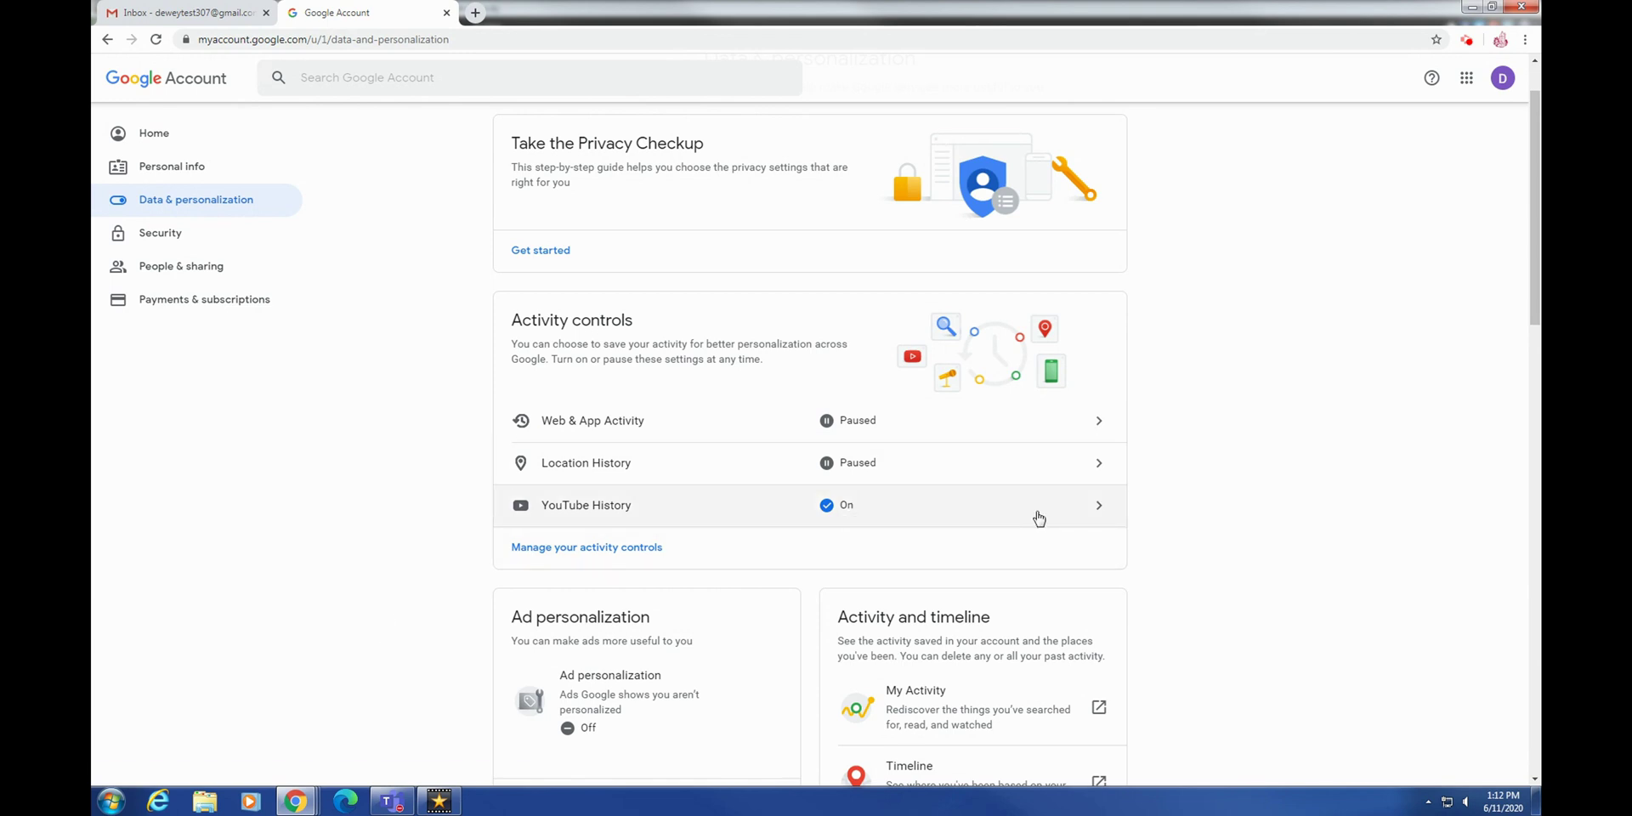
pyautogui.scroll(-3, 1037, 516)
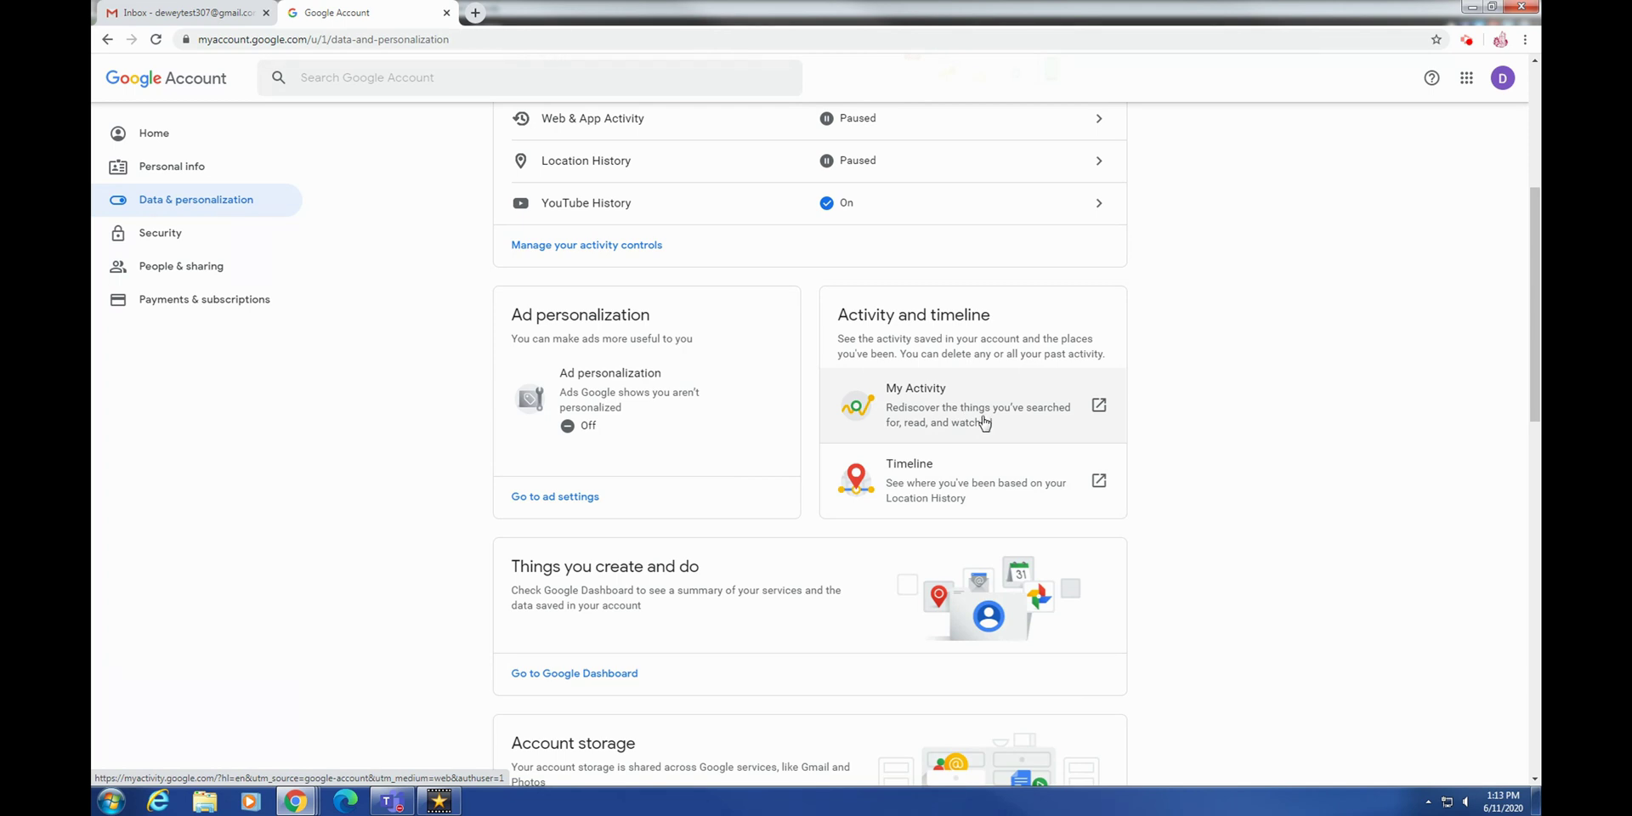
pyautogui.click(983, 423)
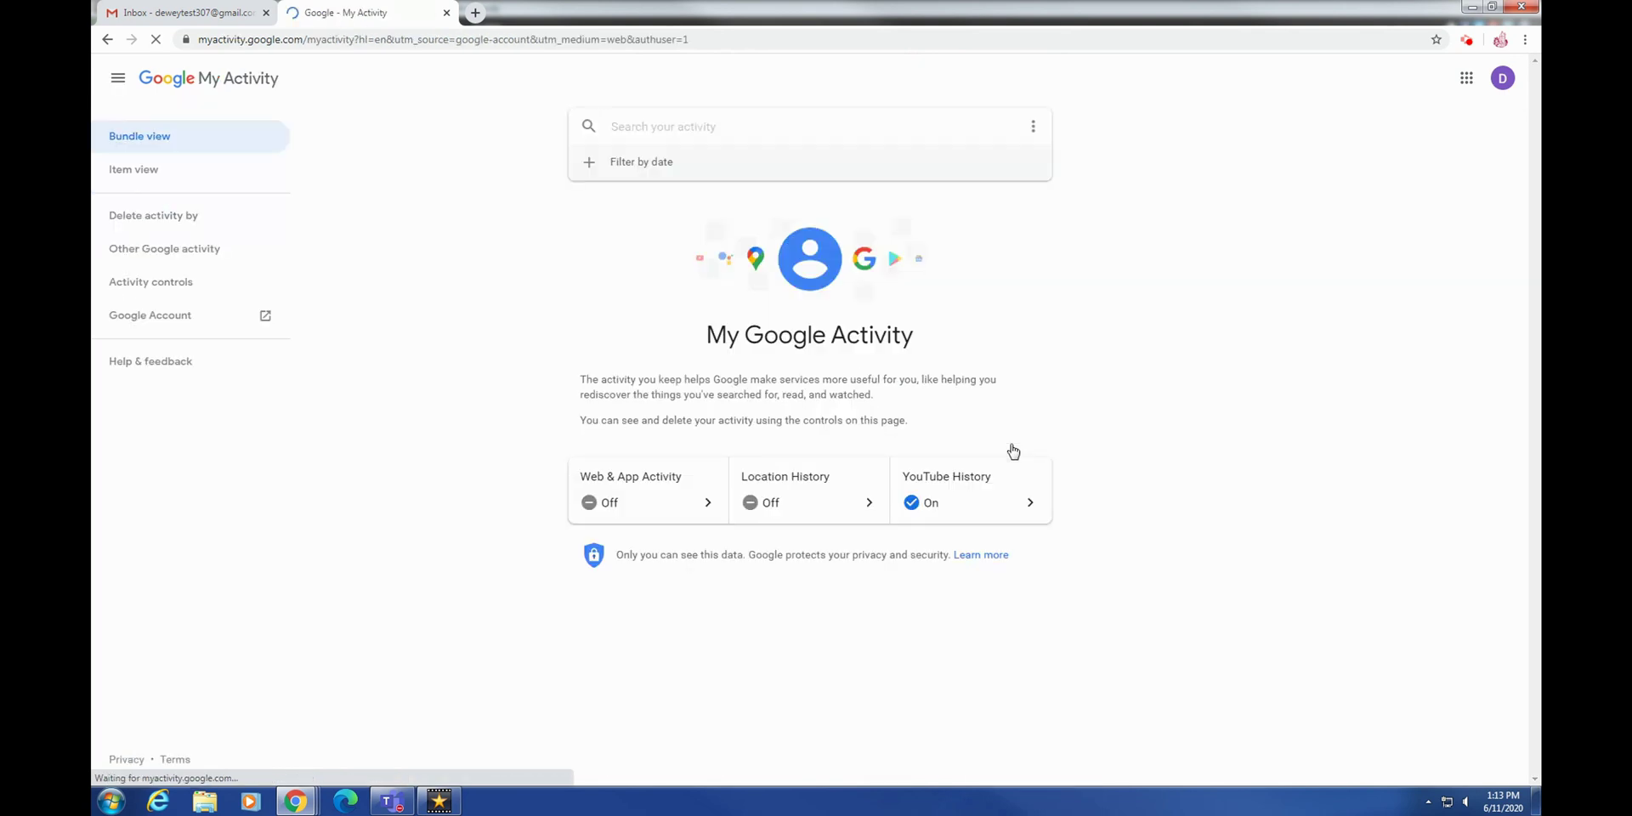
pyautogui.scroll(-1, 1011, 451)
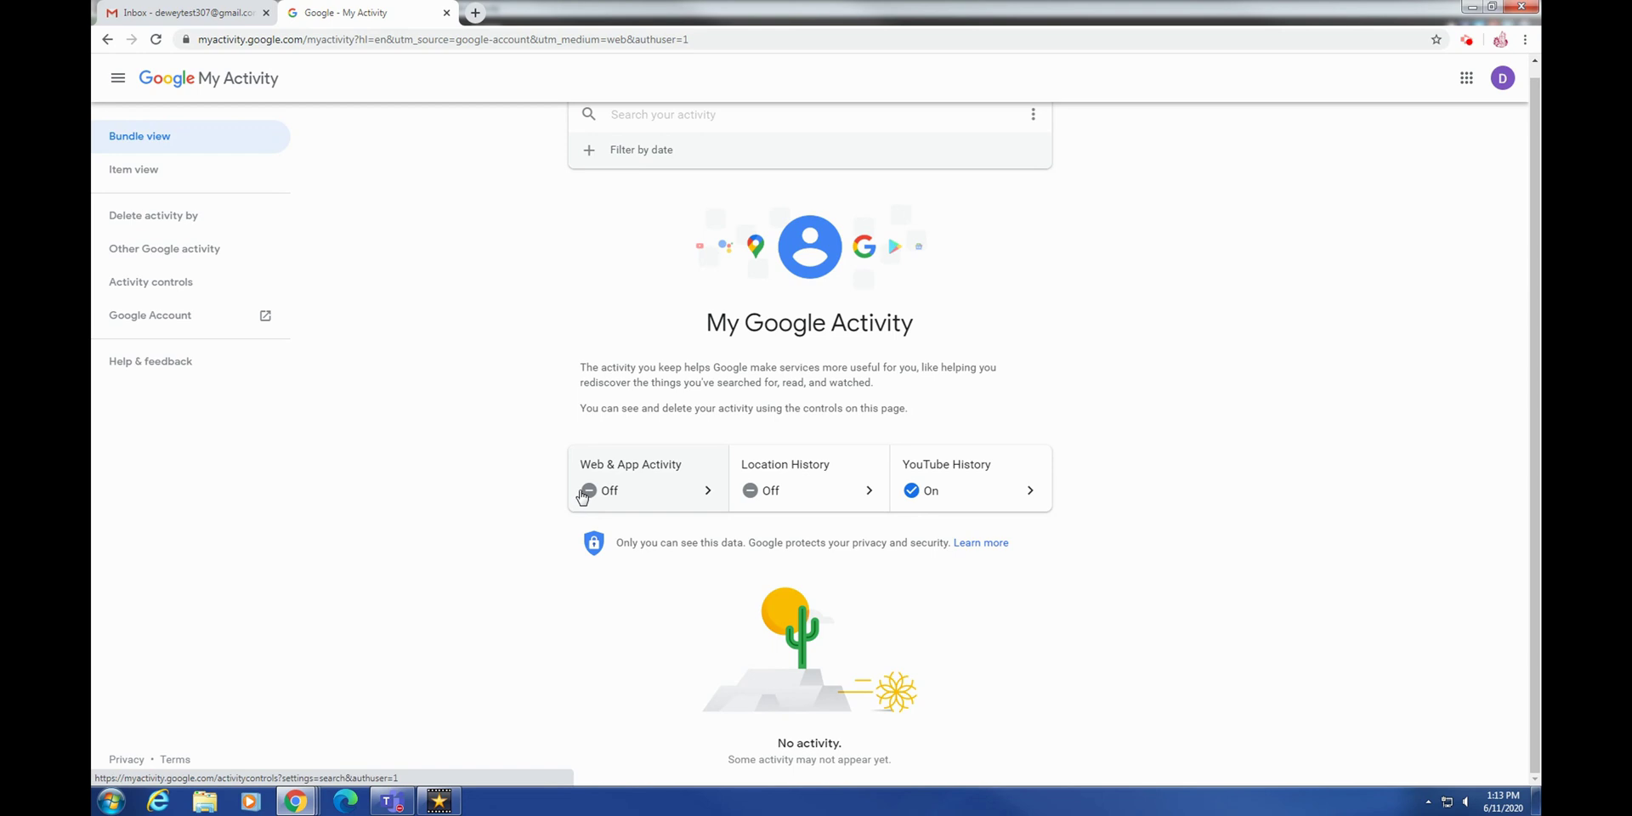
# - Return to Data & personalization, open the location Timeline, go through its Location History introduction and close the Timeline
pyautogui.click(108, 40)
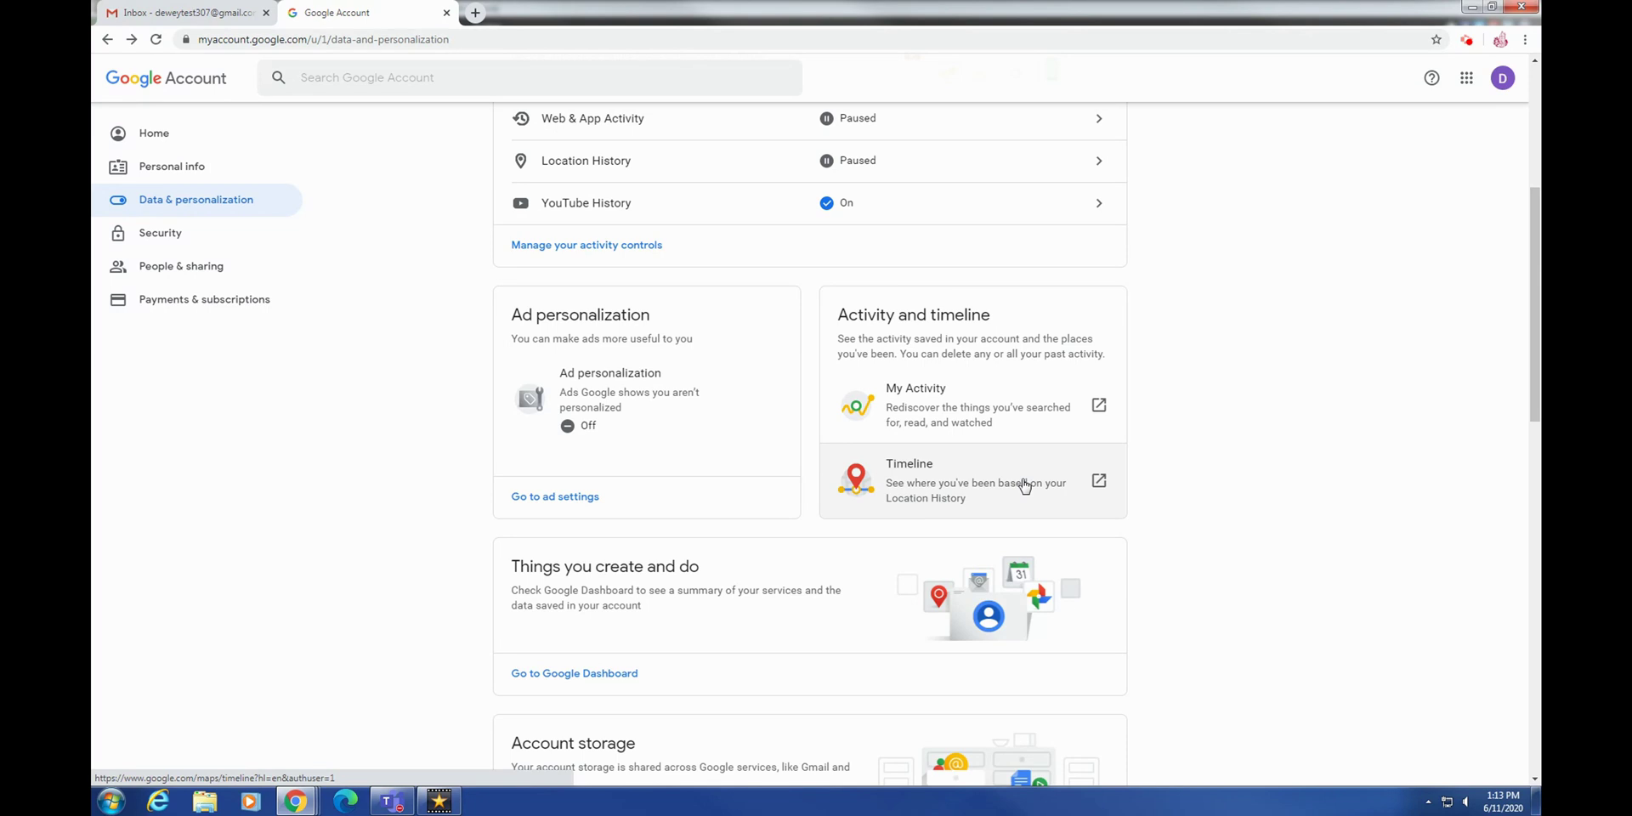
pyautogui.click(1024, 486)
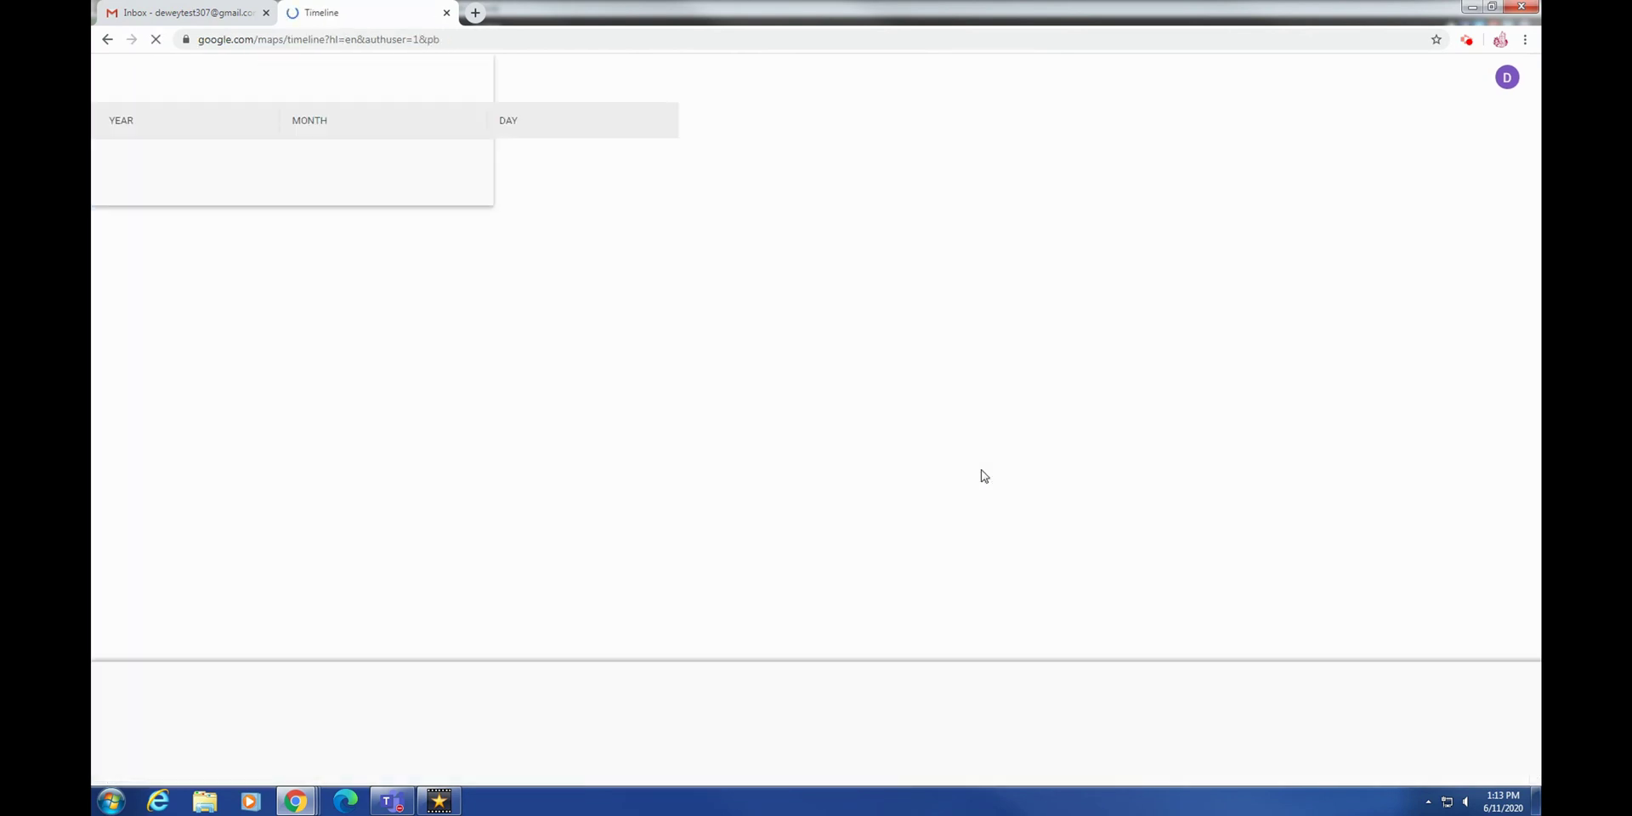
pyautogui.click(986, 422)
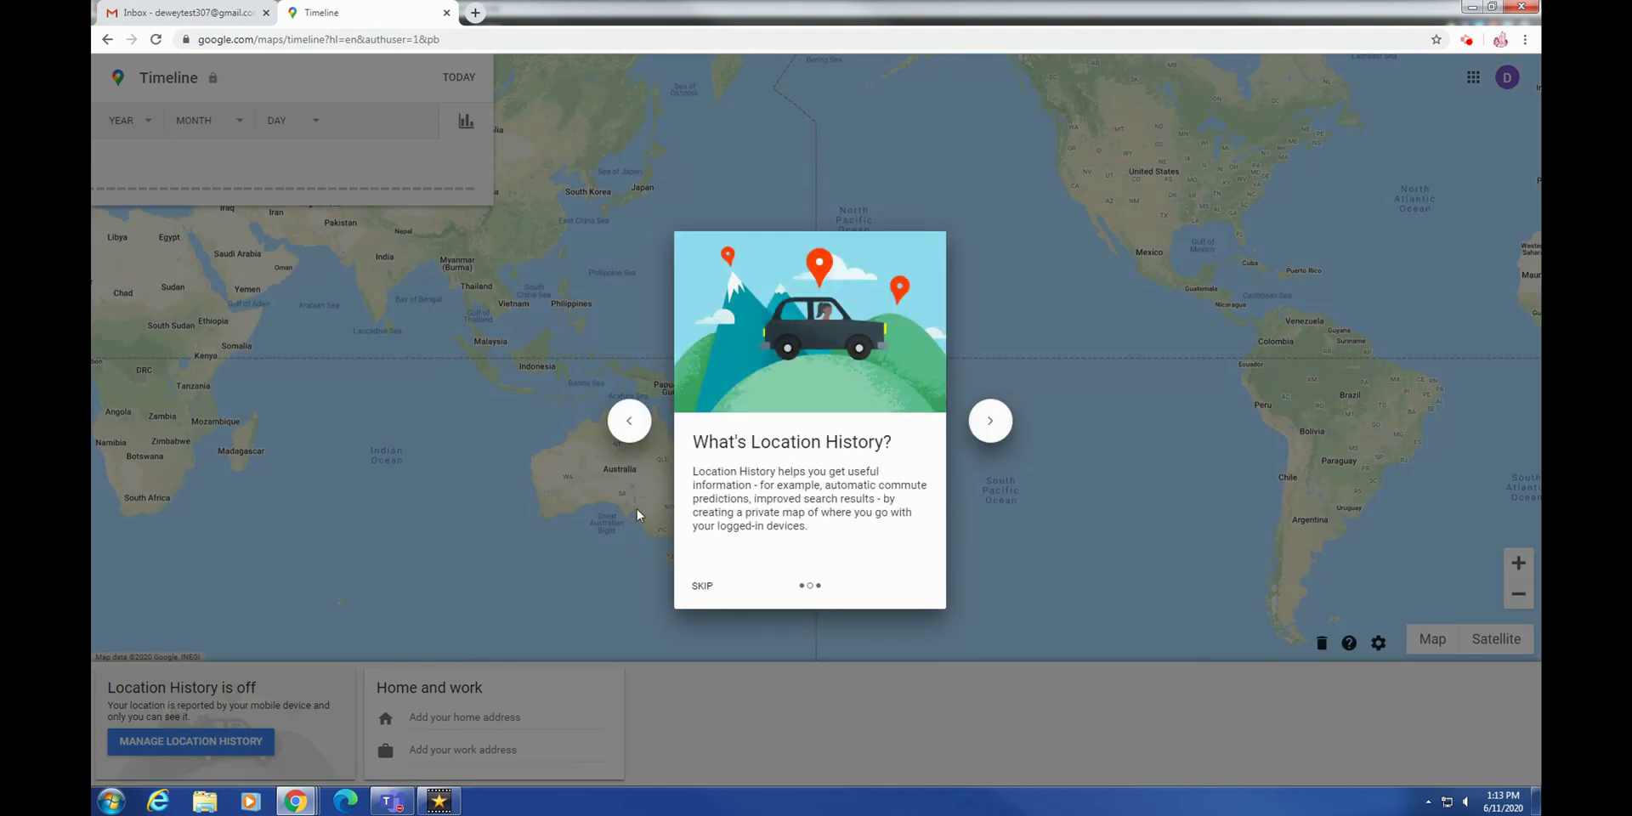
pyautogui.click(988, 422)
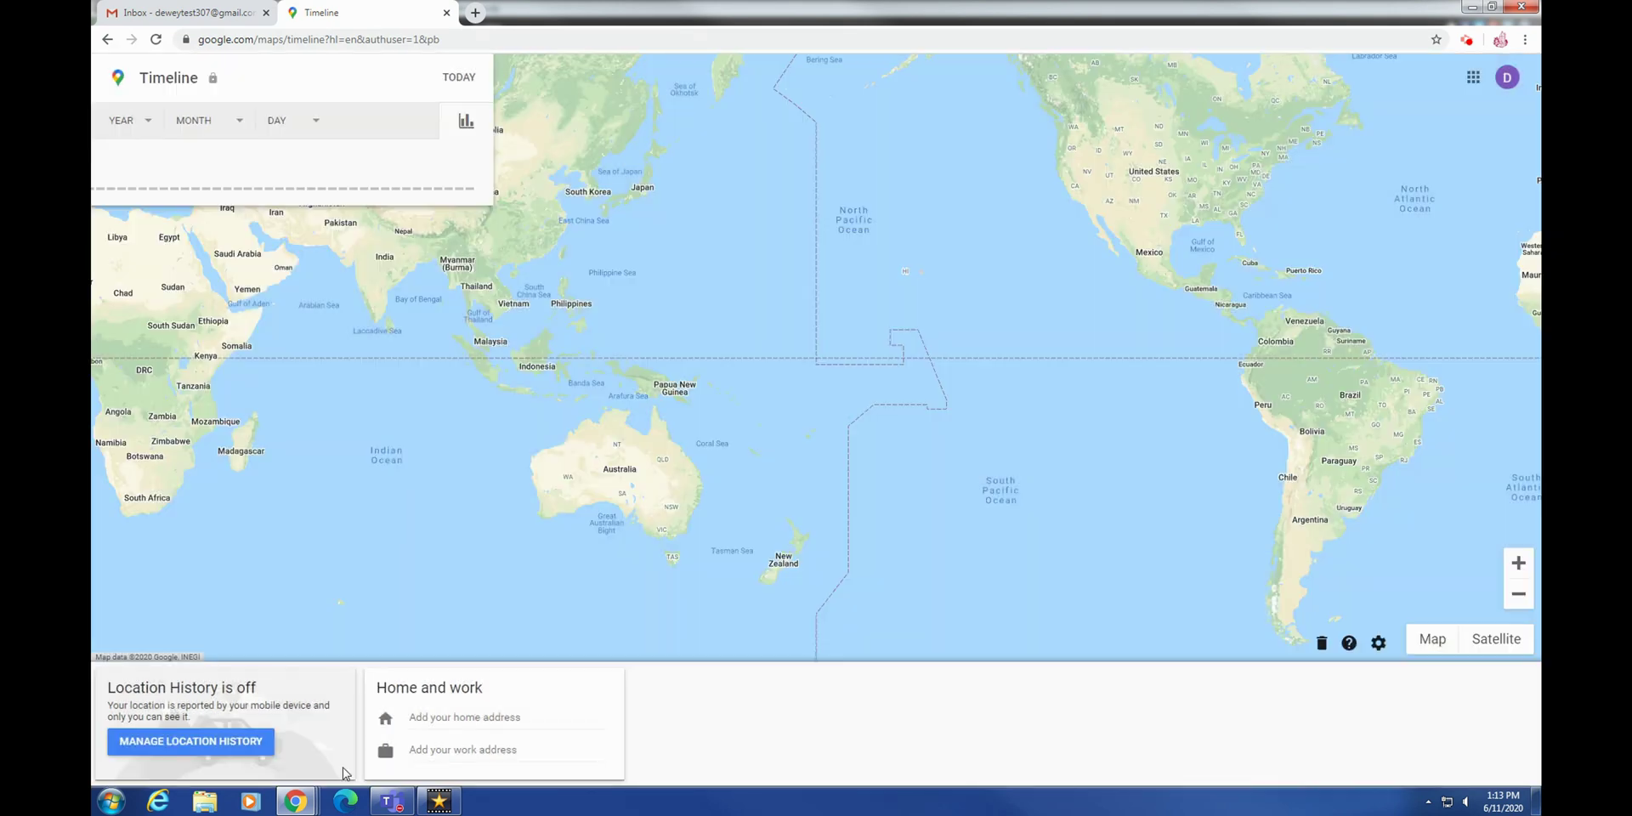
pyautogui.click(808, 527)
pyautogui.click(446, 12)
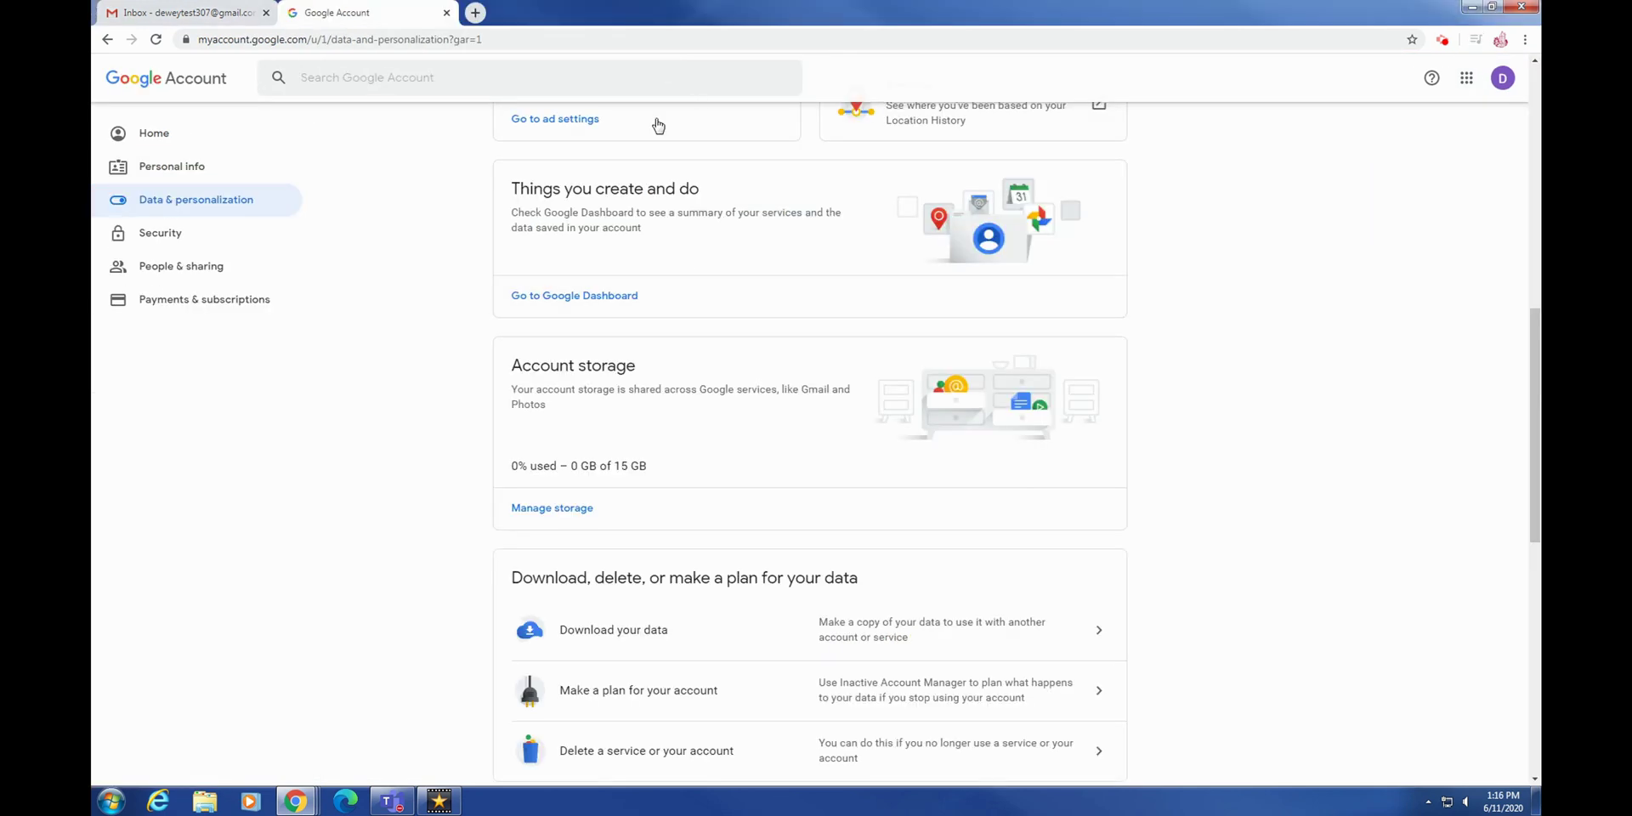
# - Open Google Dashboard from Things you create and do, review the services and their data, and return to Data & personalization
pyautogui.scroll(2, 597, 216)
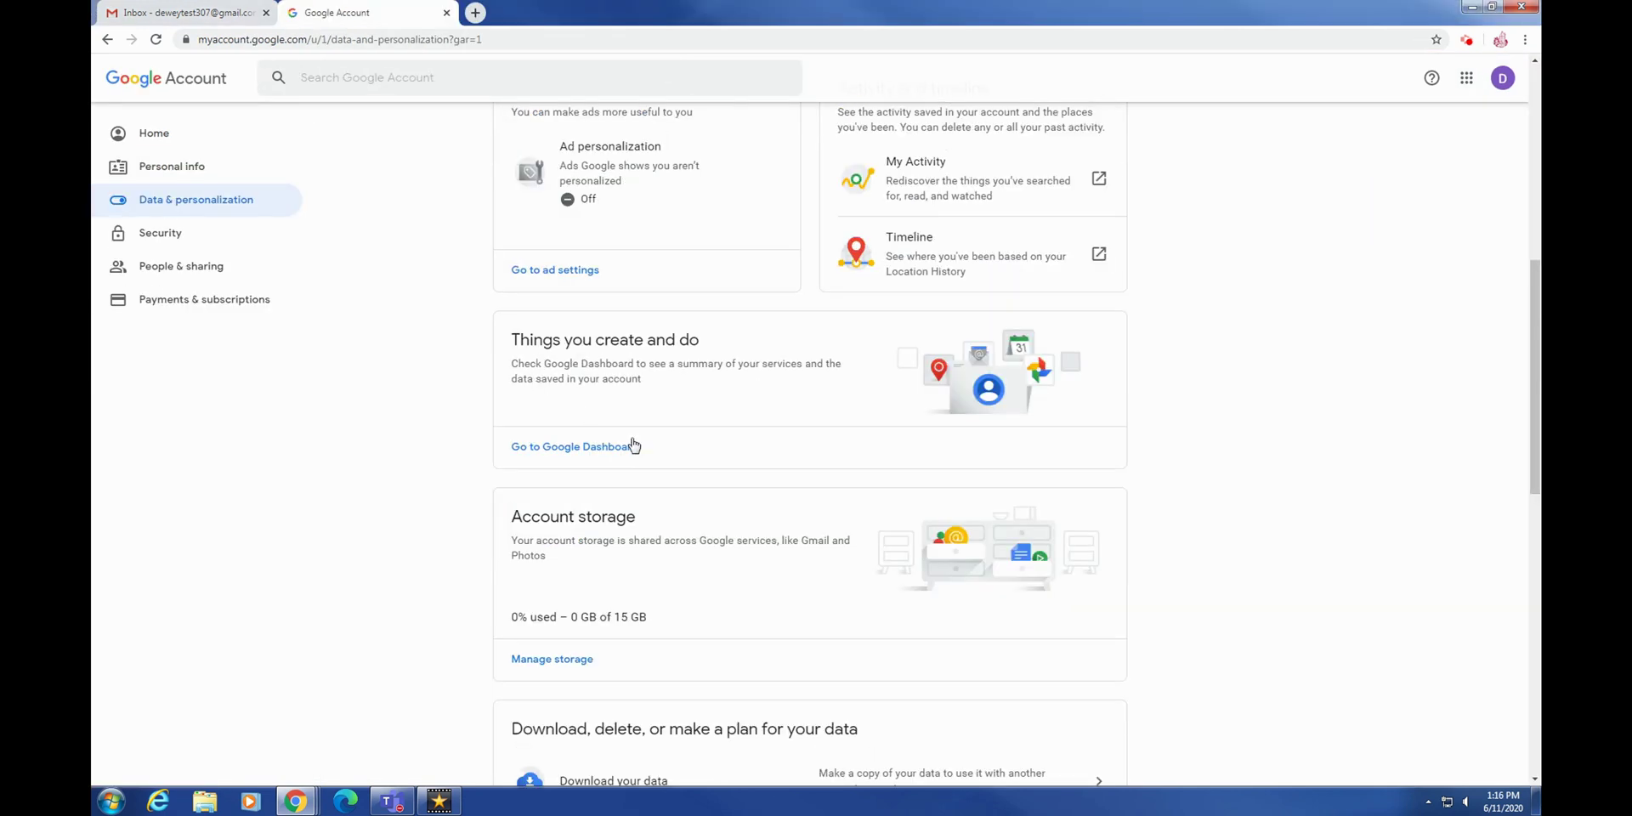
pyautogui.scroll(-1, 540, 368)
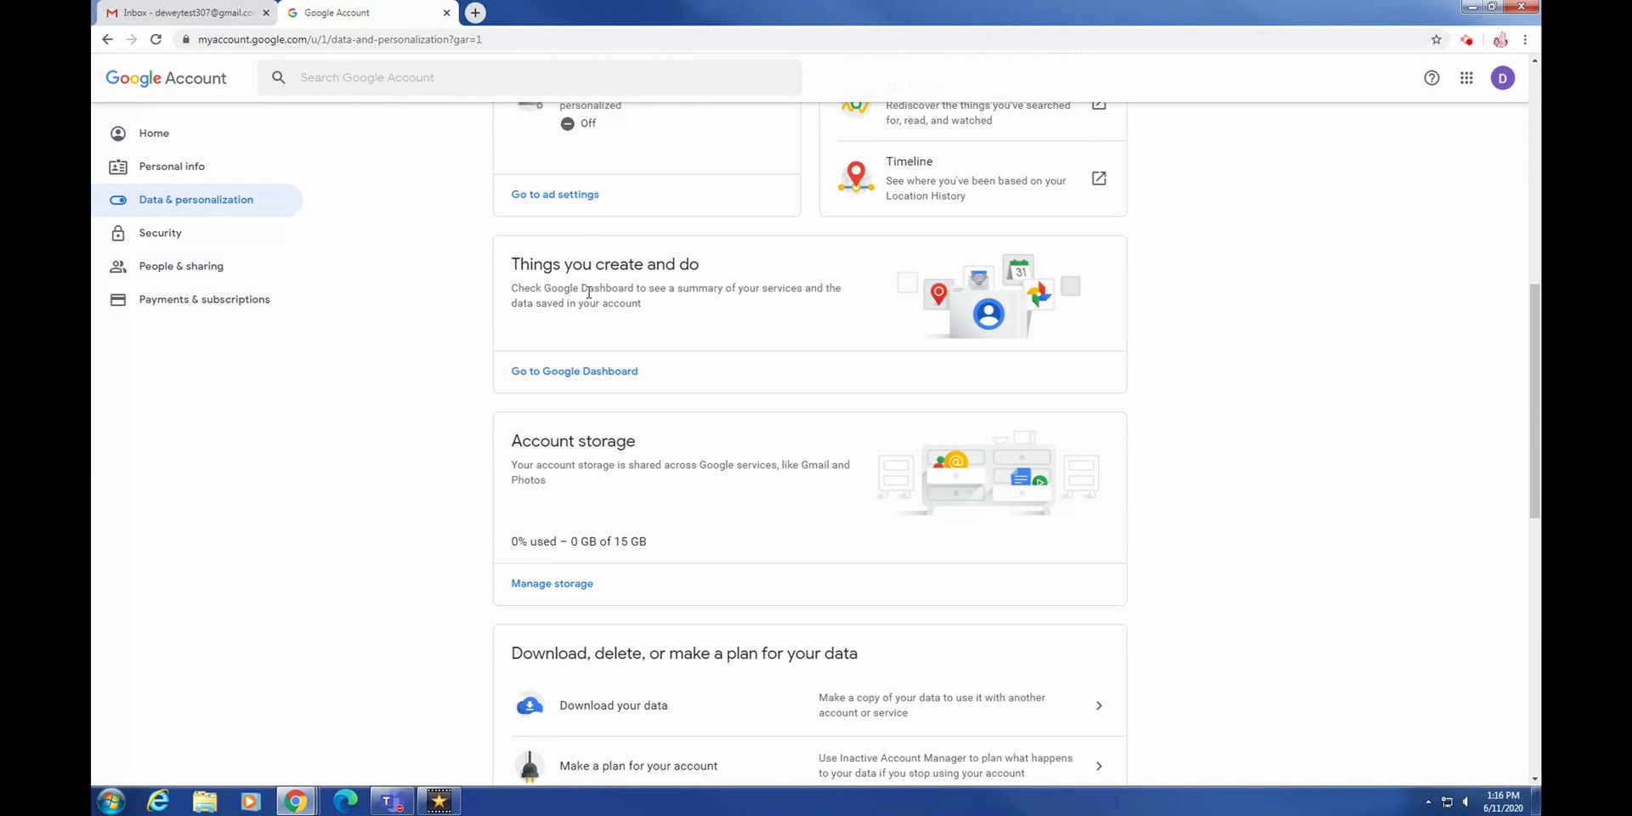
pyautogui.click(637, 378)
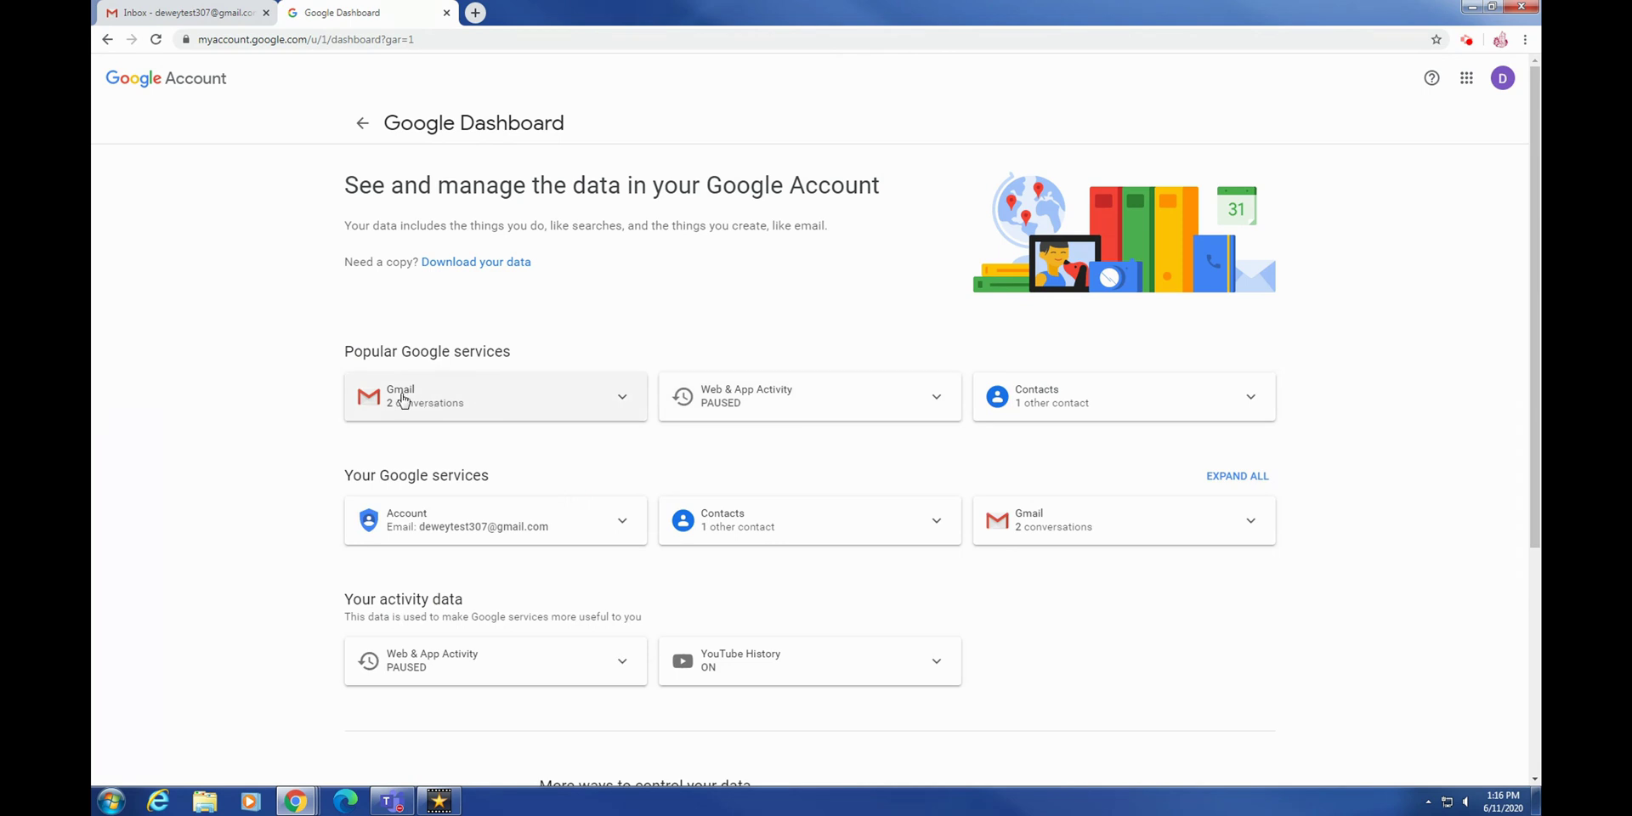
pyautogui.click(1204, 405)
pyautogui.click(1202, 400)
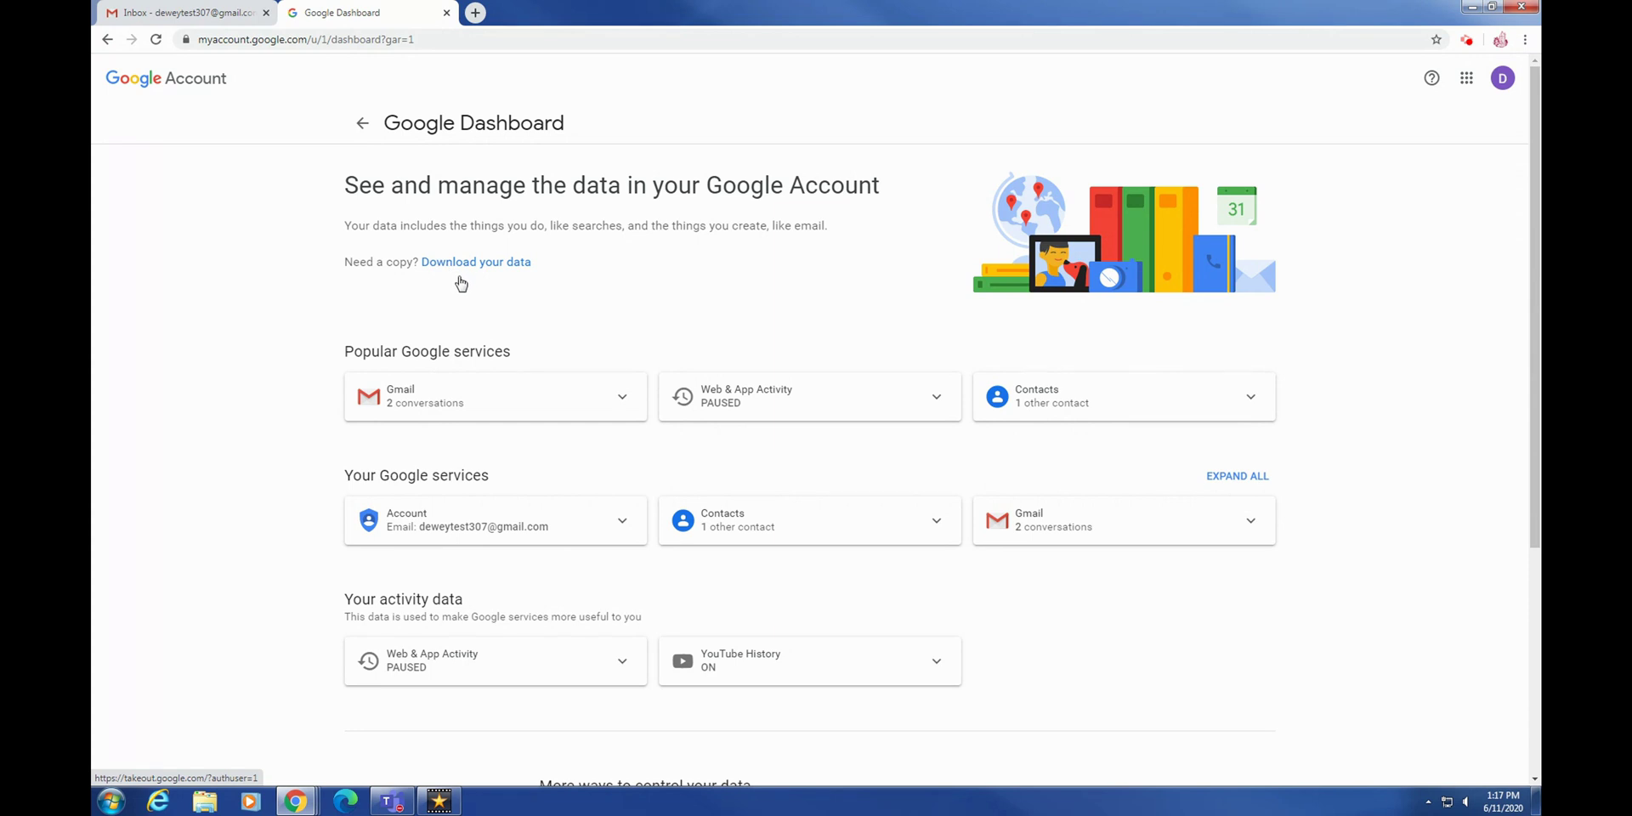
pyautogui.scroll(-3, 803, 362)
pyautogui.scroll(3, 801, 360)
pyautogui.click(362, 123)
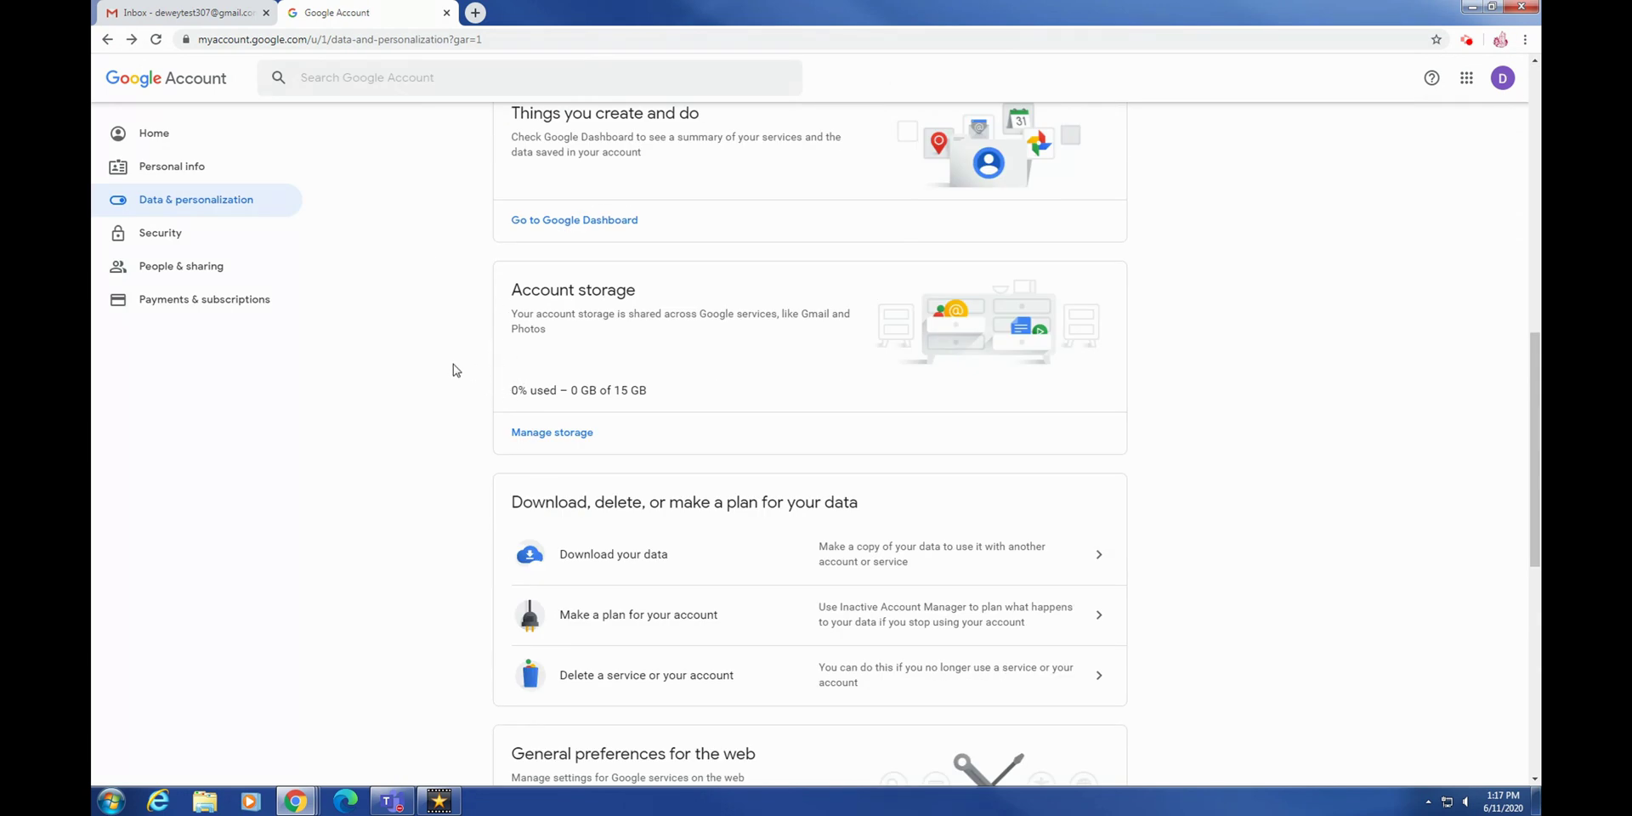
# - Open the account storage management page, review the storage details per service, and return to Data & personalization
pyautogui.click(572, 440)
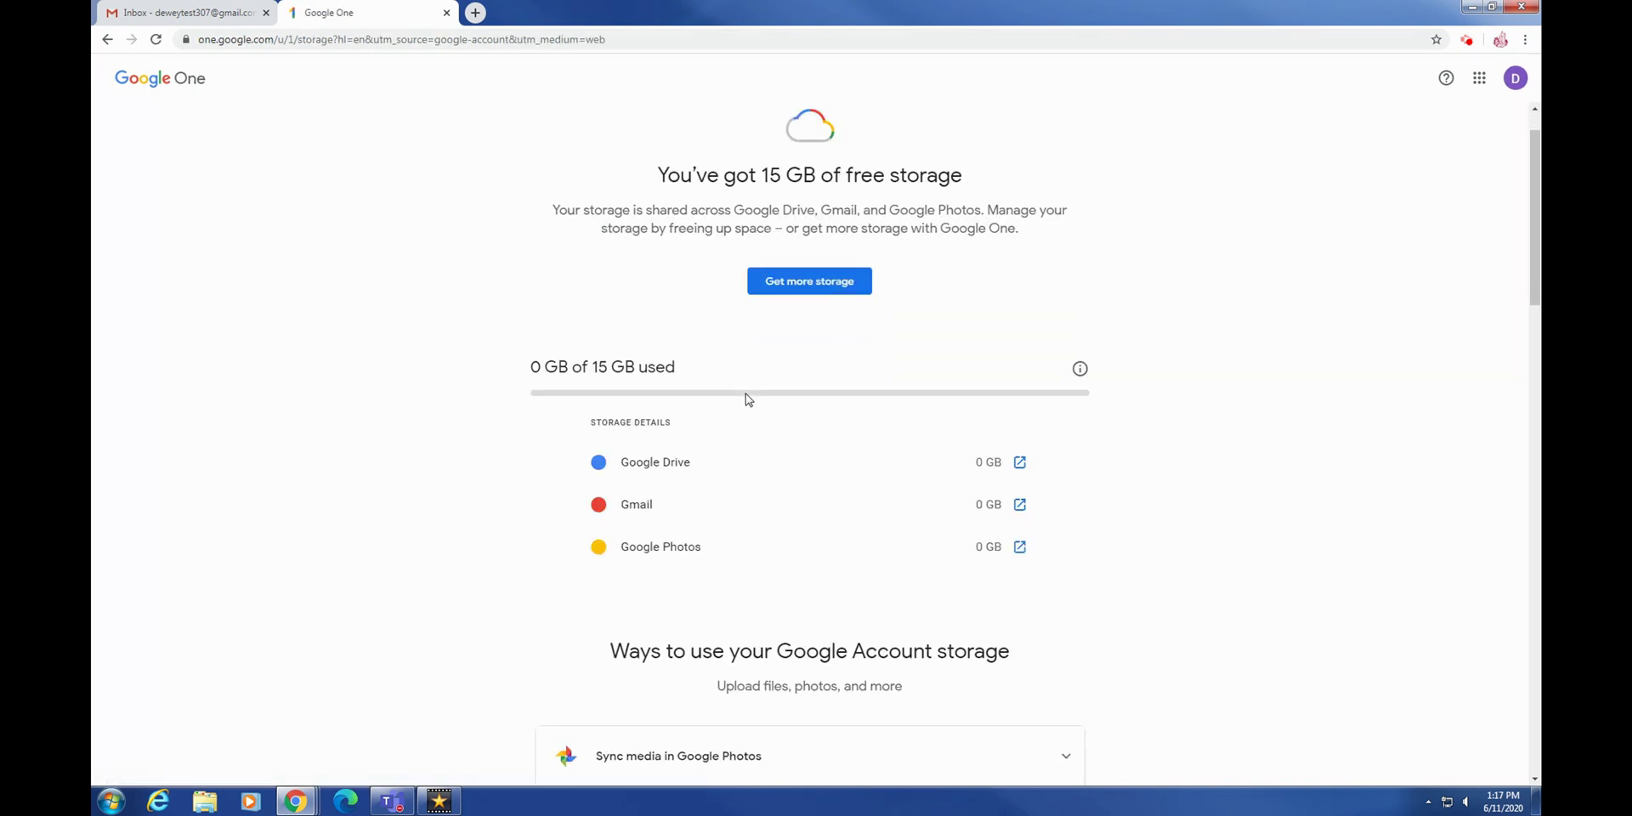
pyautogui.scroll(-1, 747, 399)
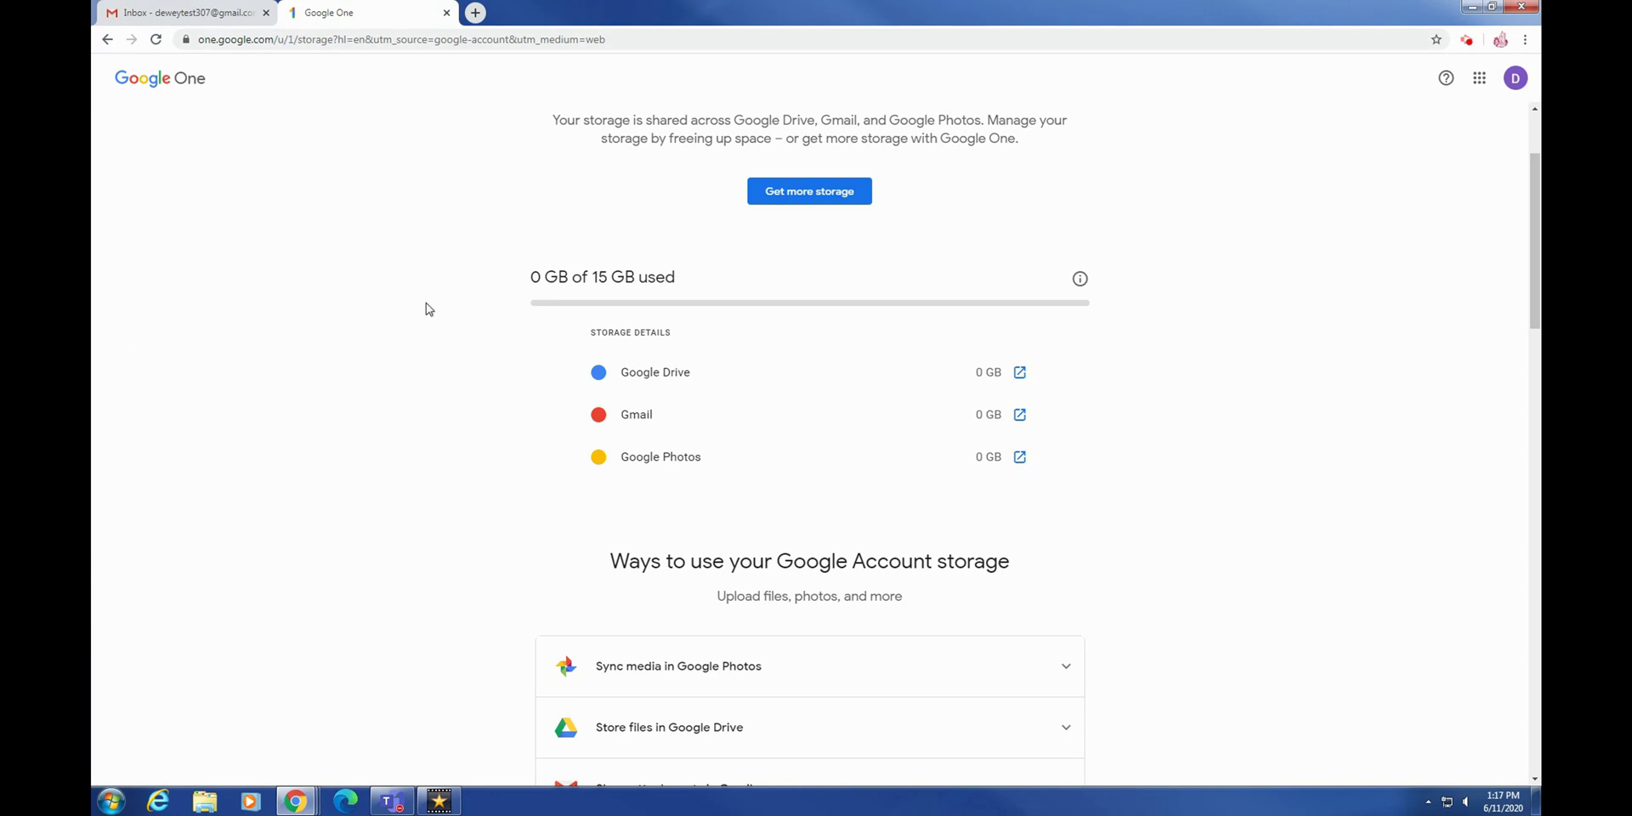
pyautogui.scroll(-1, 442, 307)
pyautogui.scroll(3, 462, 306)
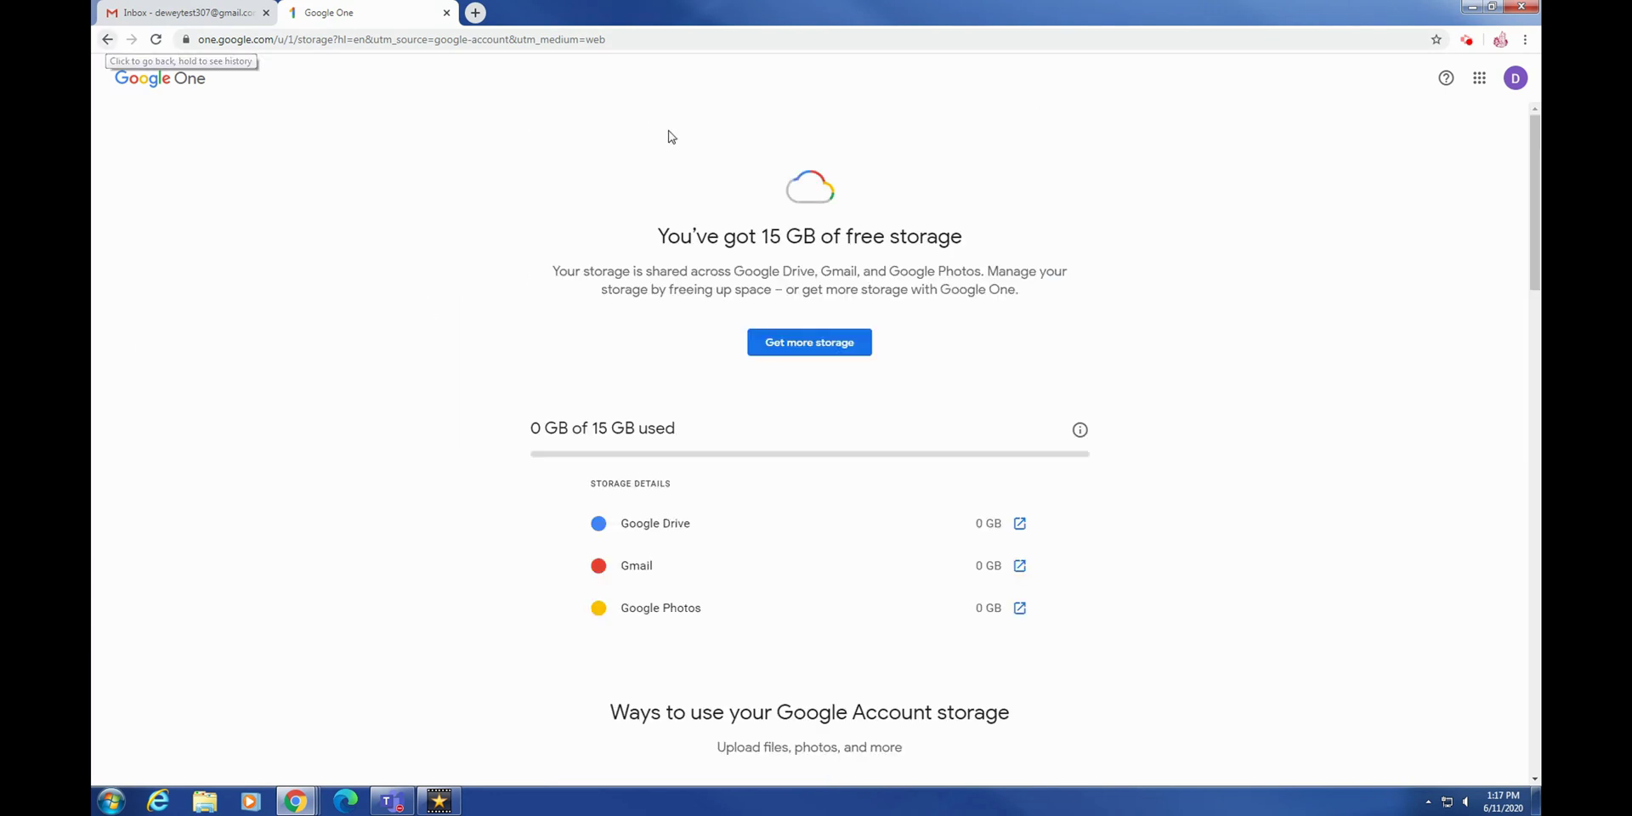
pyautogui.click(107, 39)
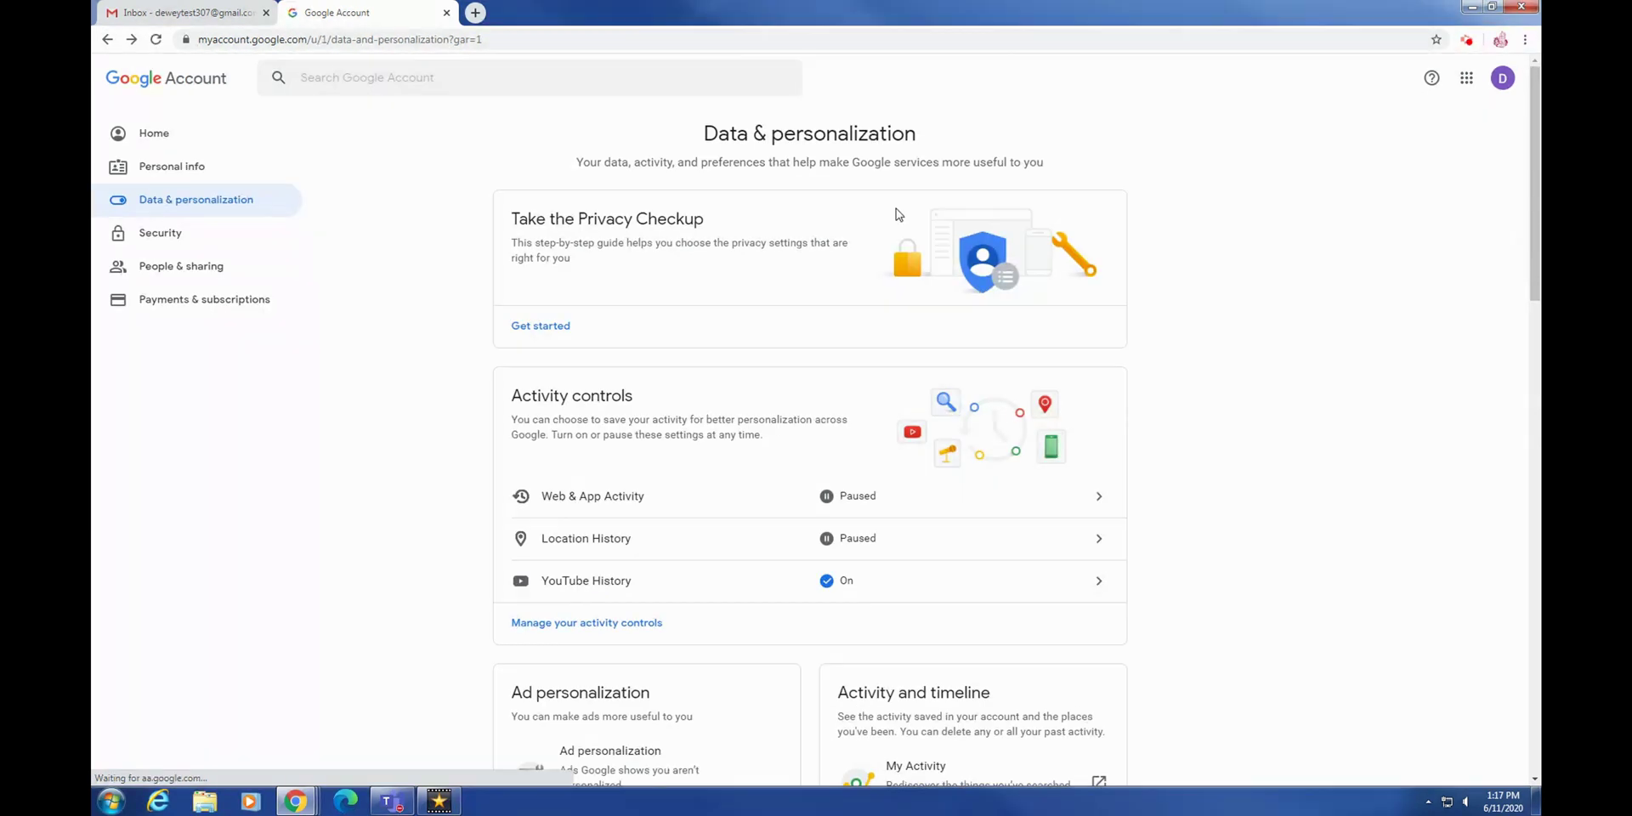
# - Review the data download and deletion options and the general web preferences, and check the Accessibility settings
pyautogui.scroll(-8, 883, 195)
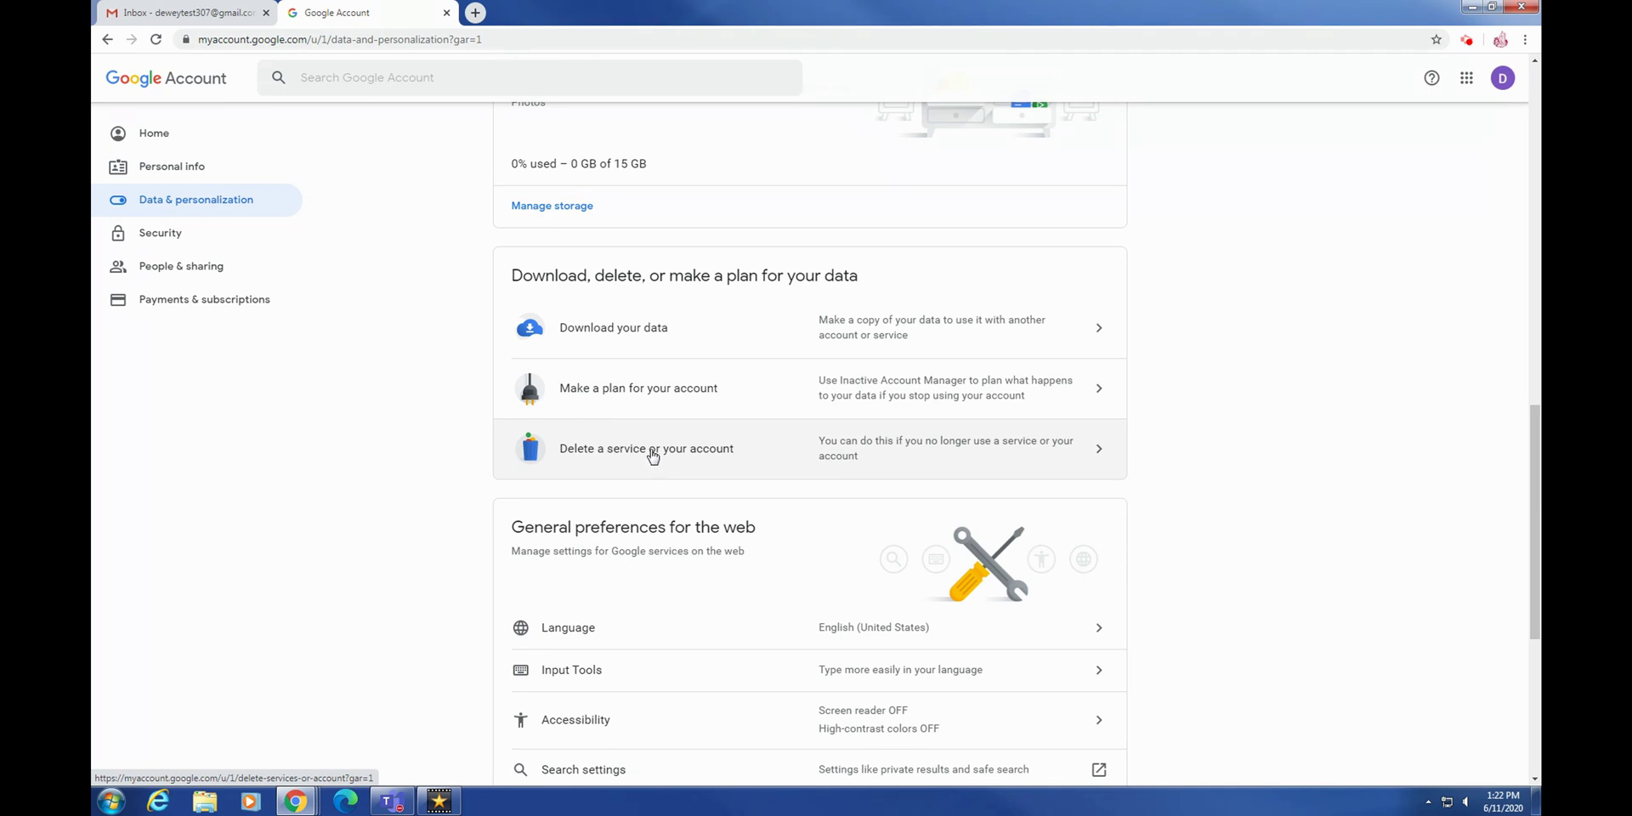
pyautogui.scroll(-3, 1394, 552)
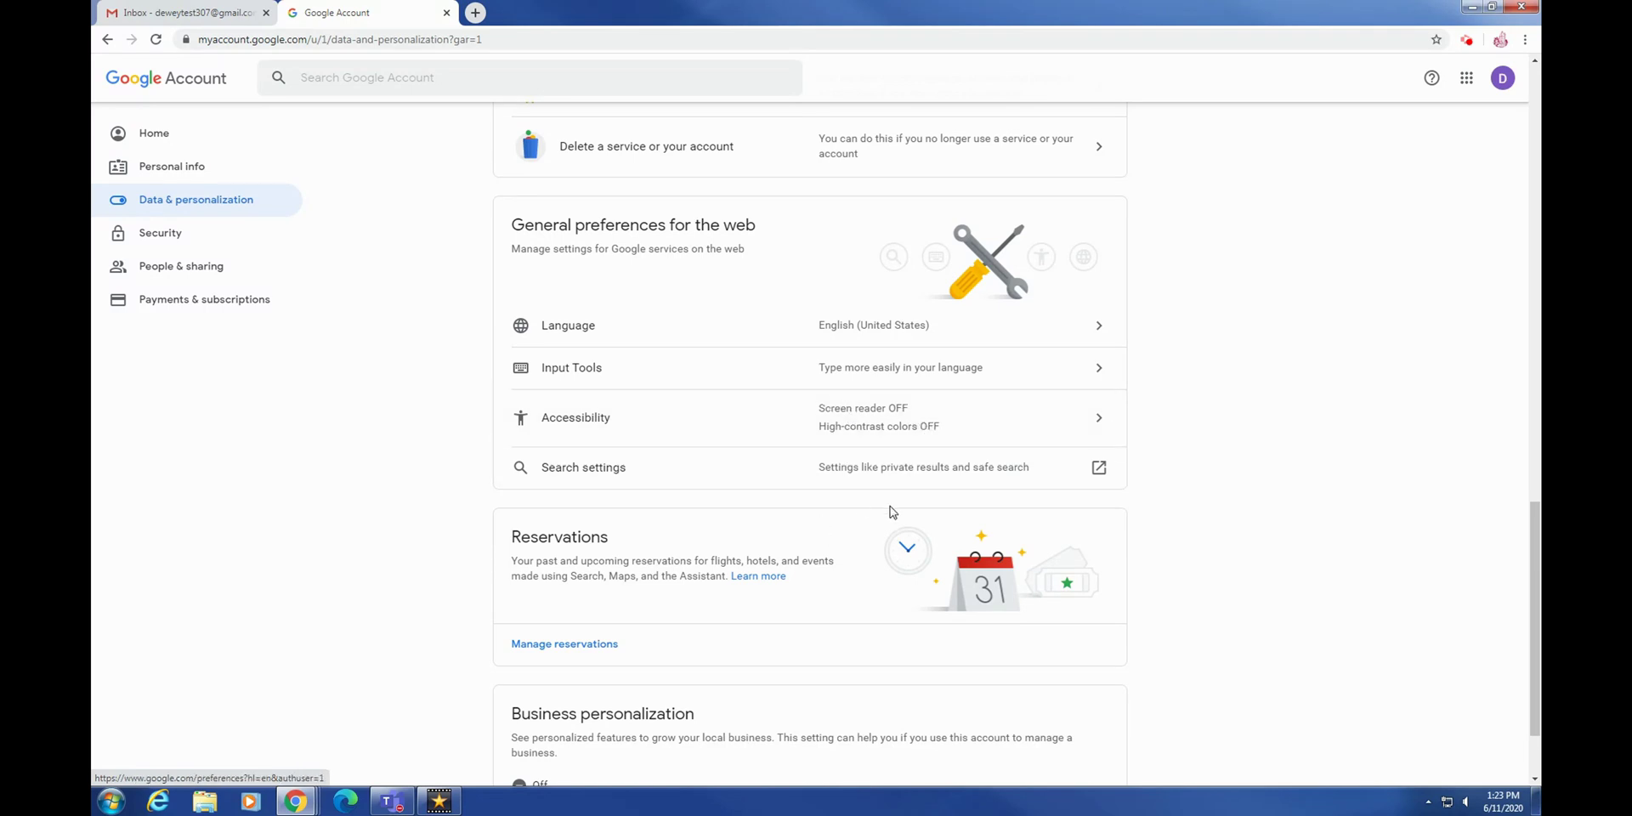
pyautogui.click(1054, 421)
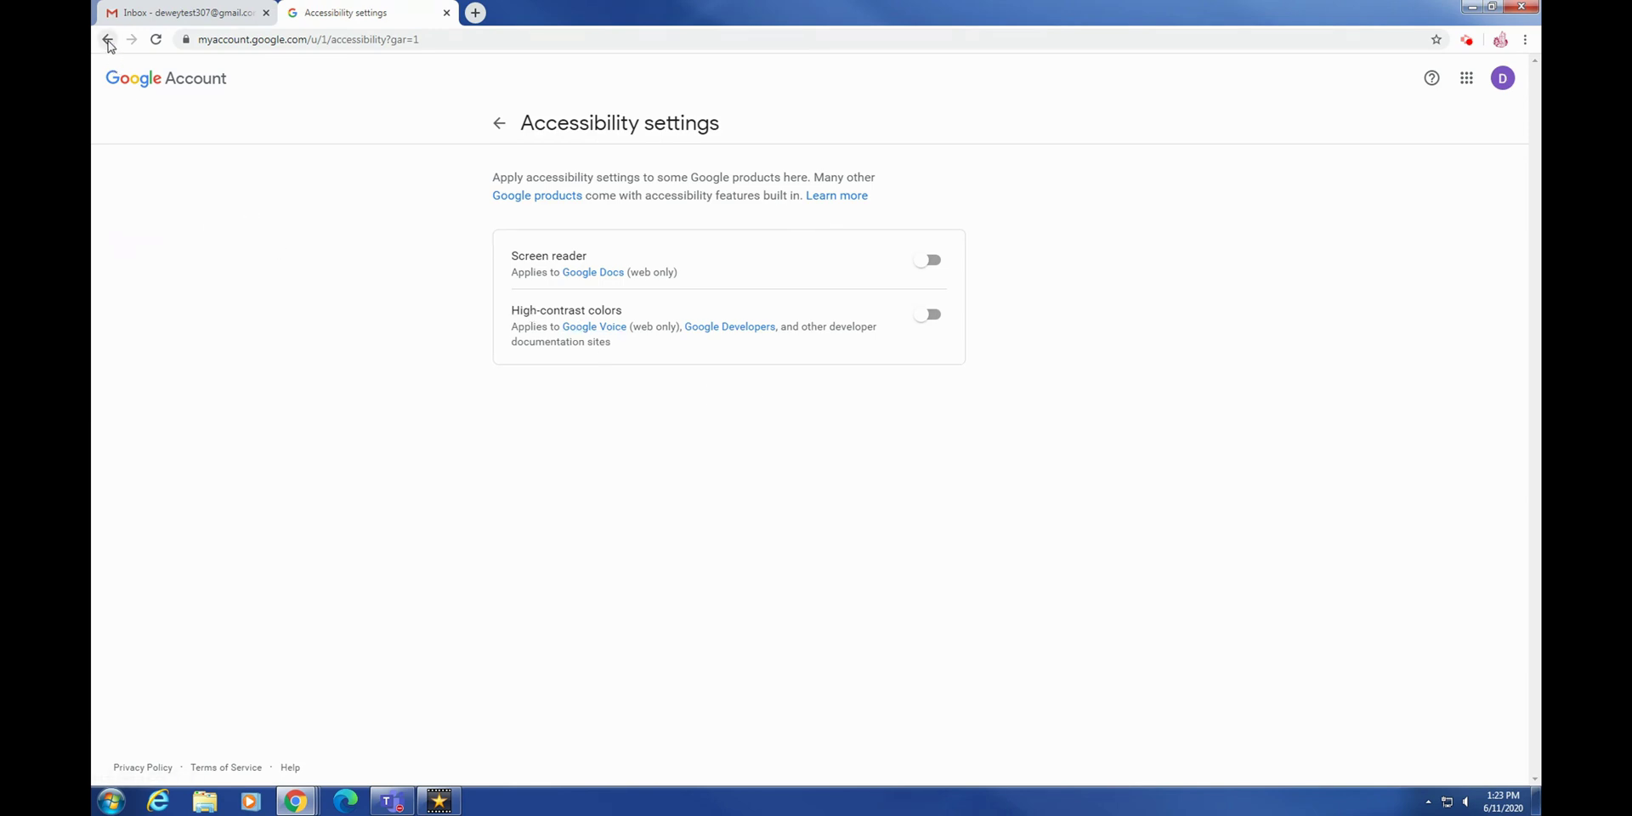
pyautogui.click(496, 122)
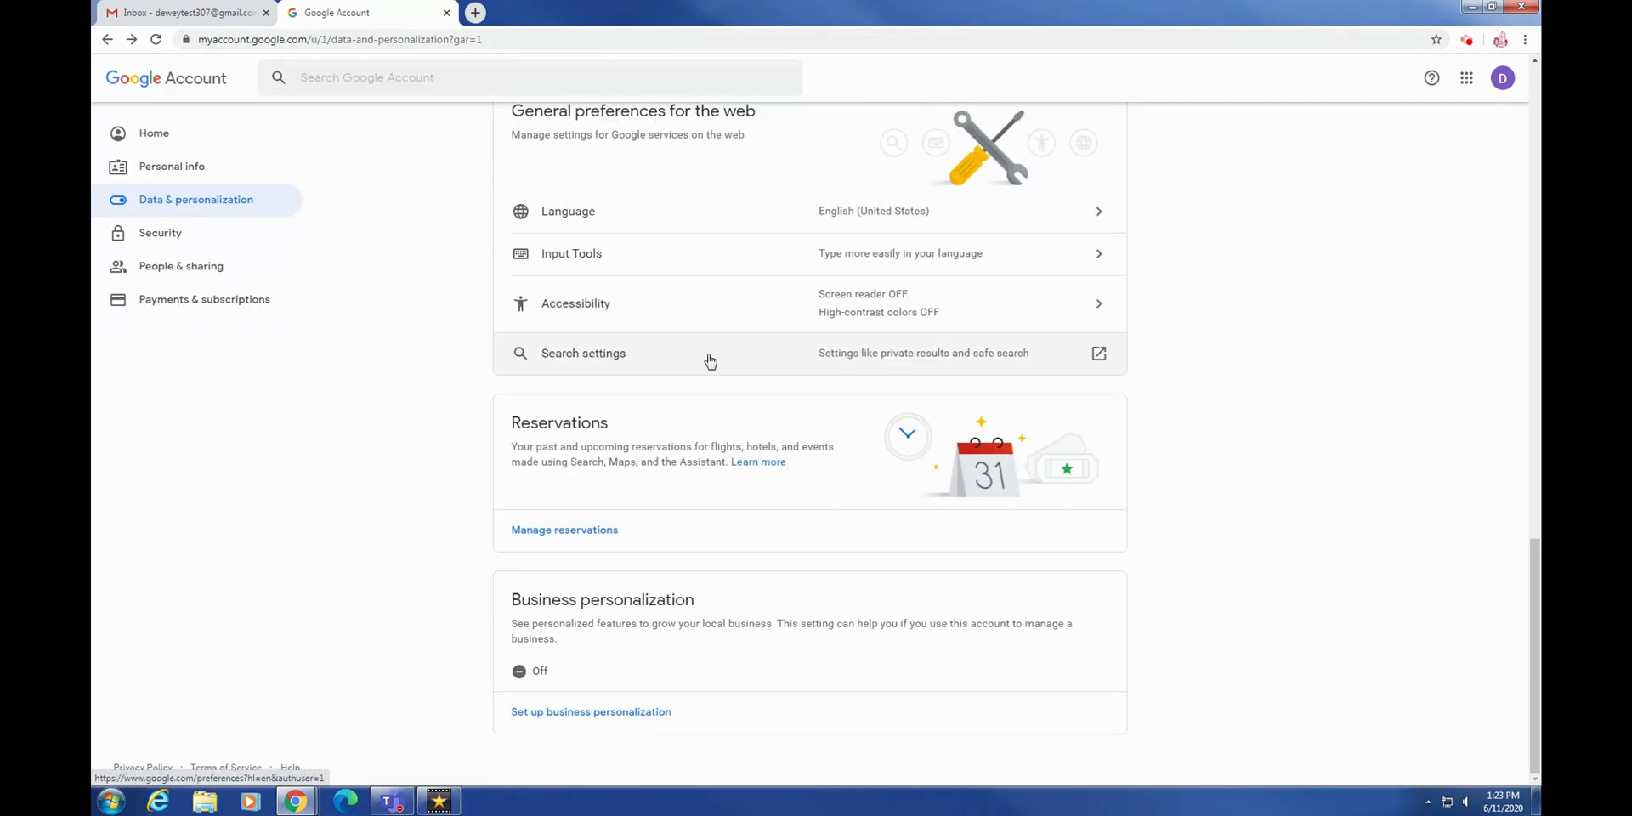
# - Open Search settings and review the SafeSearch, results per page, private results, spoken answers and result window options
pyautogui.click(1105, 353)
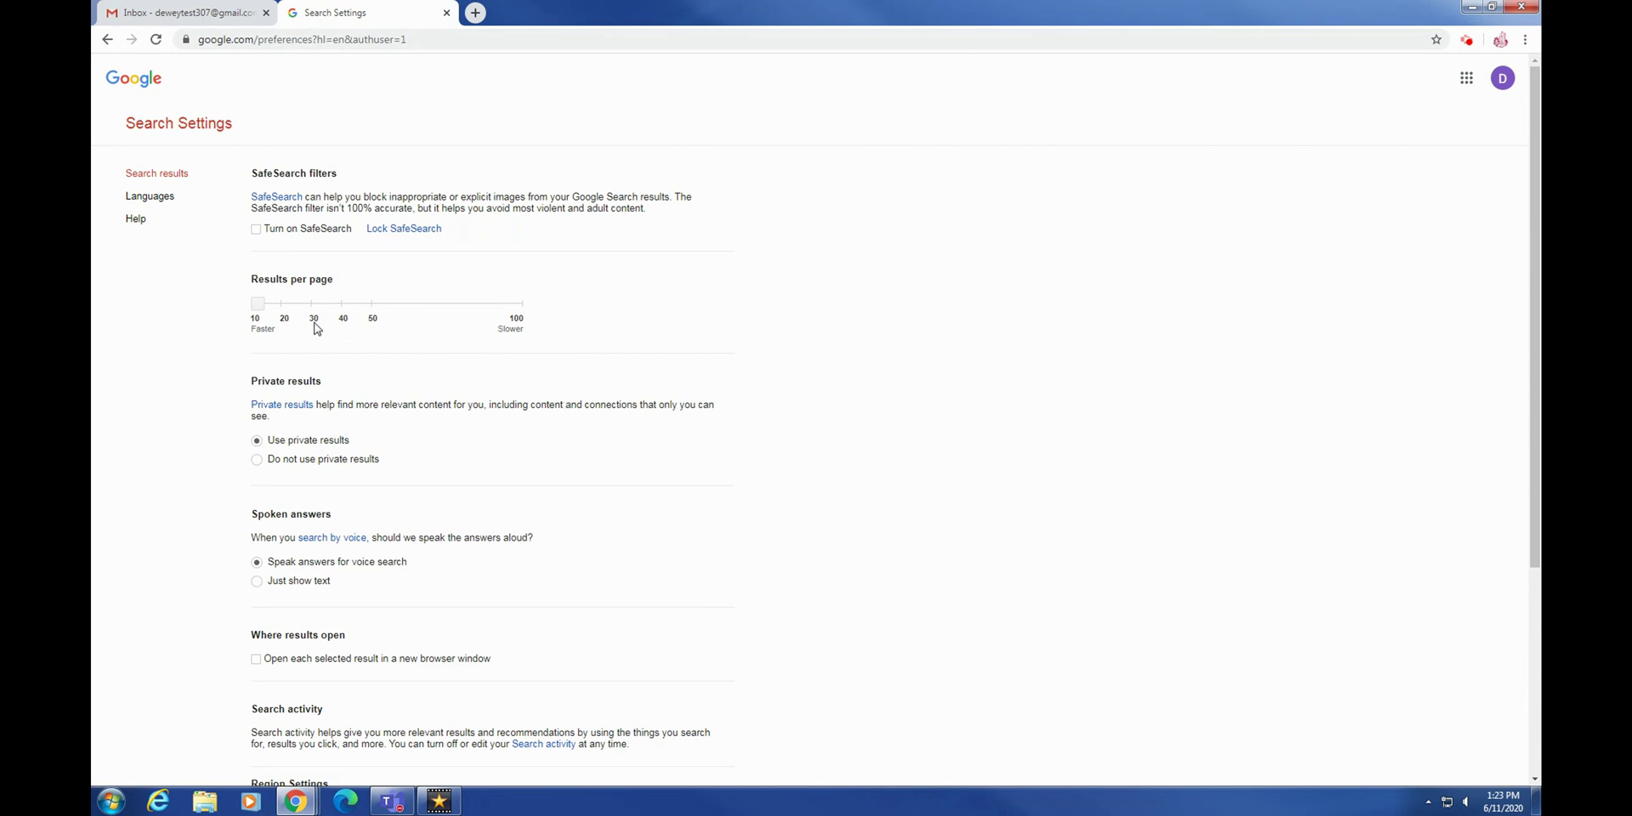
pyautogui.scroll(-1, 499, 496)
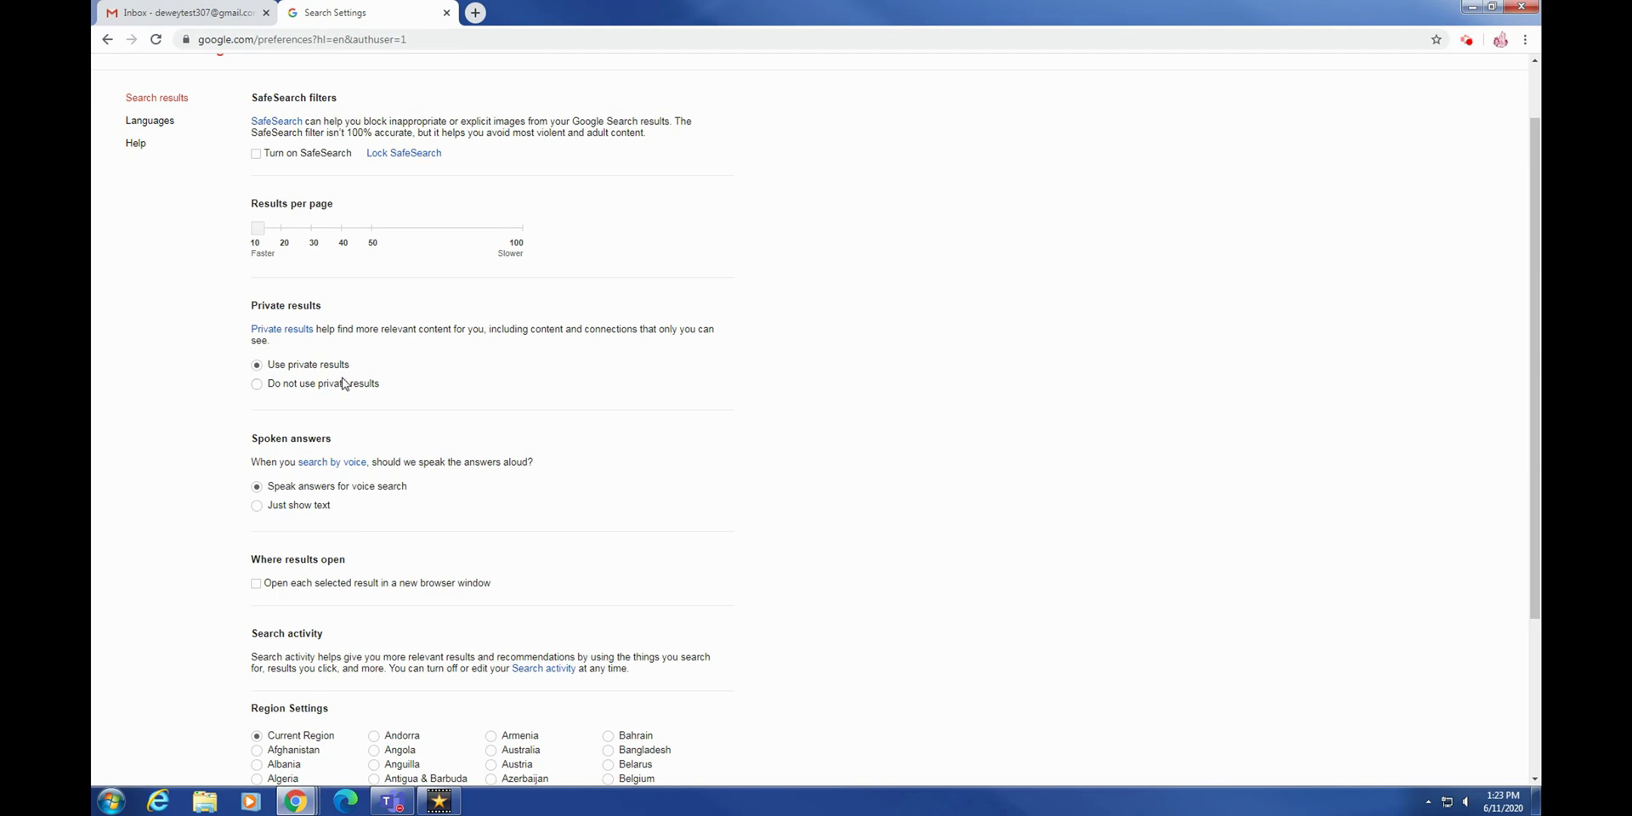
pyautogui.scroll(-2, 444, 393)
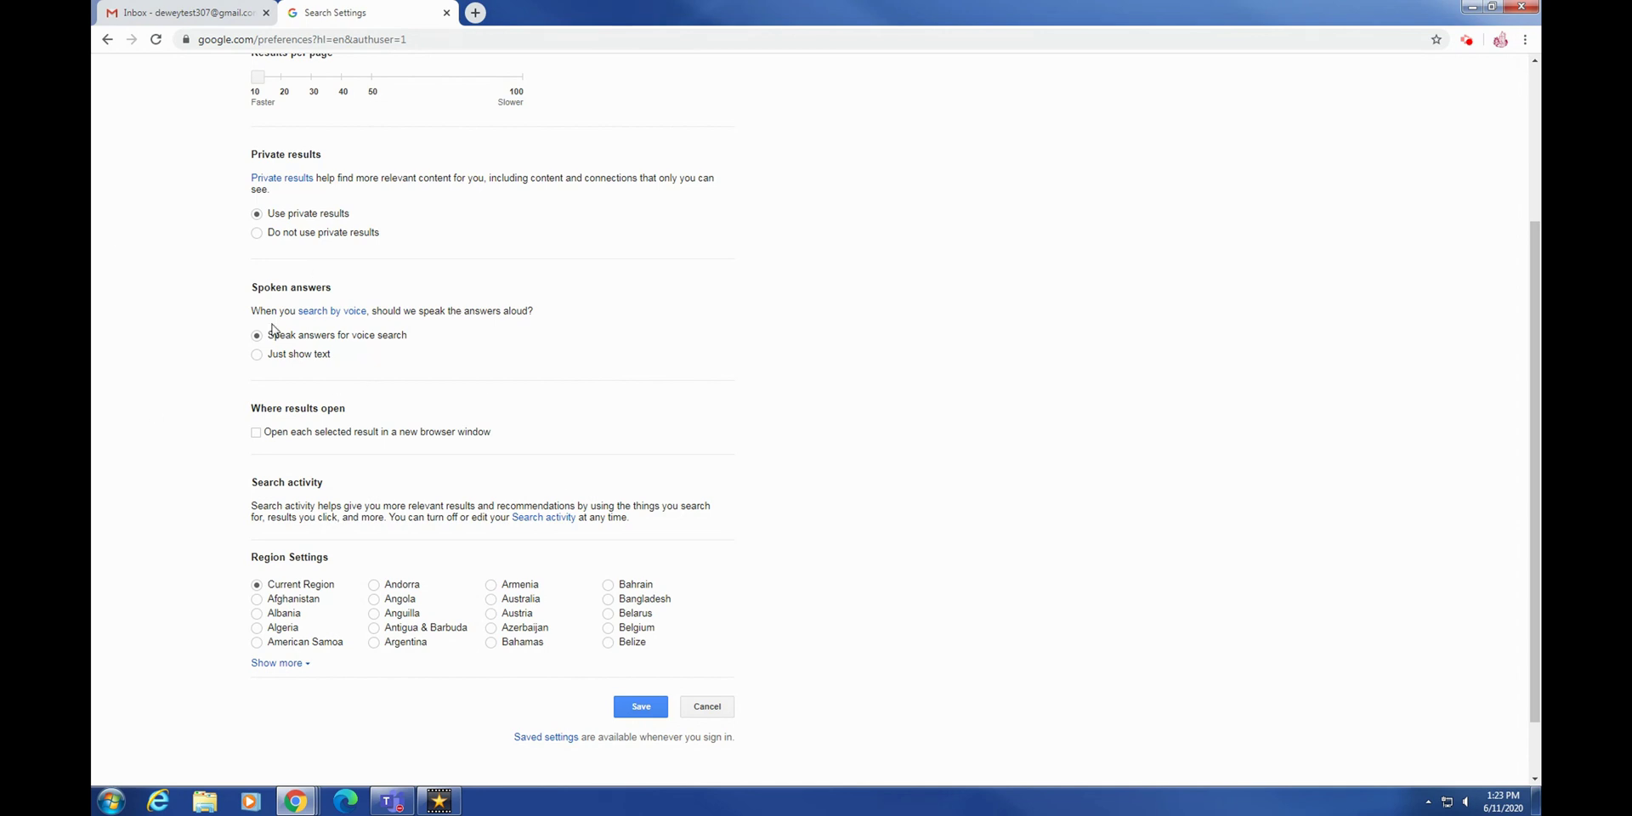
pyautogui.click(255, 434)
# - Check the Search activity page, return to Search settings and save the search preferences
pyautogui.click(527, 517)
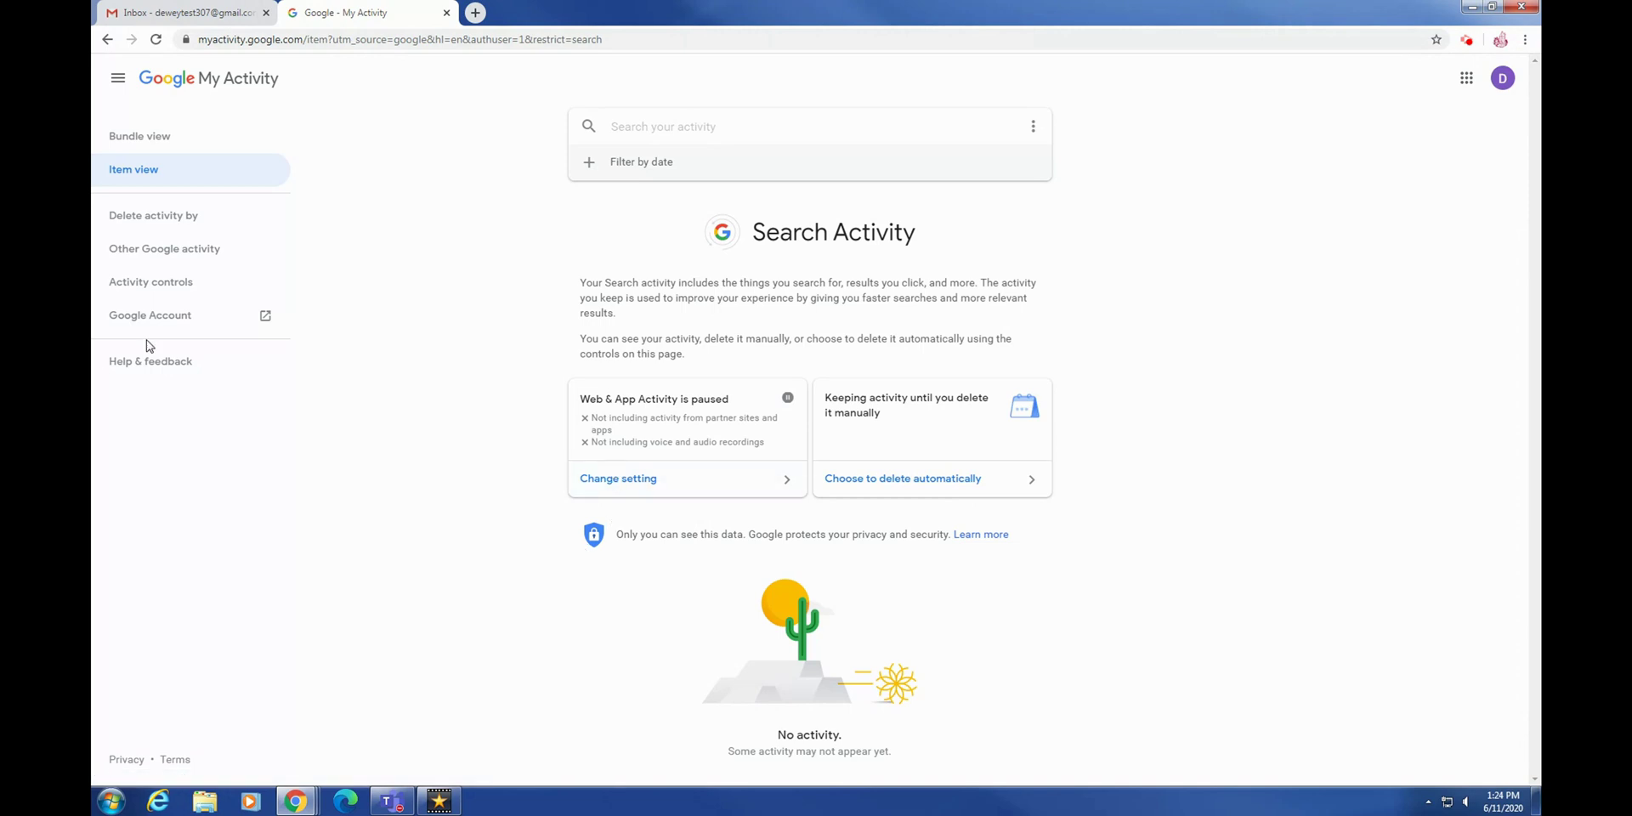
pyautogui.click(107, 39)
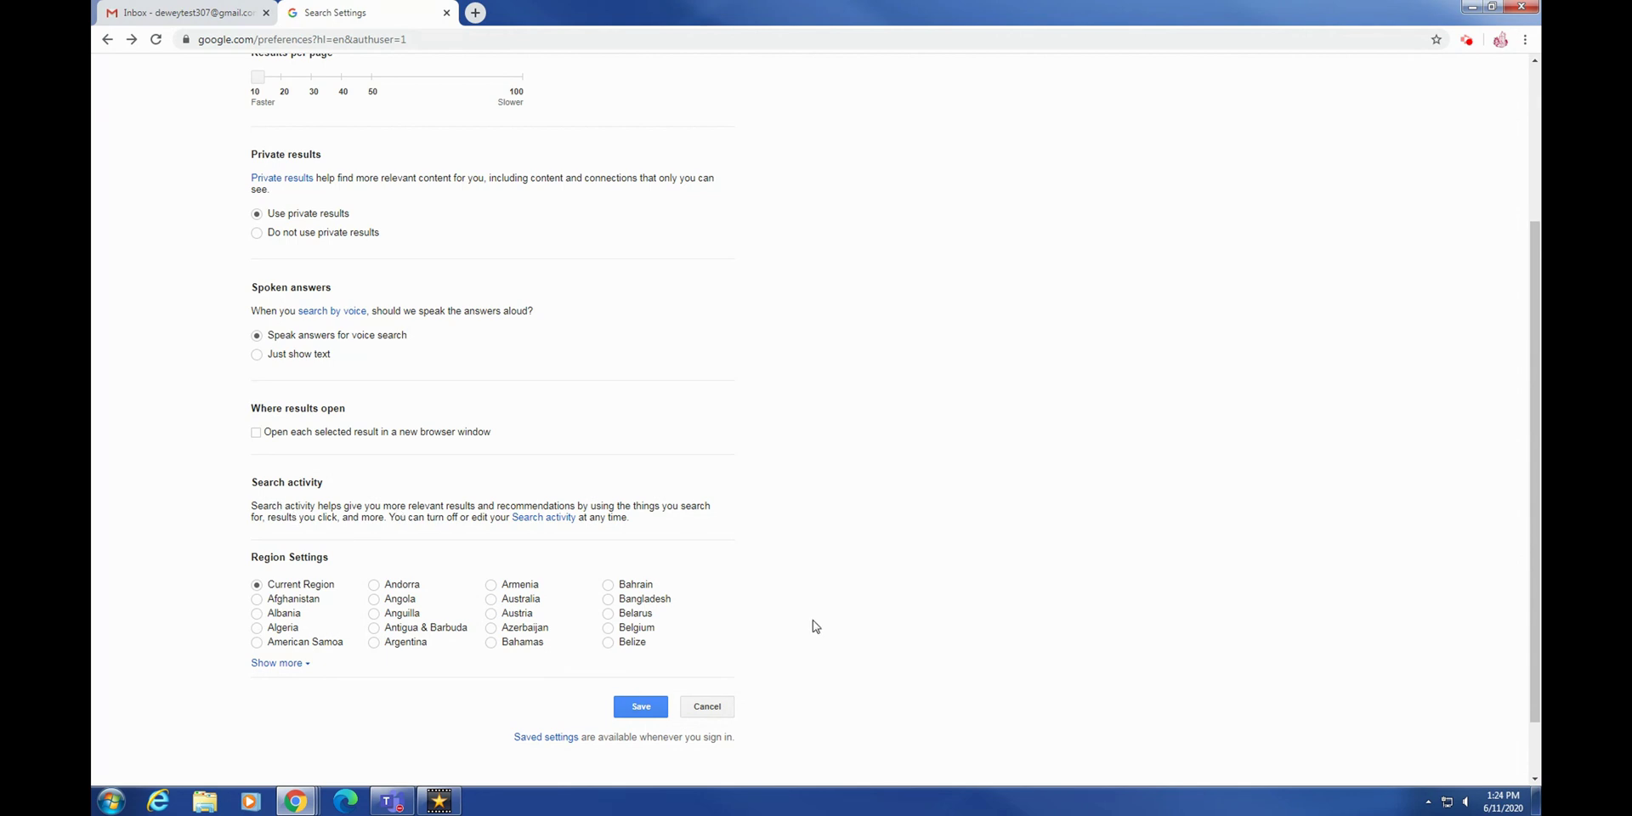
pyautogui.click(643, 714)
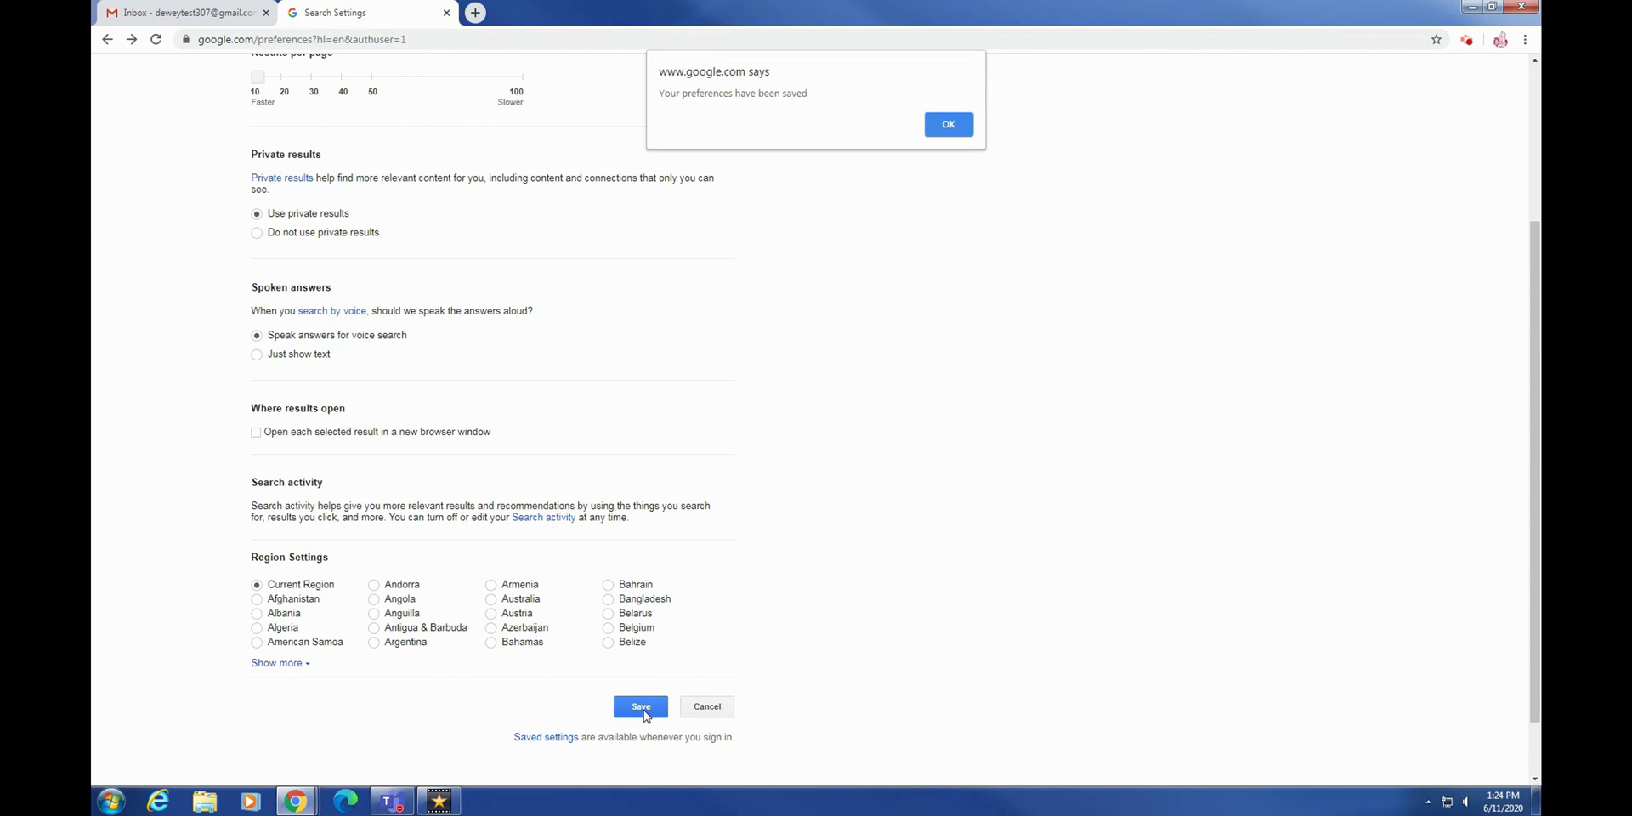
pyautogui.click(947, 129)
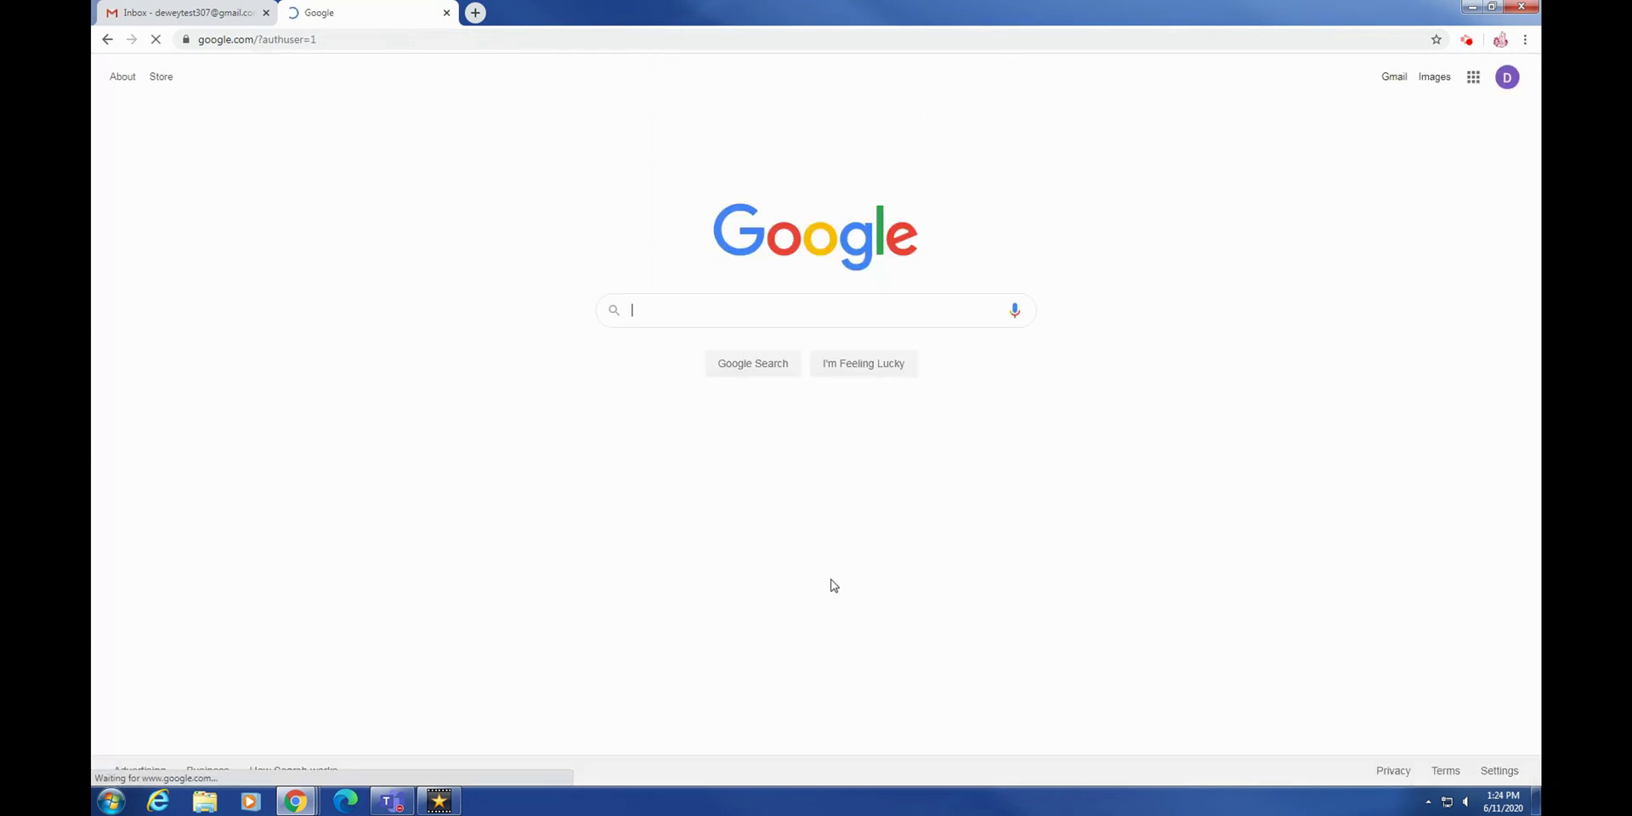
# - Go back to managing the Google Account, review the profile and contact details under Personal info, and open About me
pyautogui.click(1507, 77)
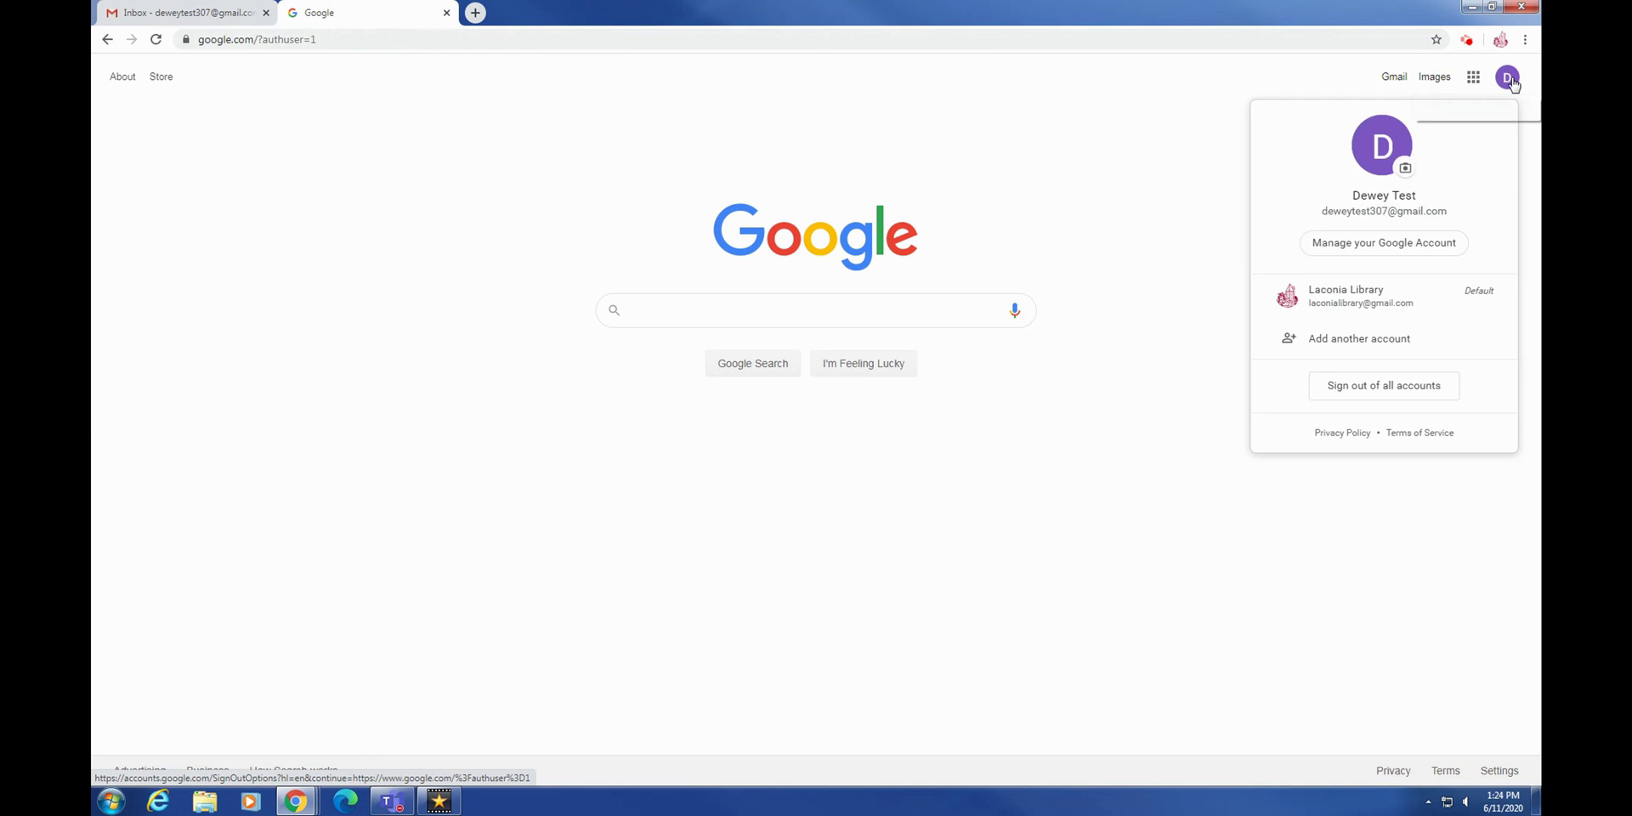
pyautogui.click(1382, 244)
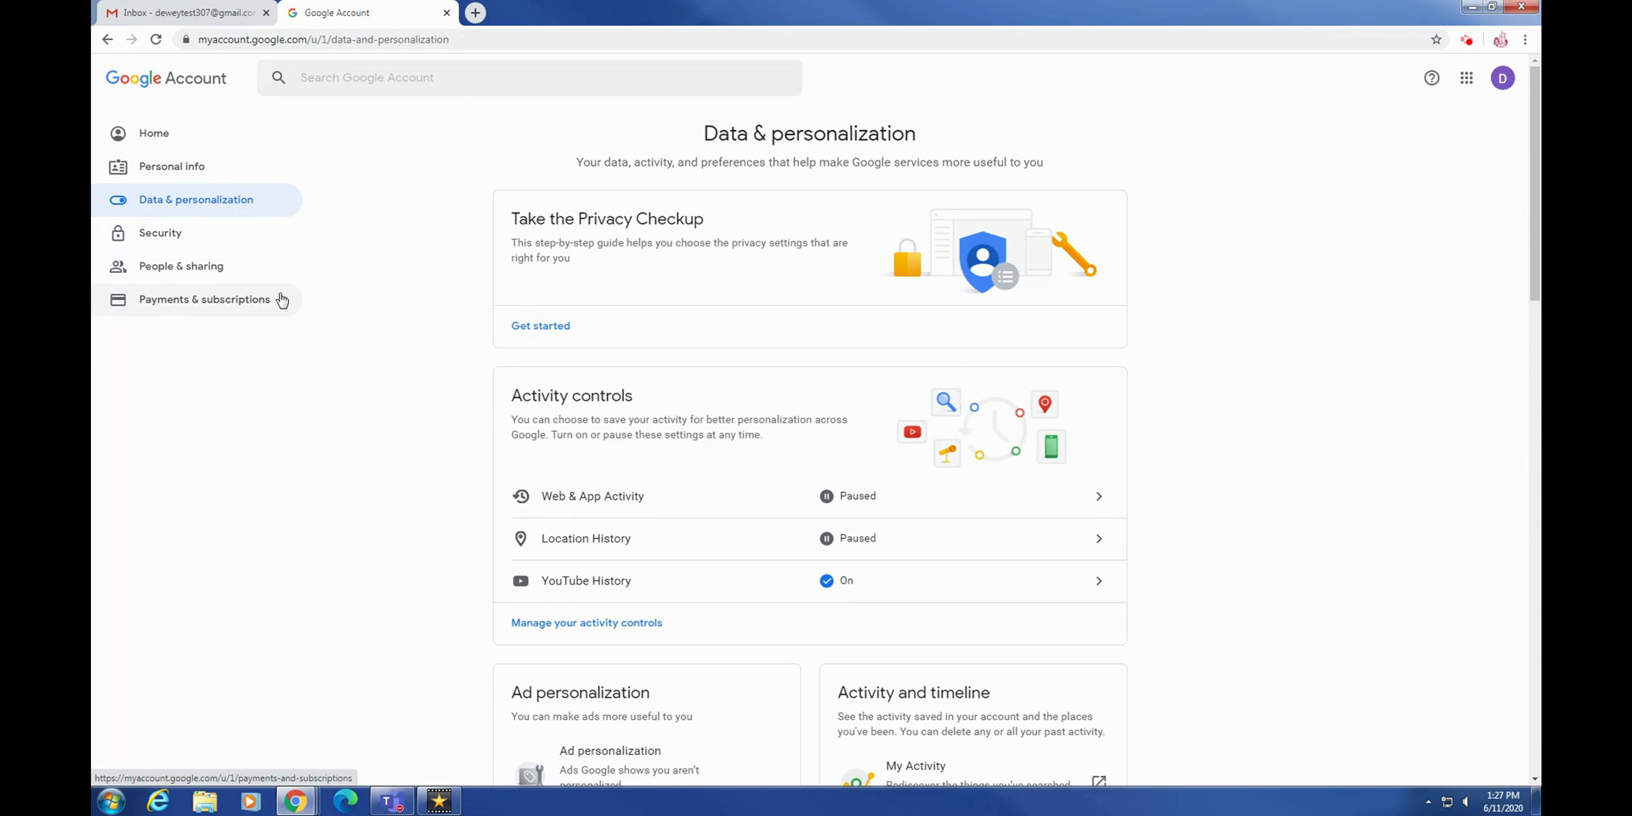
pyautogui.click(212, 173)
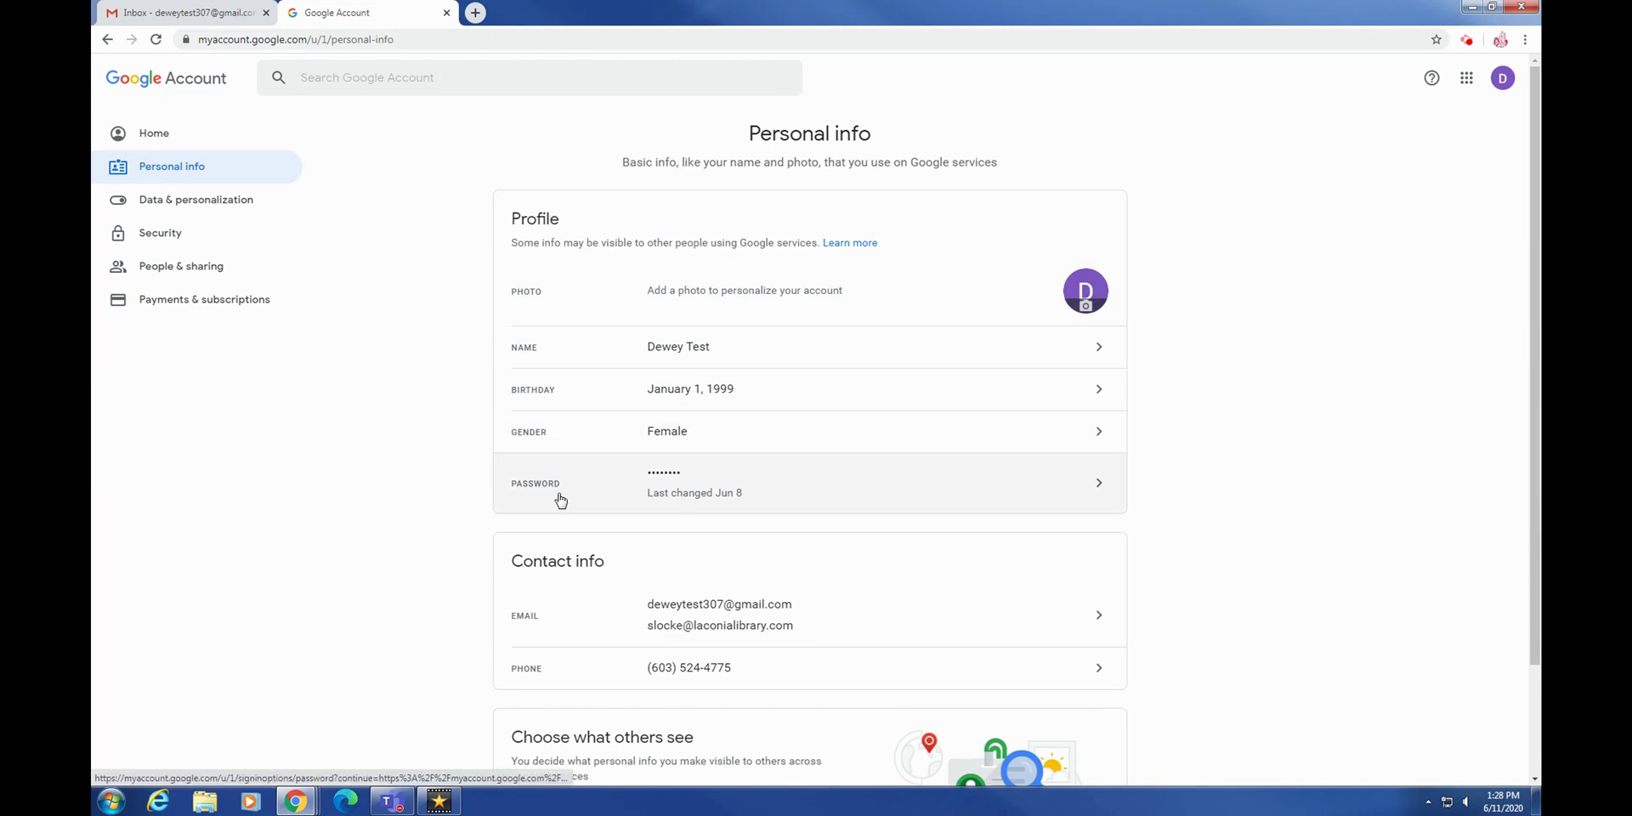
pyautogui.scroll(-1, 1190, 527)
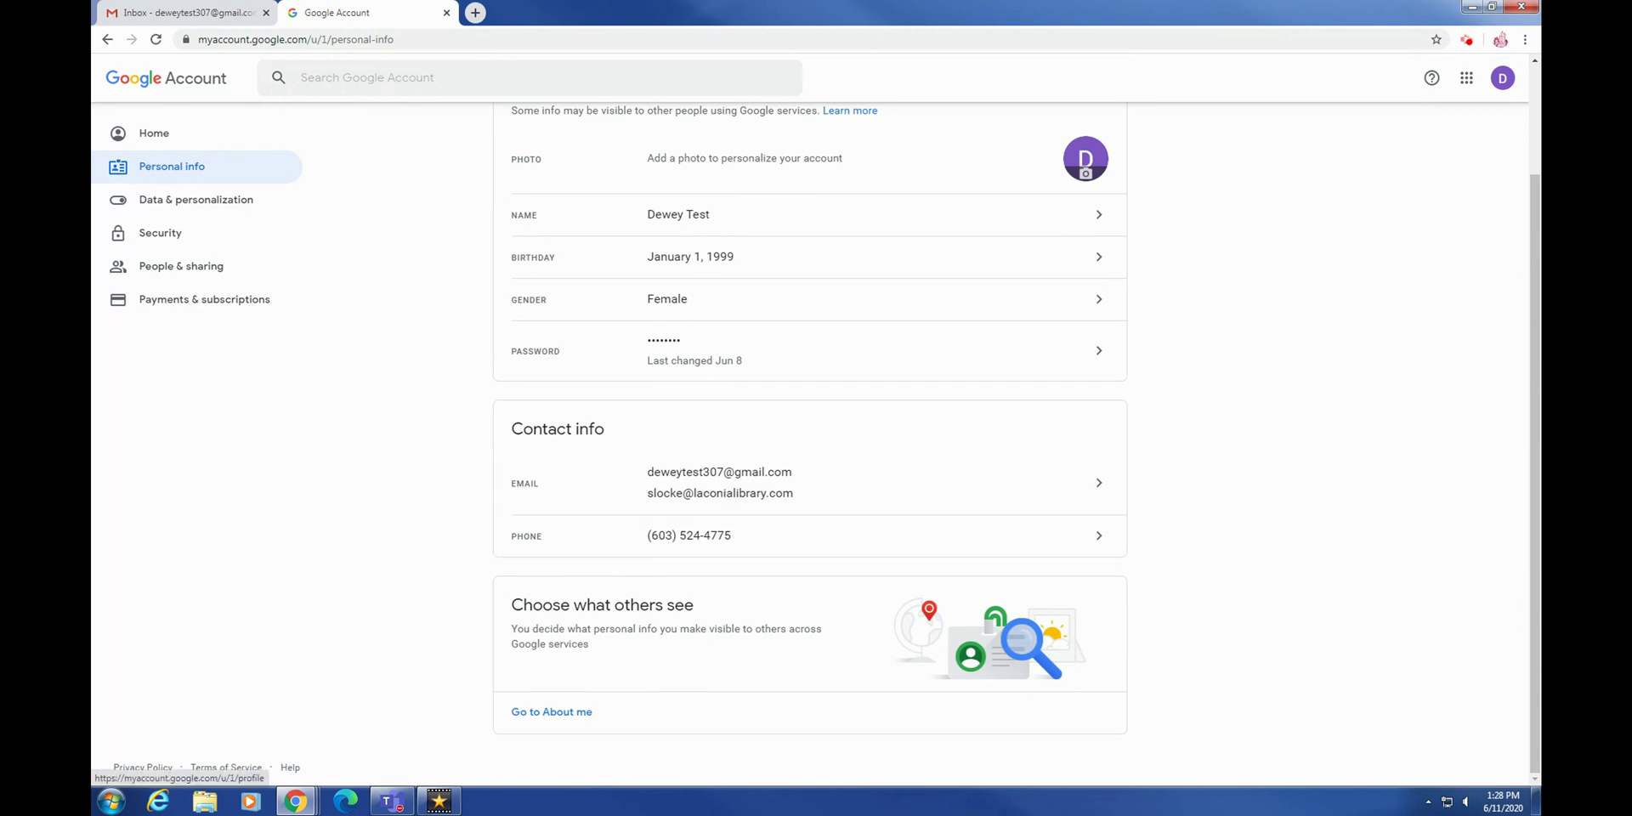
pyautogui.click(561, 714)
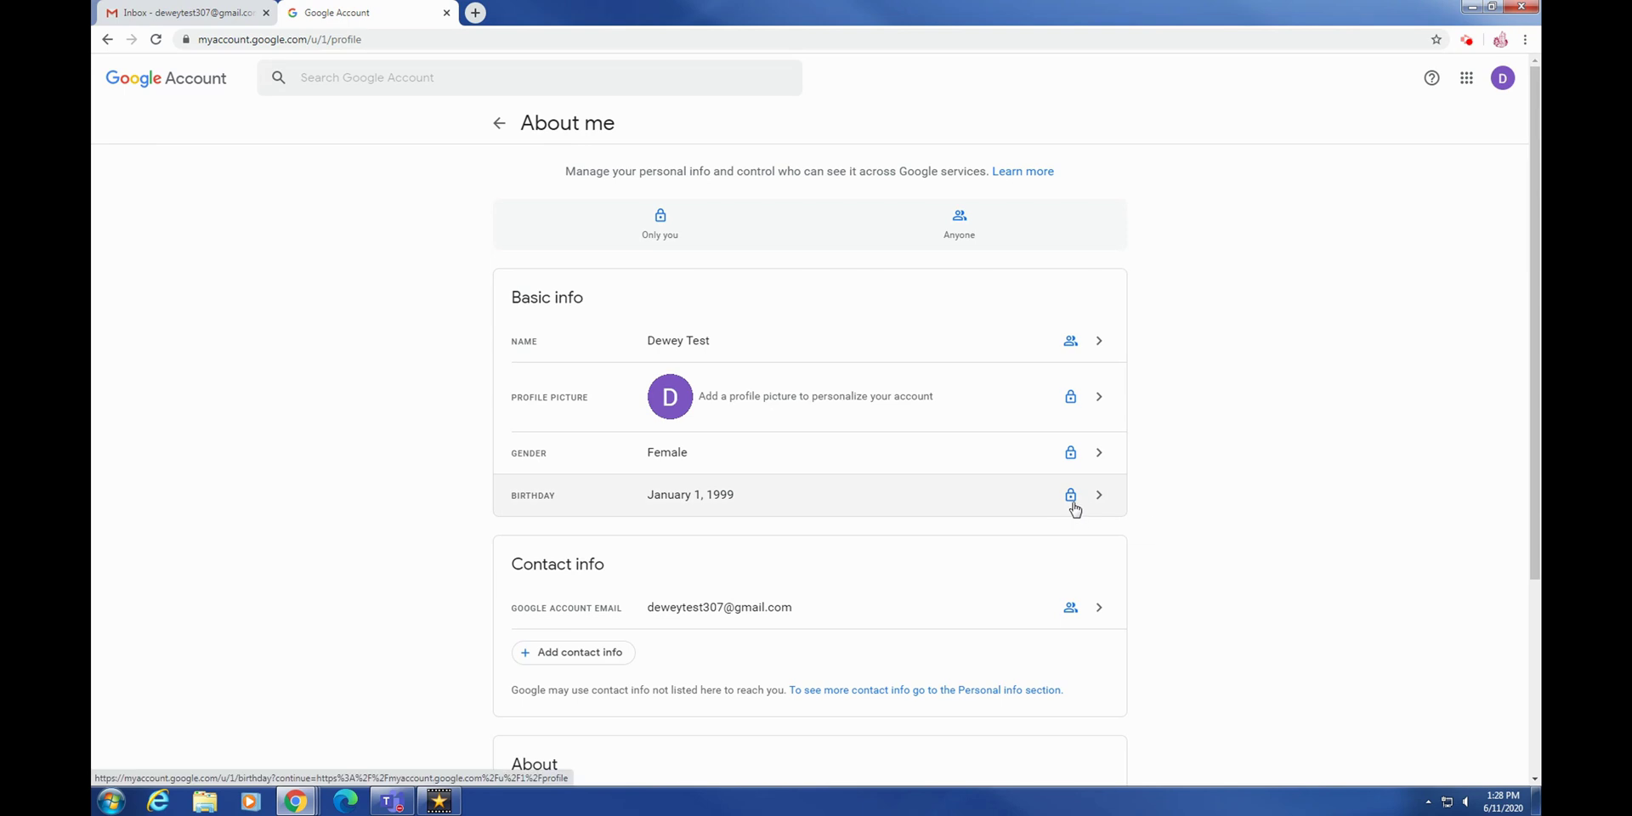
# - Review which About me details are visible to only you or anyone, and open the Gender visibility settings
pyautogui.scroll(-2, 782, 474)
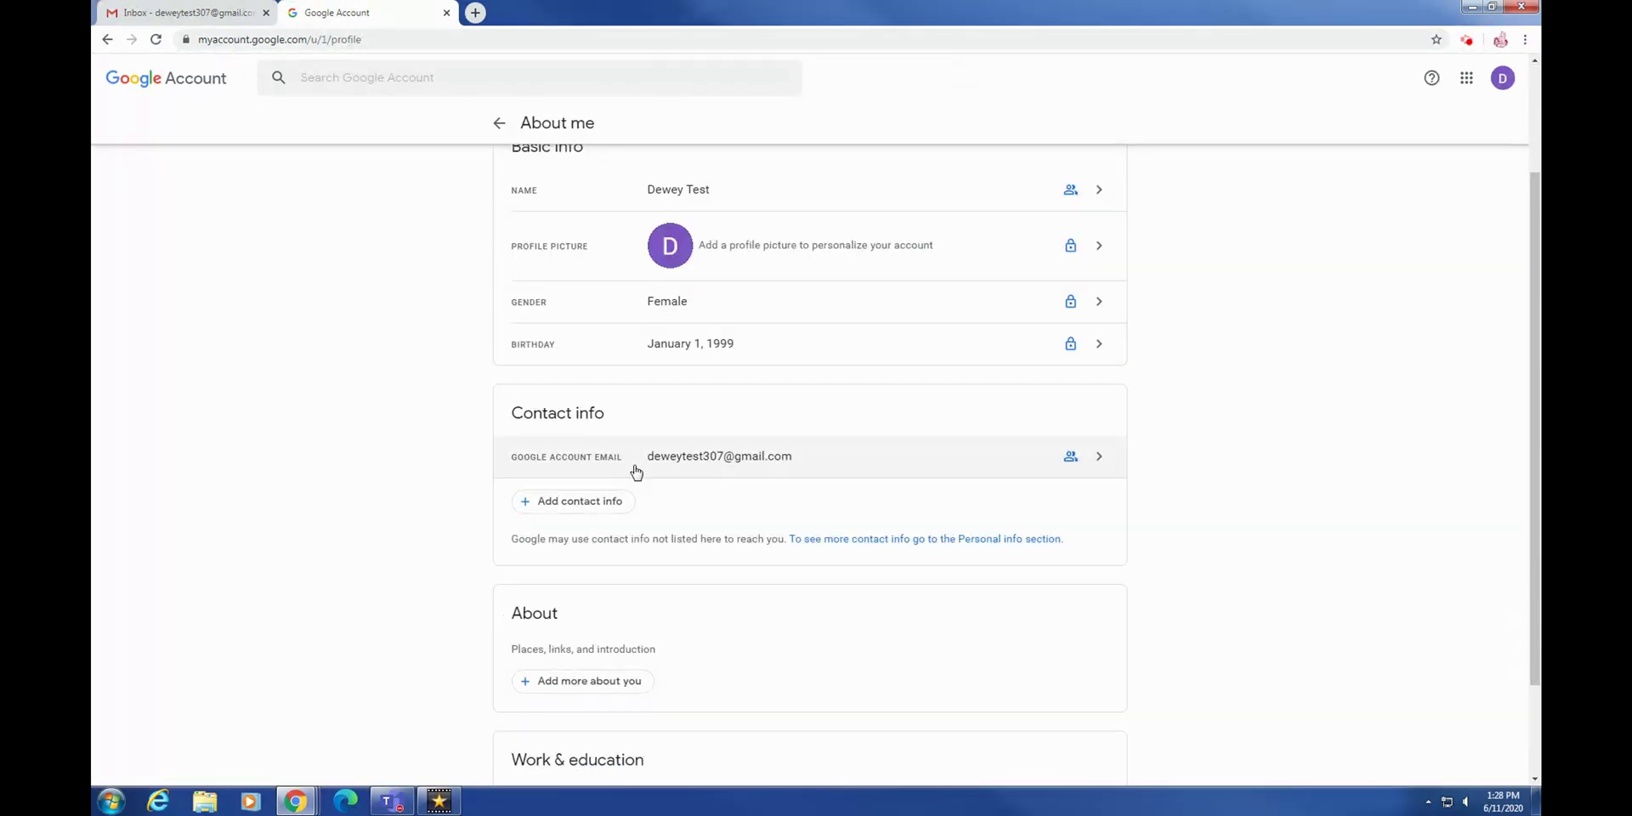
pyautogui.scroll(2, 849, 485)
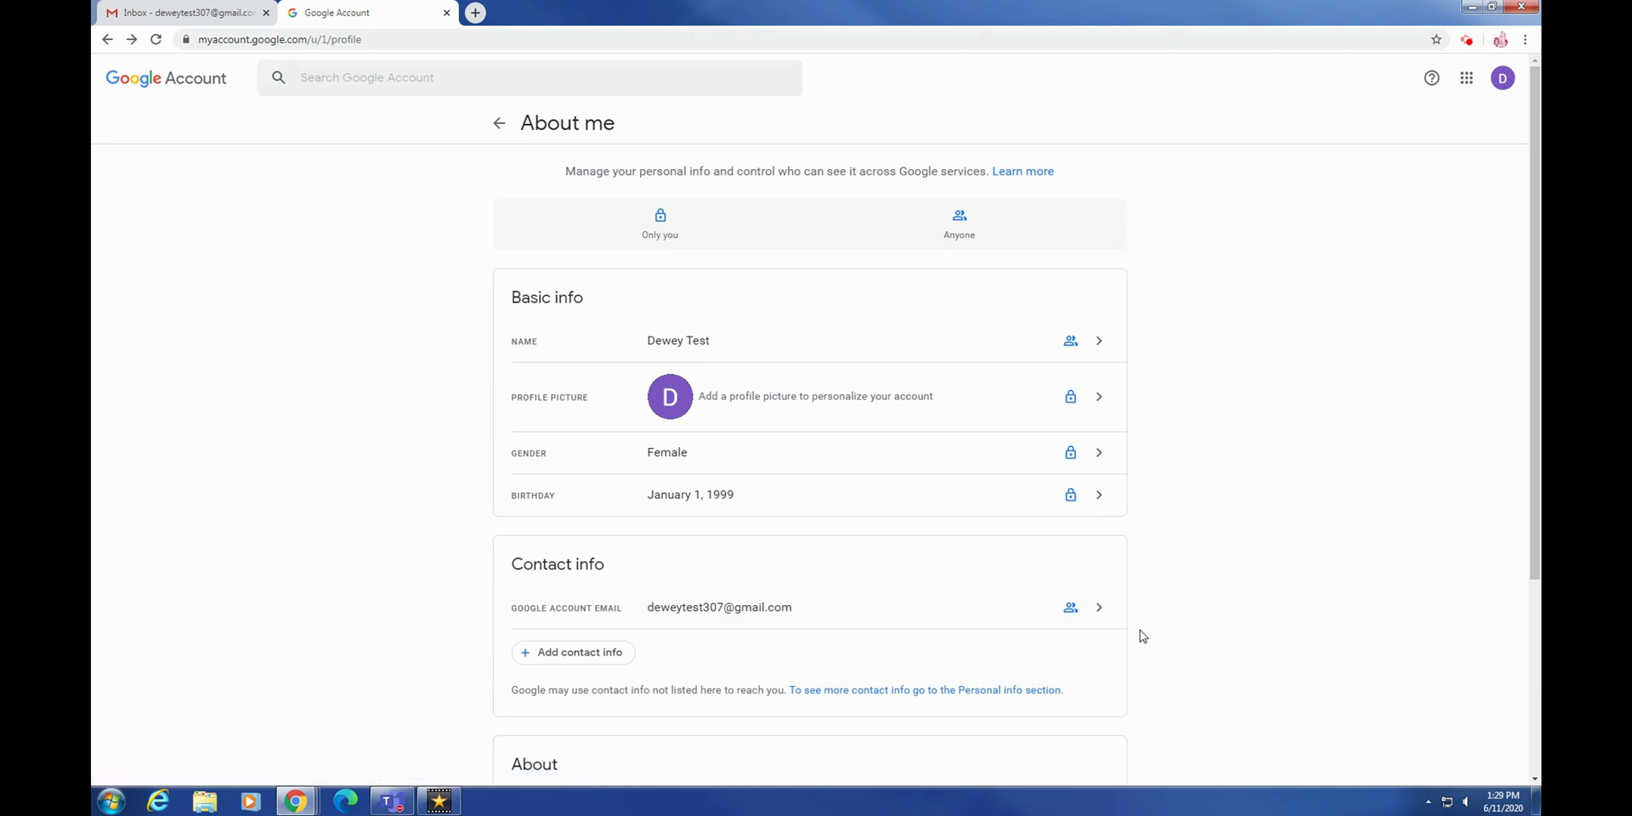
pyautogui.scroll(-3, 996, 537)
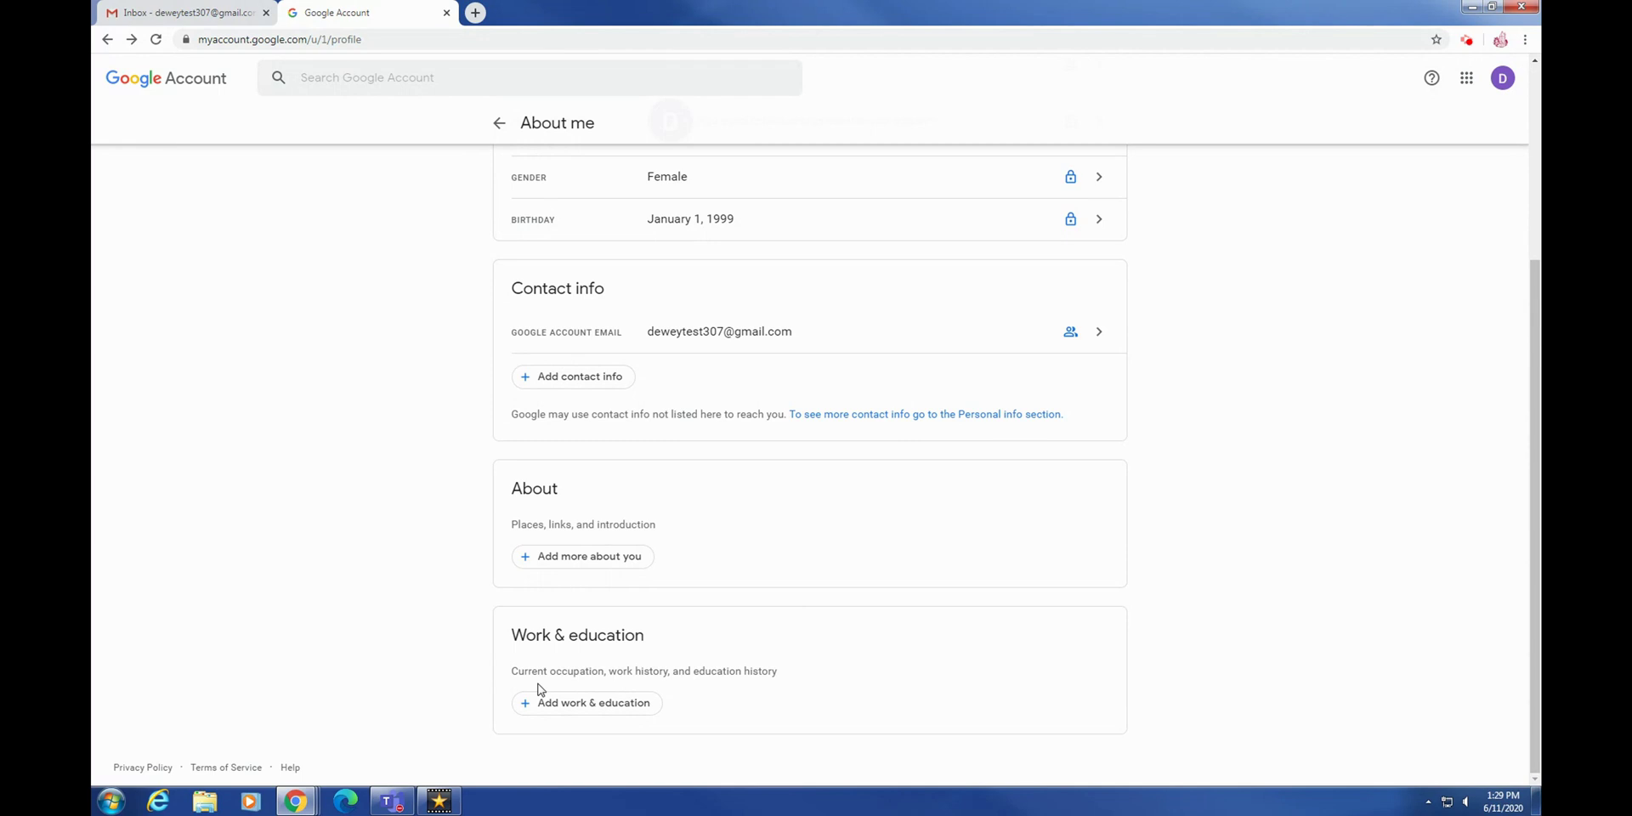
pyautogui.scroll(4, 574, 605)
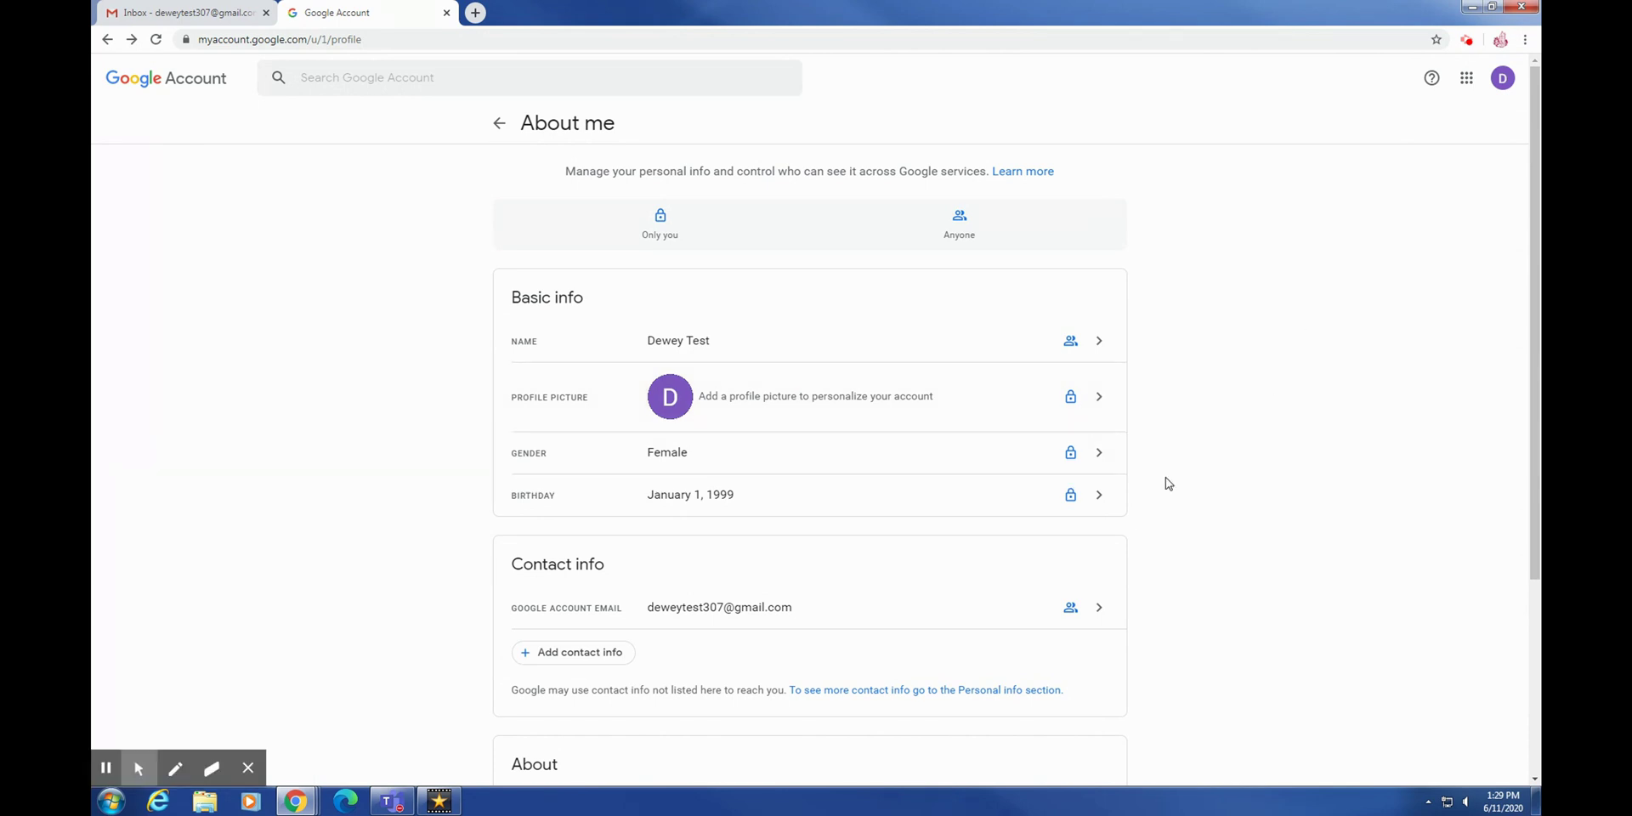
pyautogui.click(1119, 463)
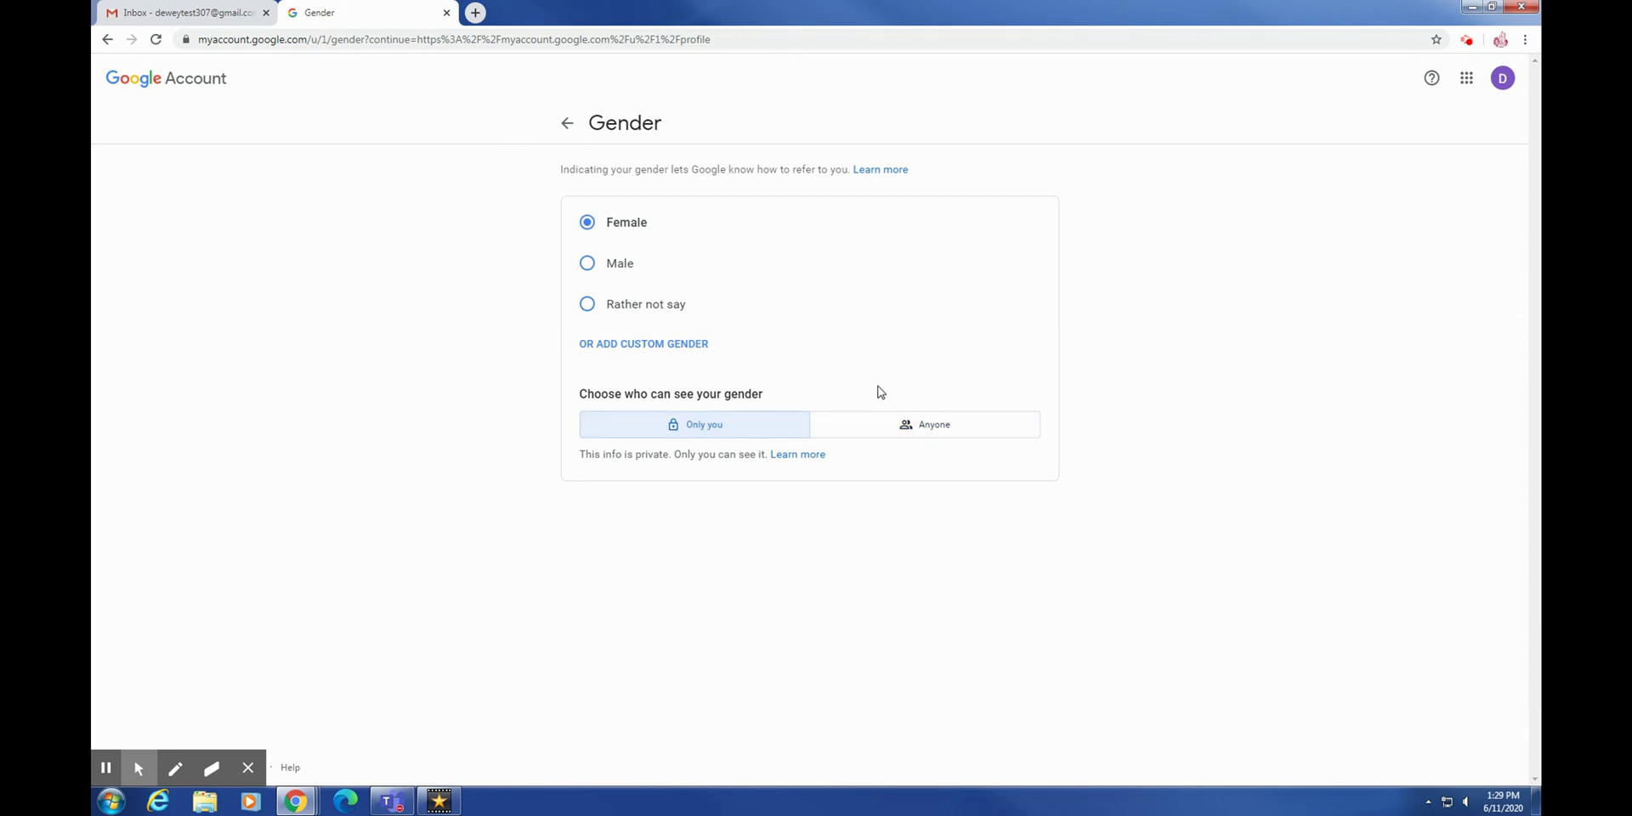
# - Make the gender visible to Anyone, return to About me and leave that page
pyautogui.click(902, 430)
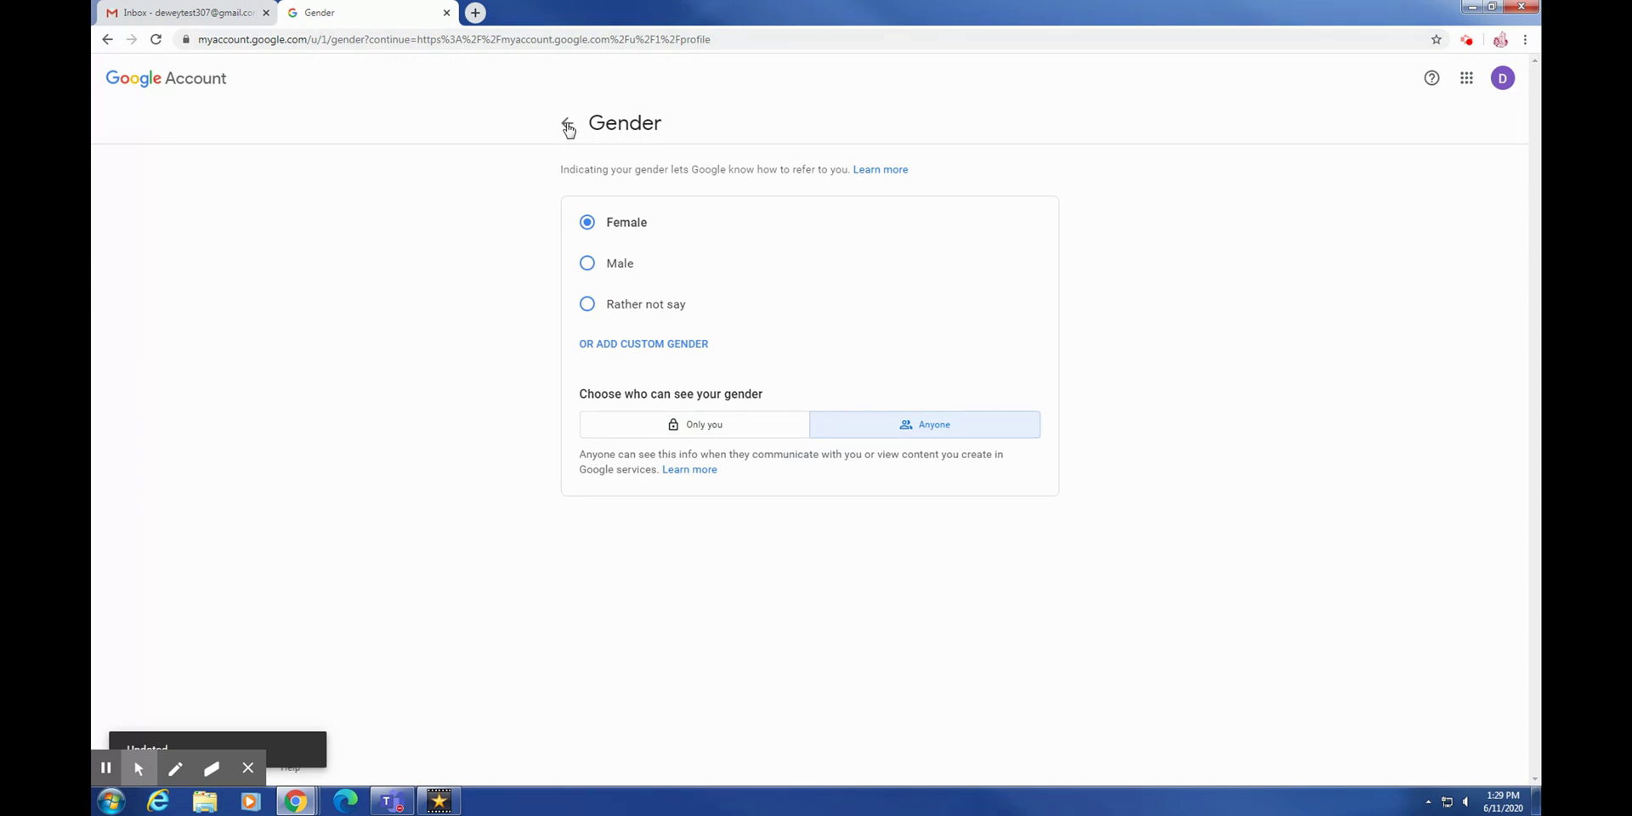
pyautogui.click(567, 125)
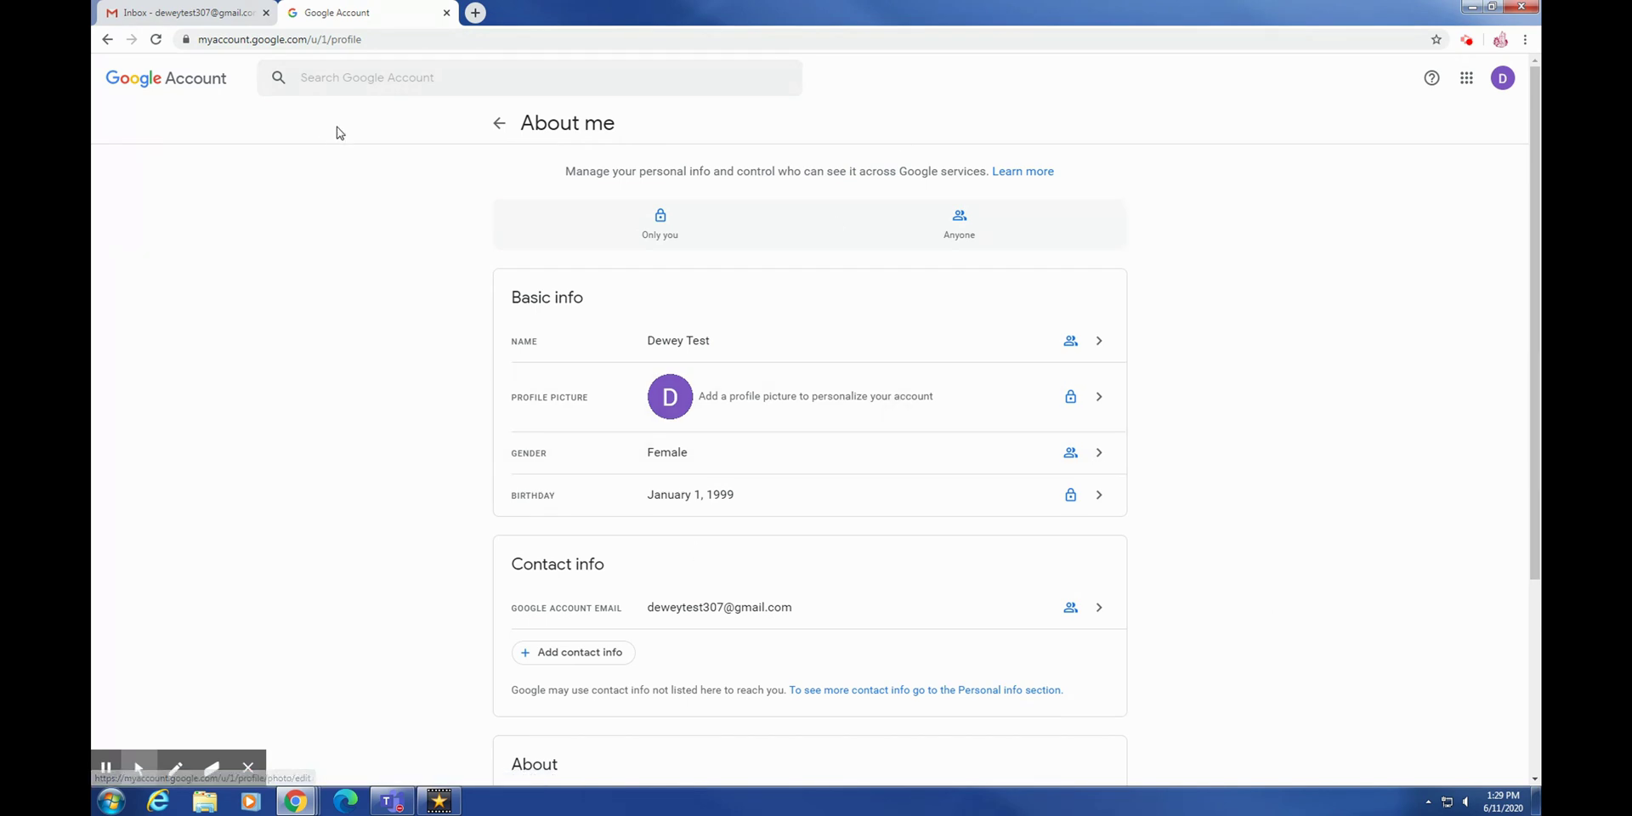
pyautogui.click(499, 124)
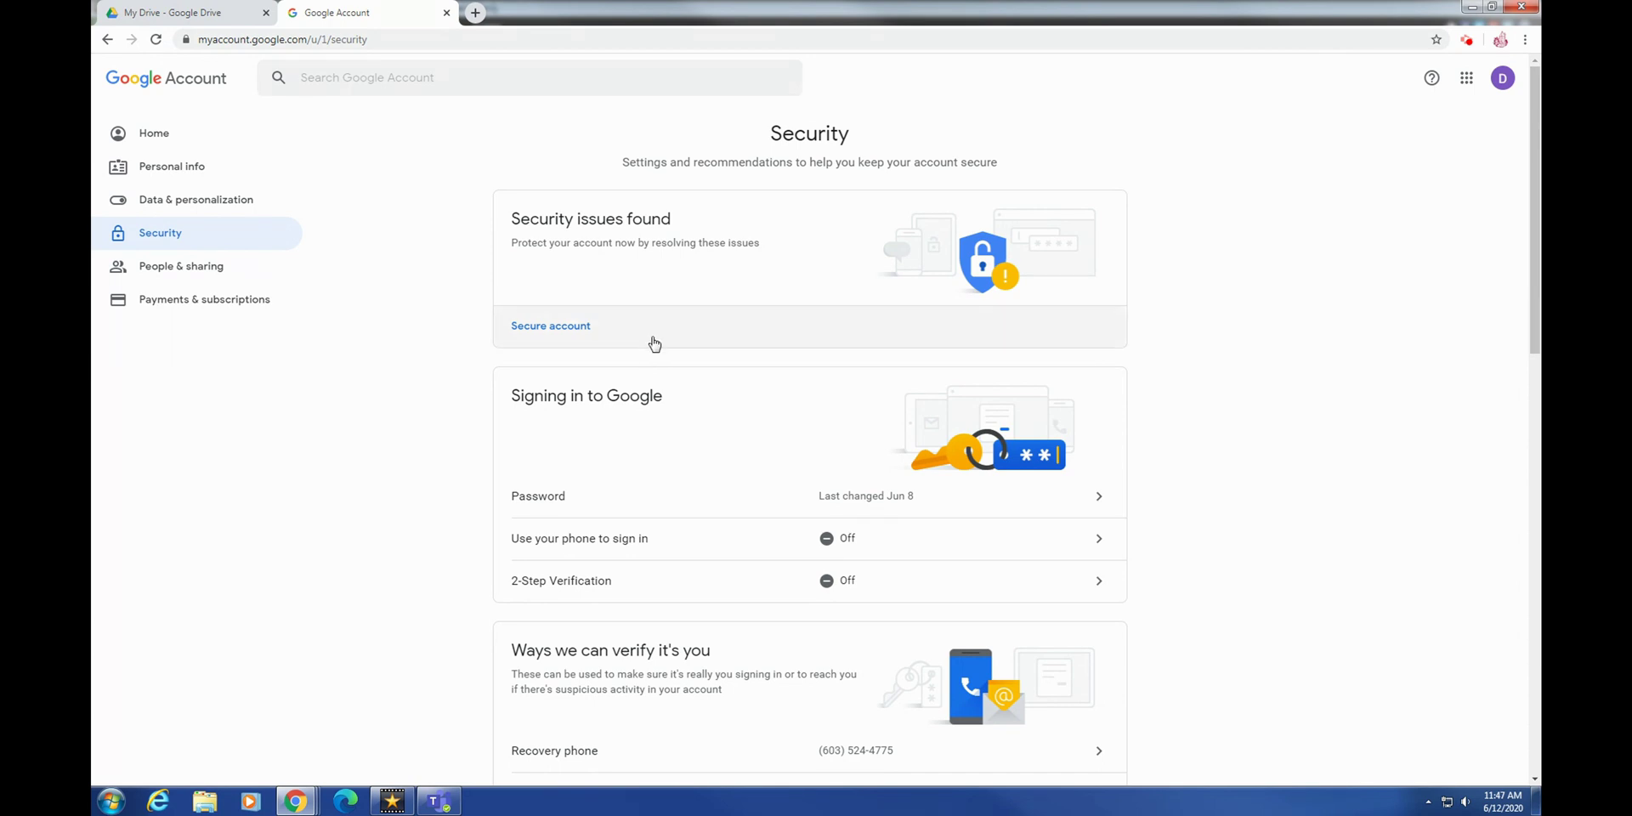
# - Review the phone sign-in and 2-Step Verification pages from the Security settings, returning to Security after each
pyautogui.scroll(-2, 652, 339)
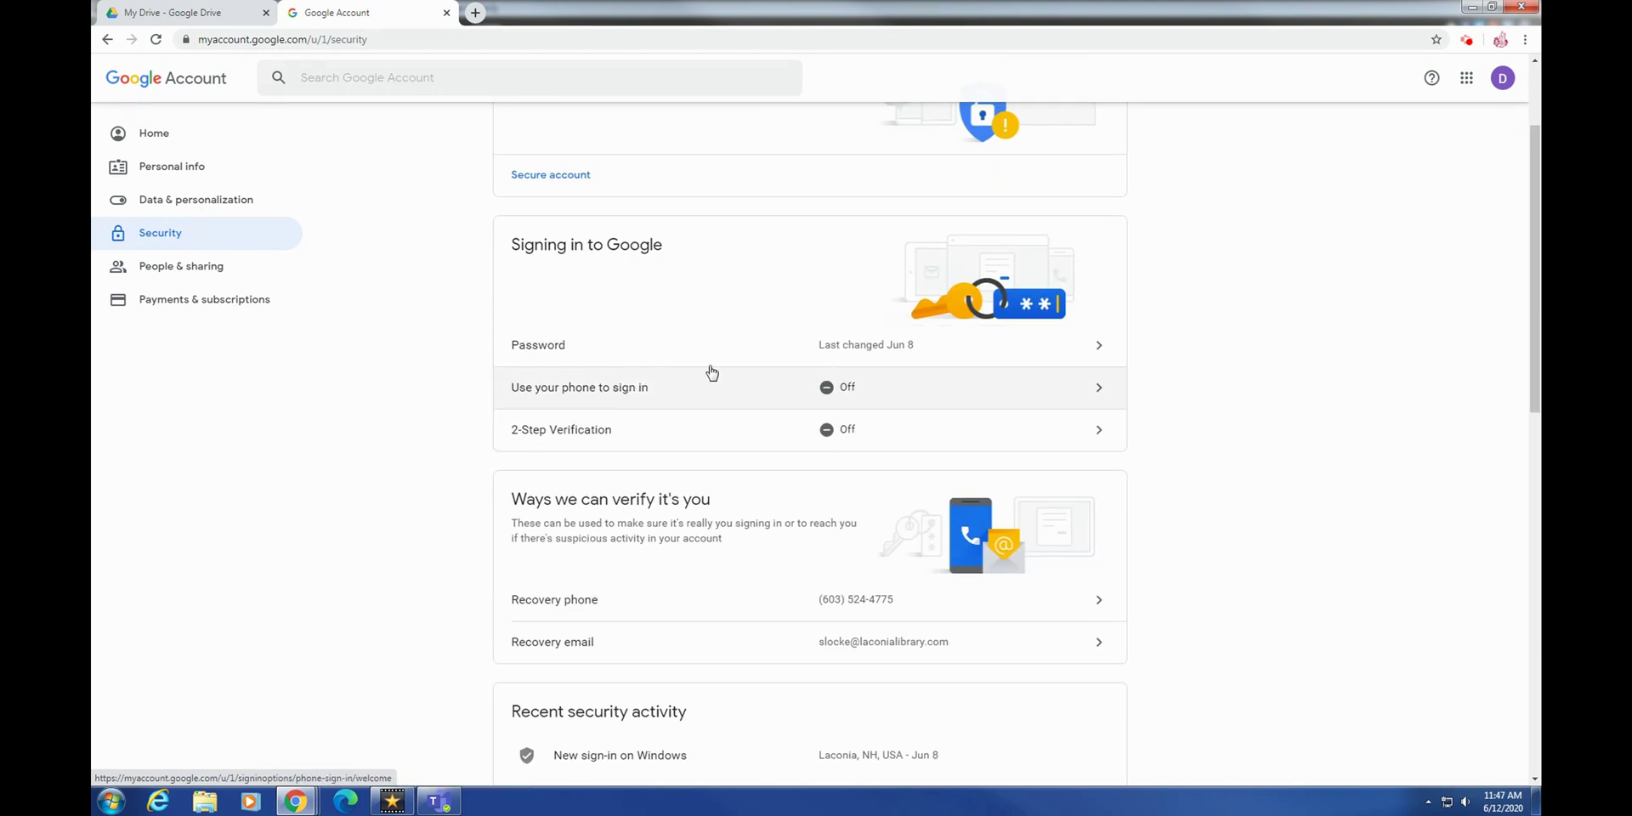
pyautogui.click(747, 393)
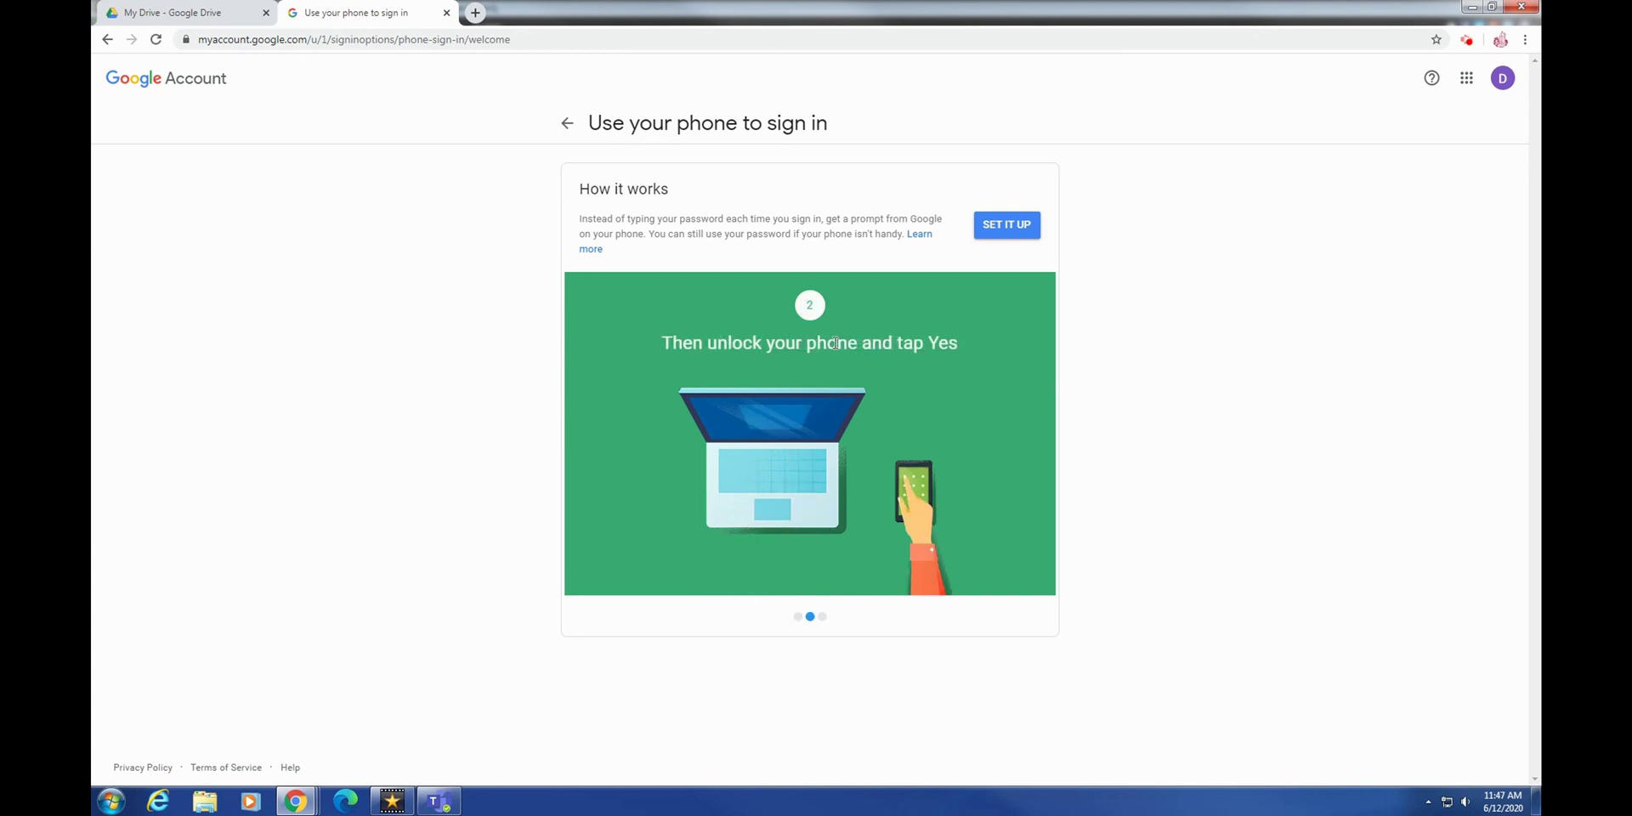
pyautogui.click(570, 127)
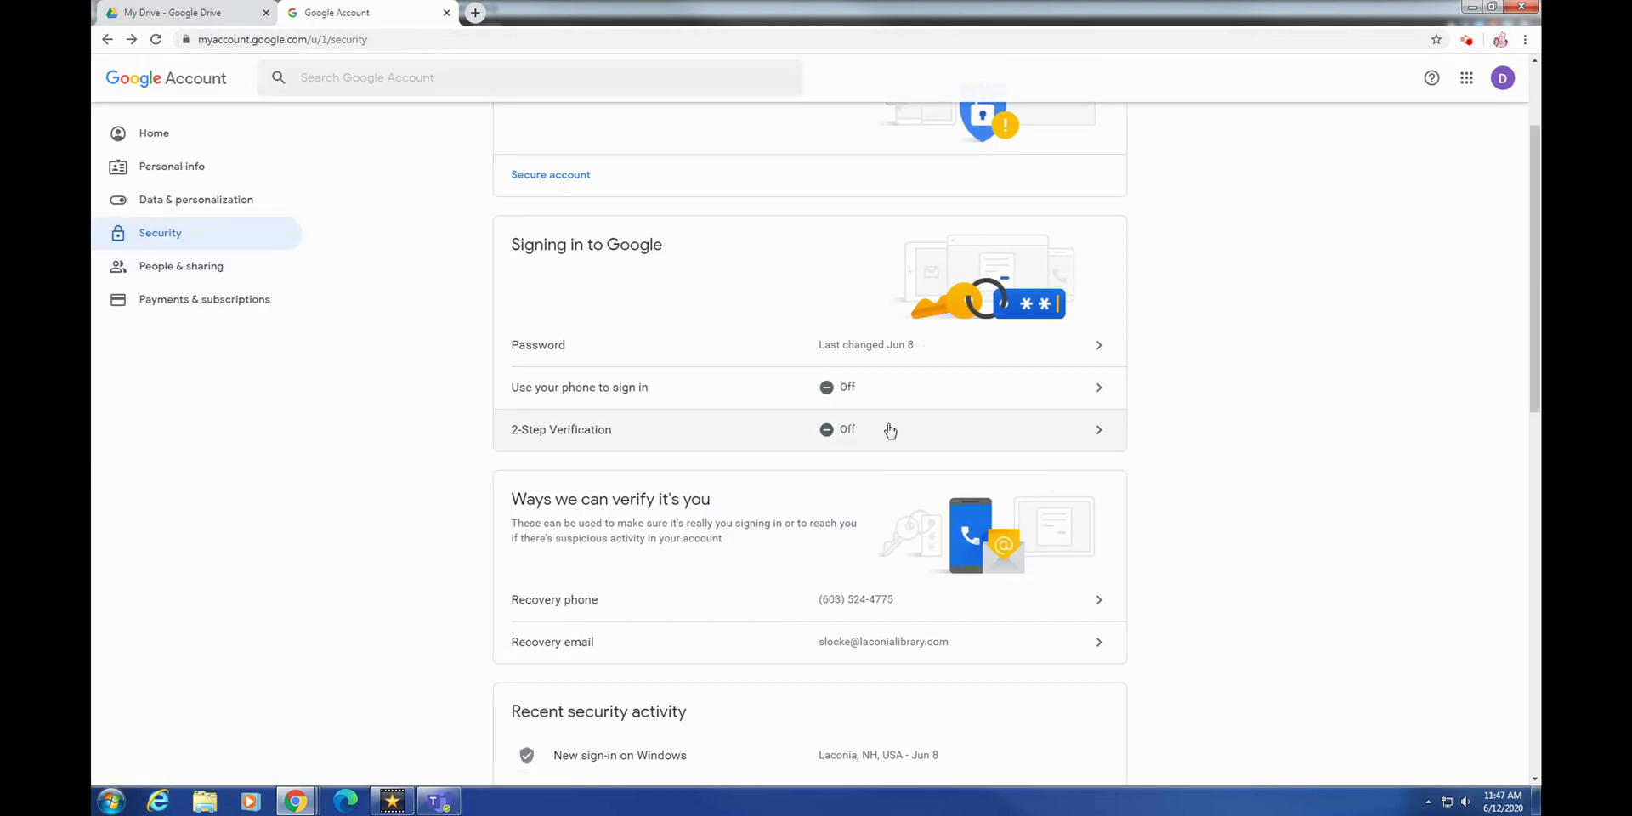
pyautogui.click(561, 432)
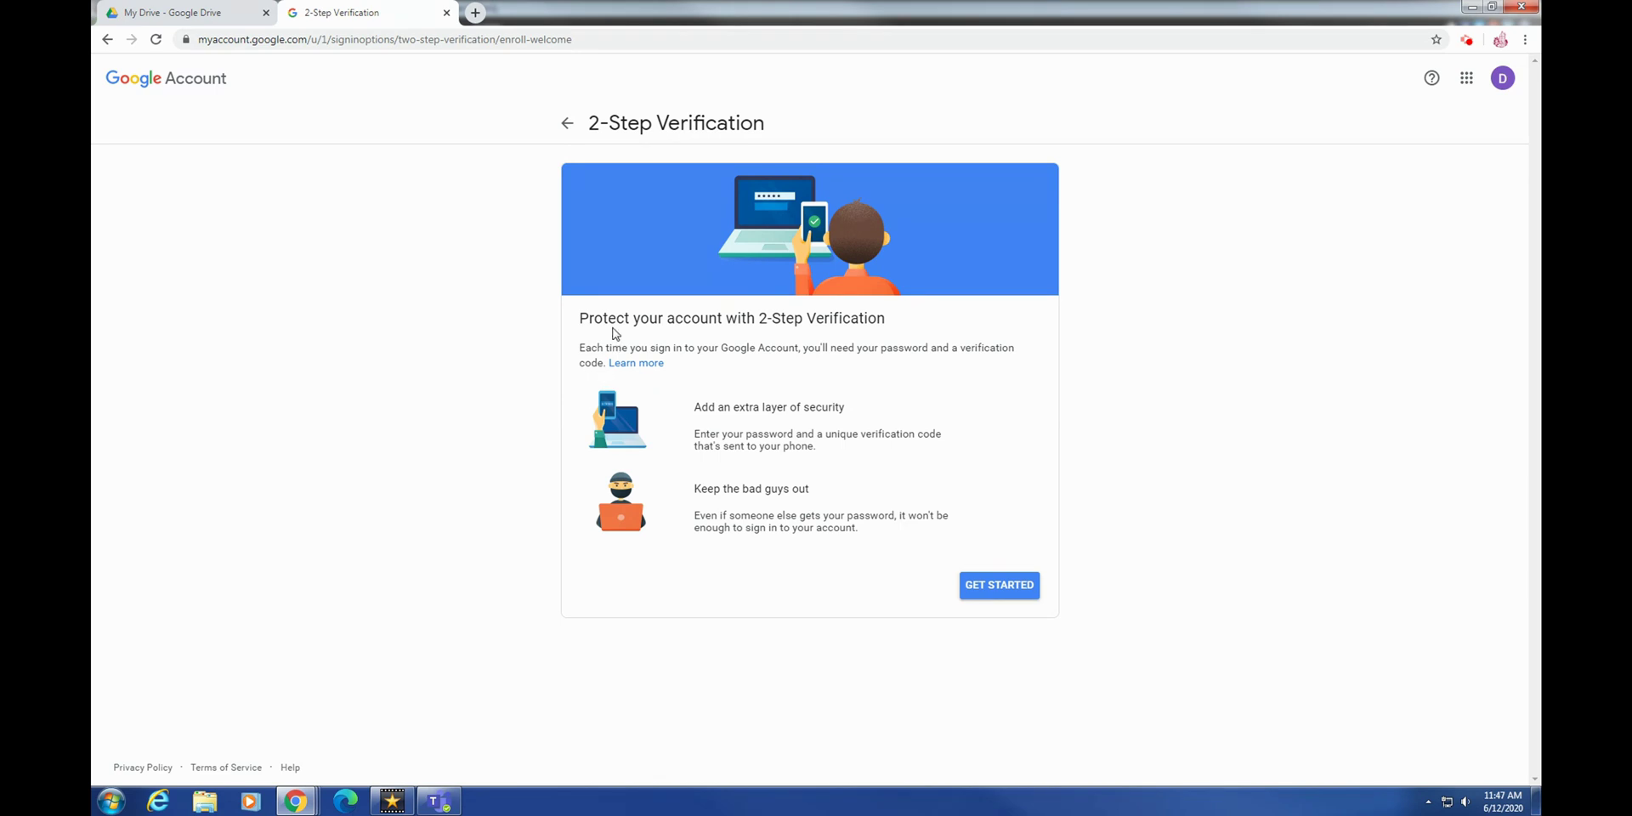
pyautogui.click(569, 127)
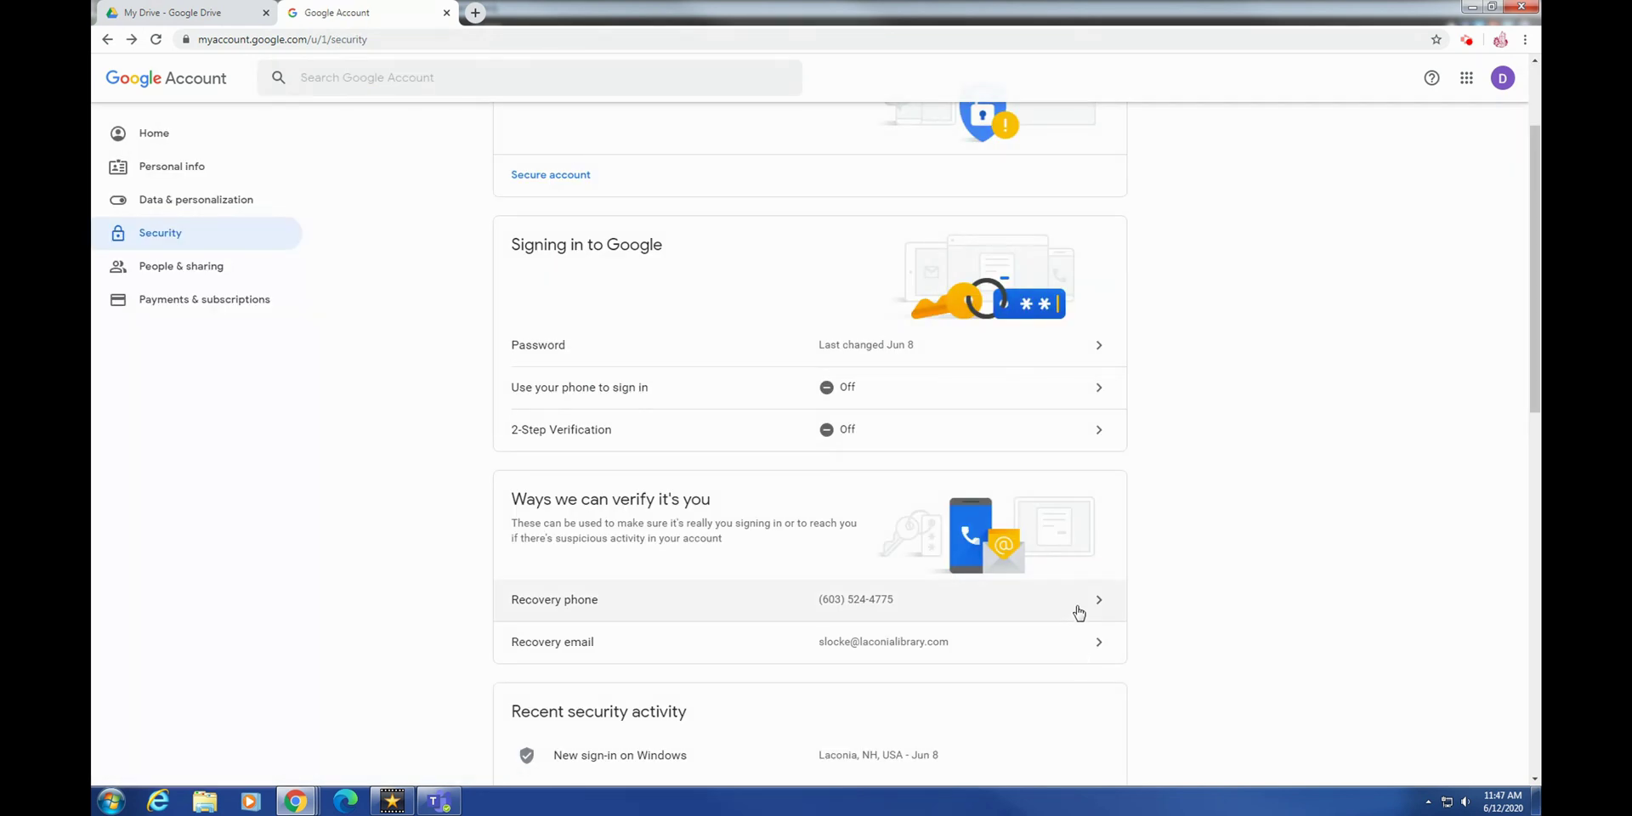
# - Review recent security activity, signed-in devices, Google apps with account access, less secure app access and sign-in to other sites
pyautogui.scroll(-3, 561, 399)
pyautogui.scroll(-3, 674, 433)
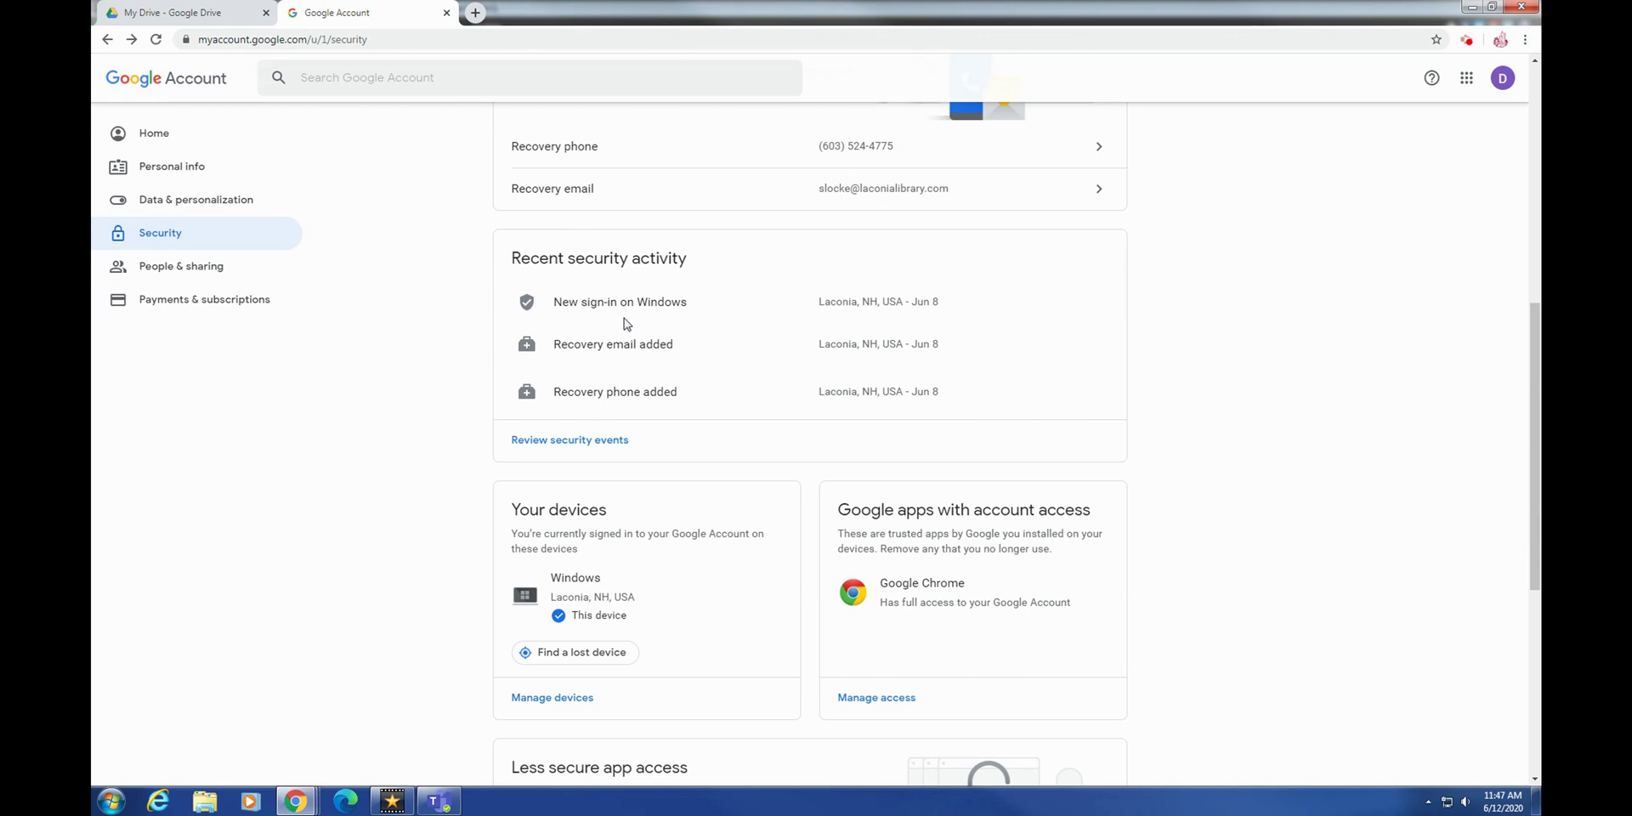
pyautogui.scroll(-2, 624, 323)
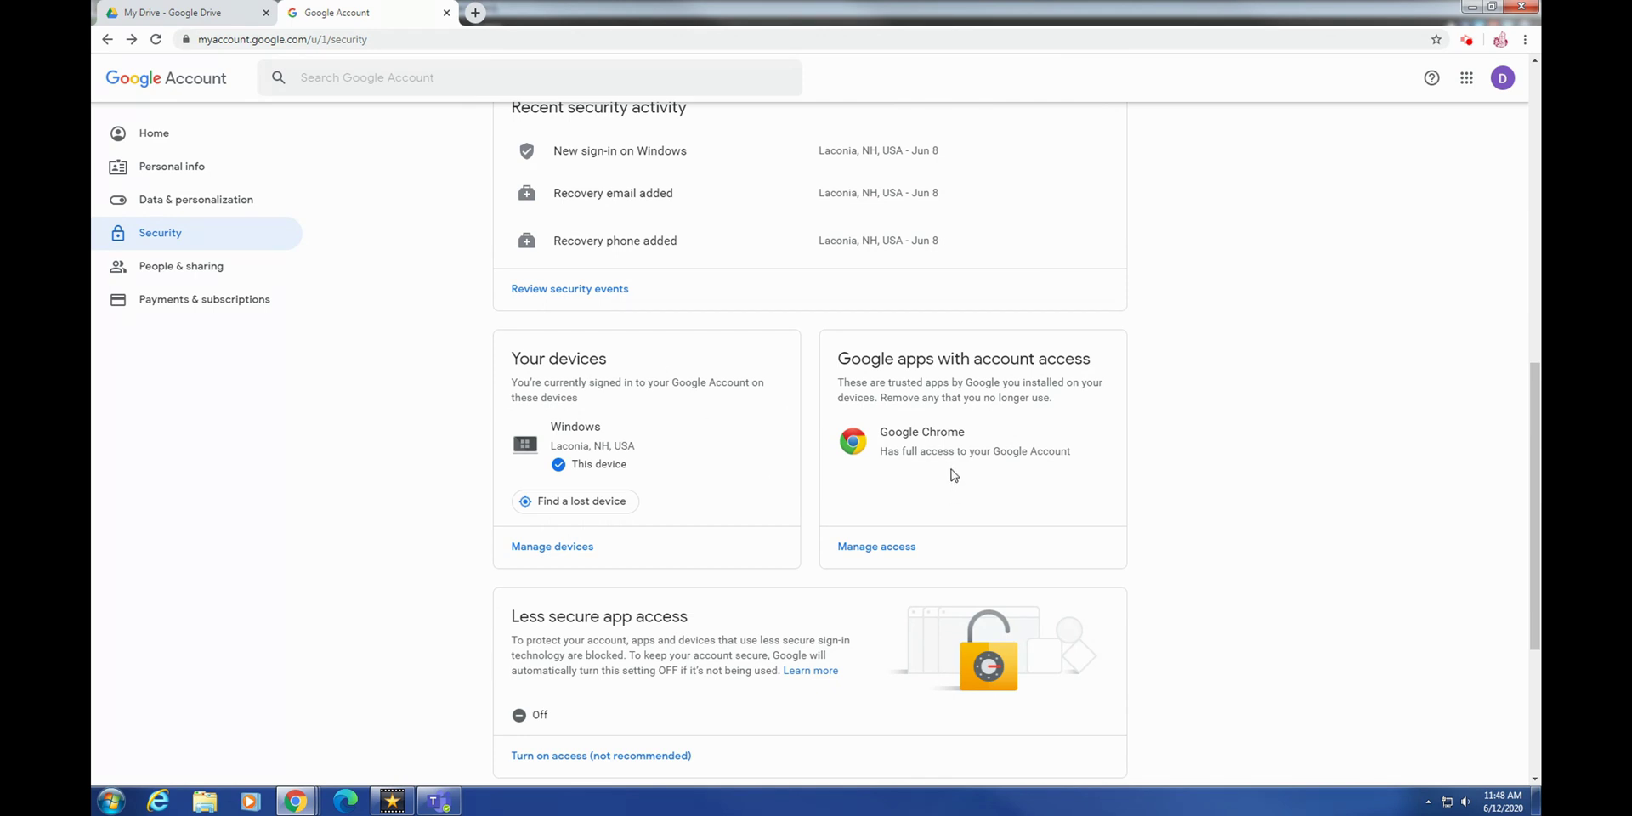
pyautogui.scroll(-1, 939, 408)
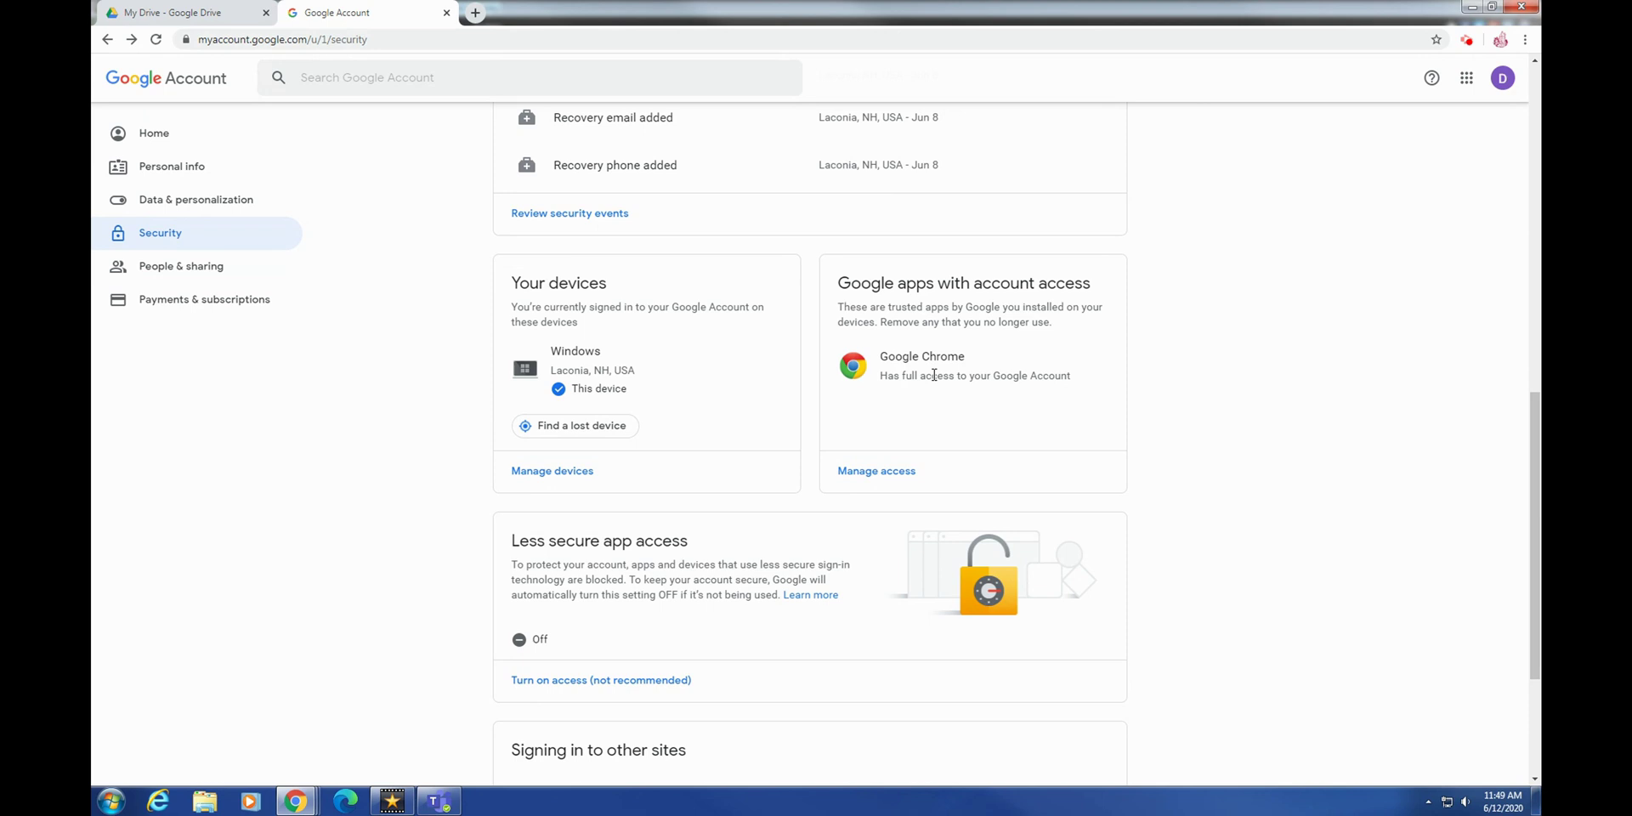
pyautogui.scroll(-3, 934, 375)
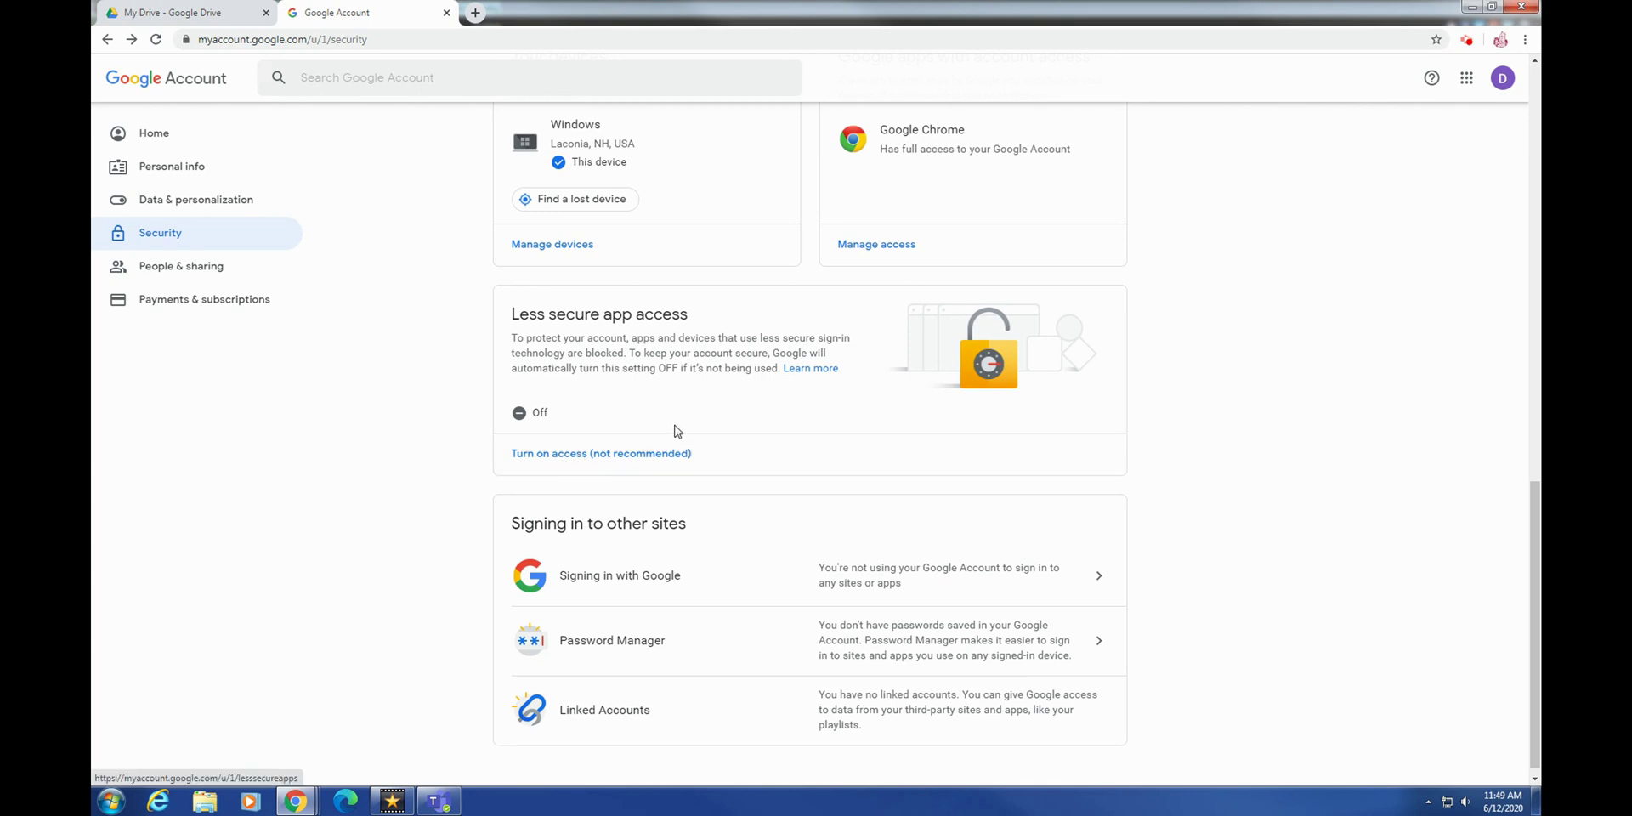
pyautogui.scroll(-1, 916, 480)
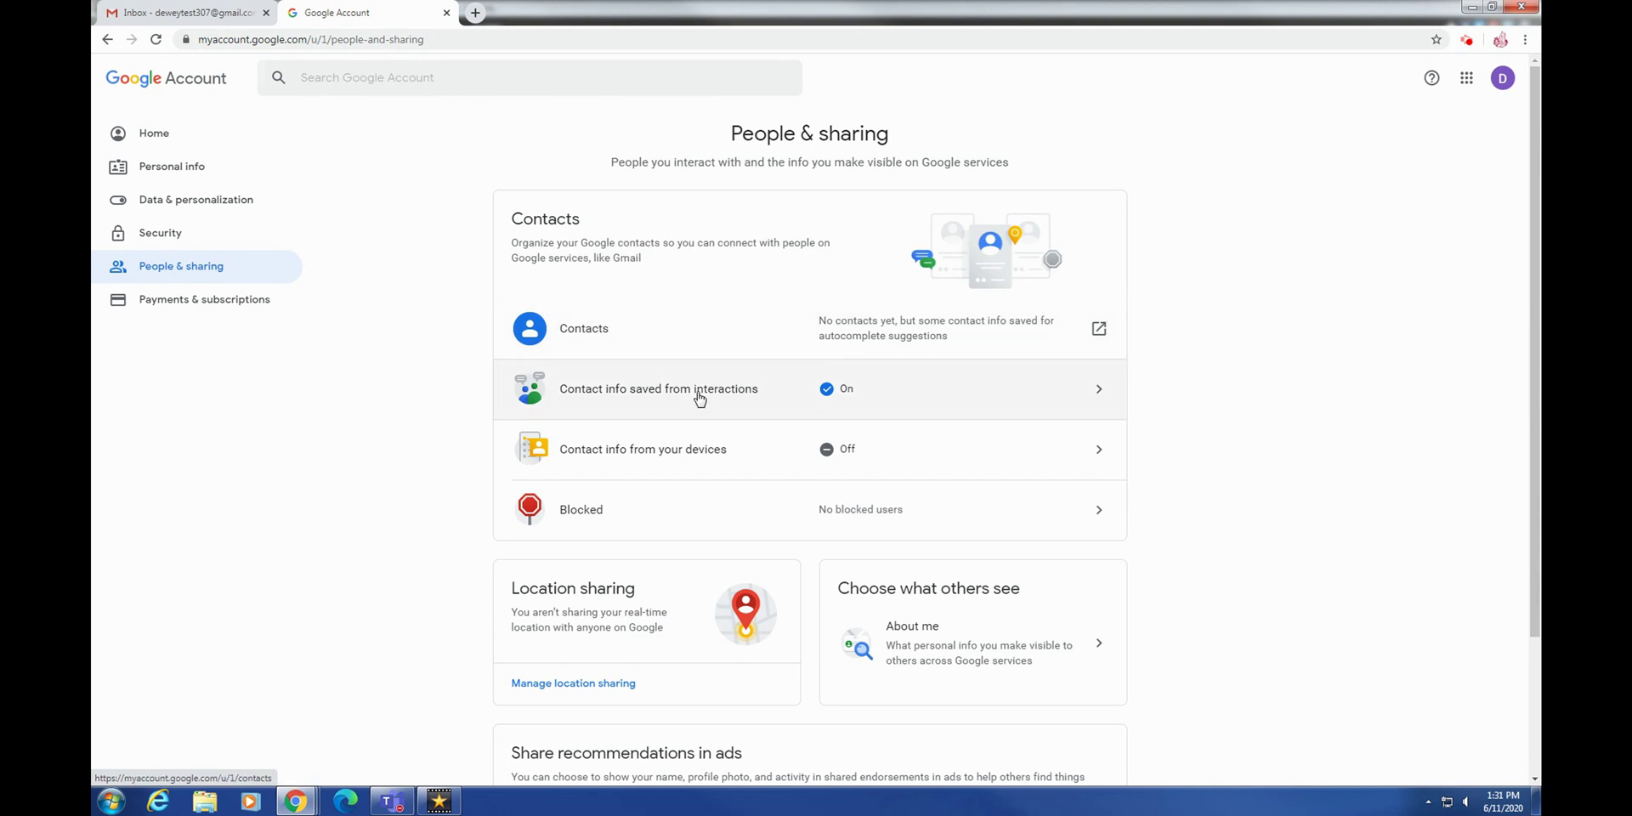
# - Check the setting for saving contact info from interactions, then examine the location sharing and ad recommendation options under People & sharing
pyautogui.click(772, 434)
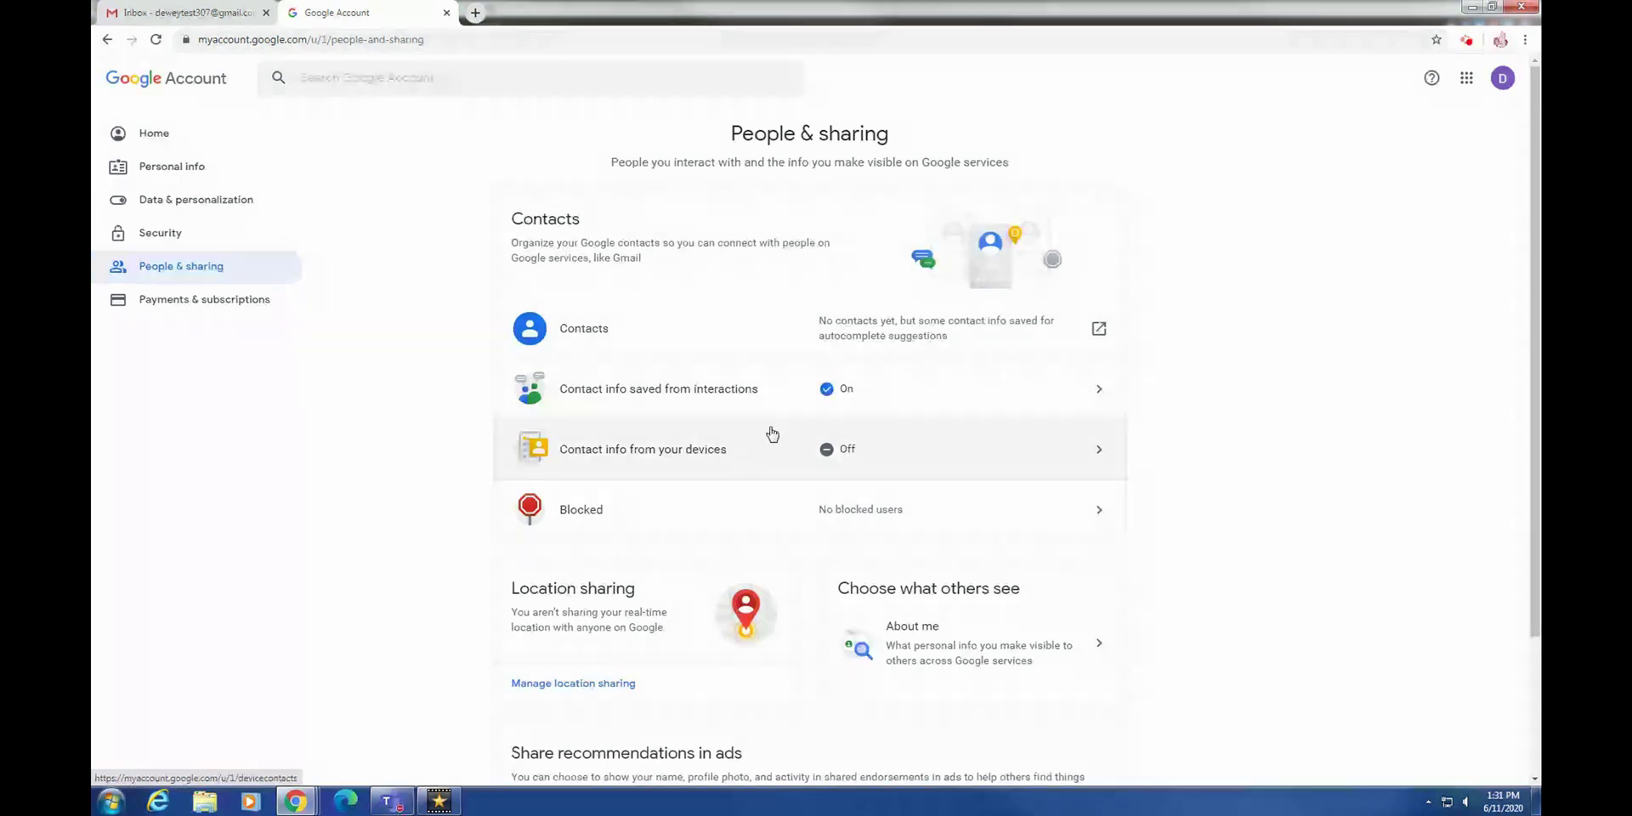
pyautogui.click(677, 396)
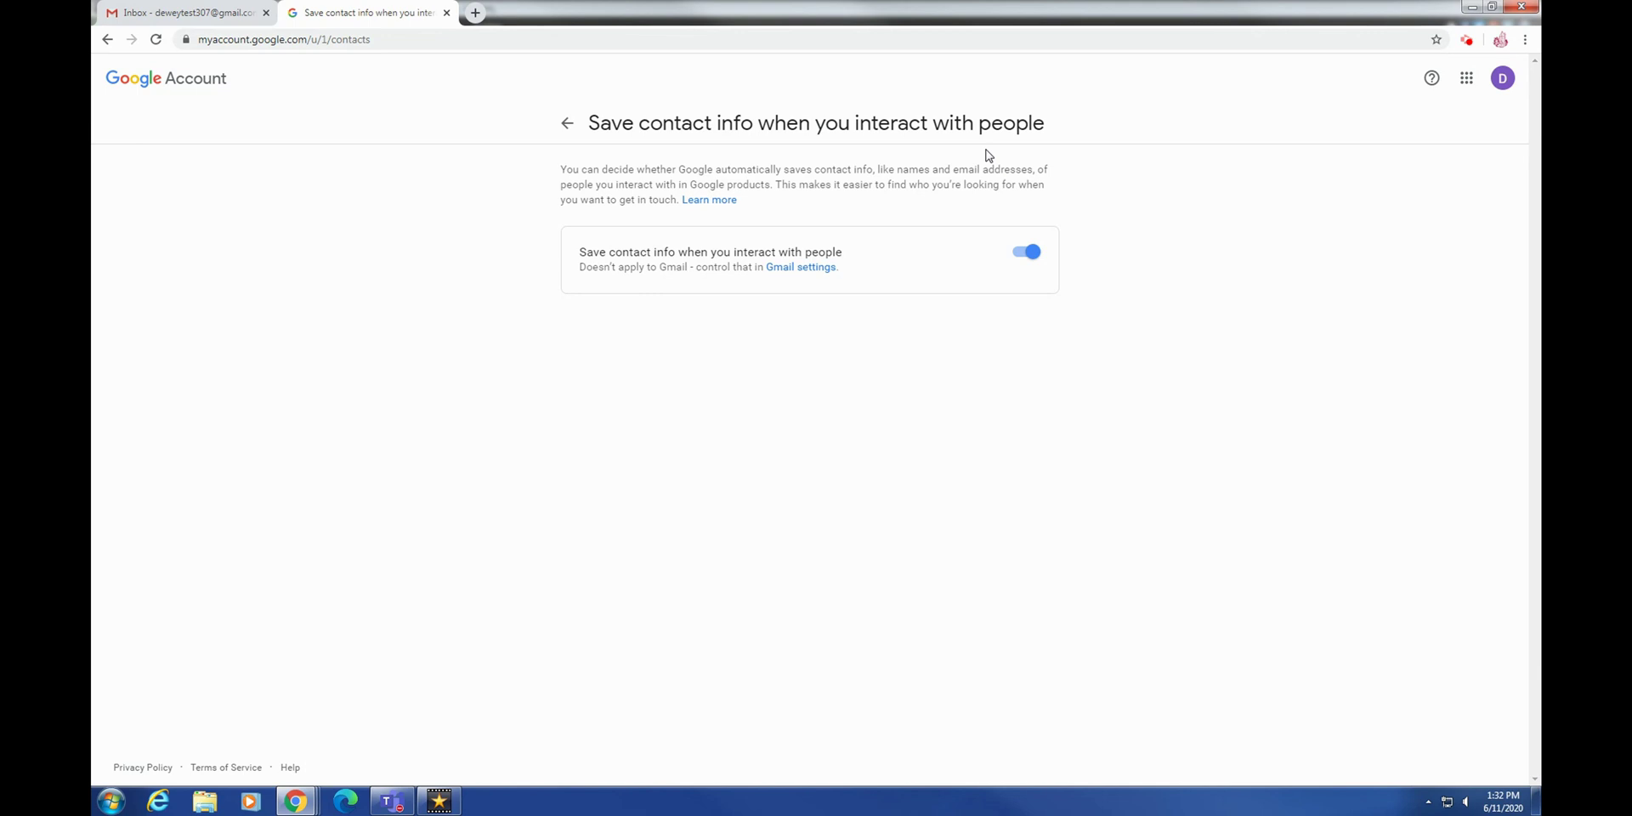
pyautogui.click(567, 123)
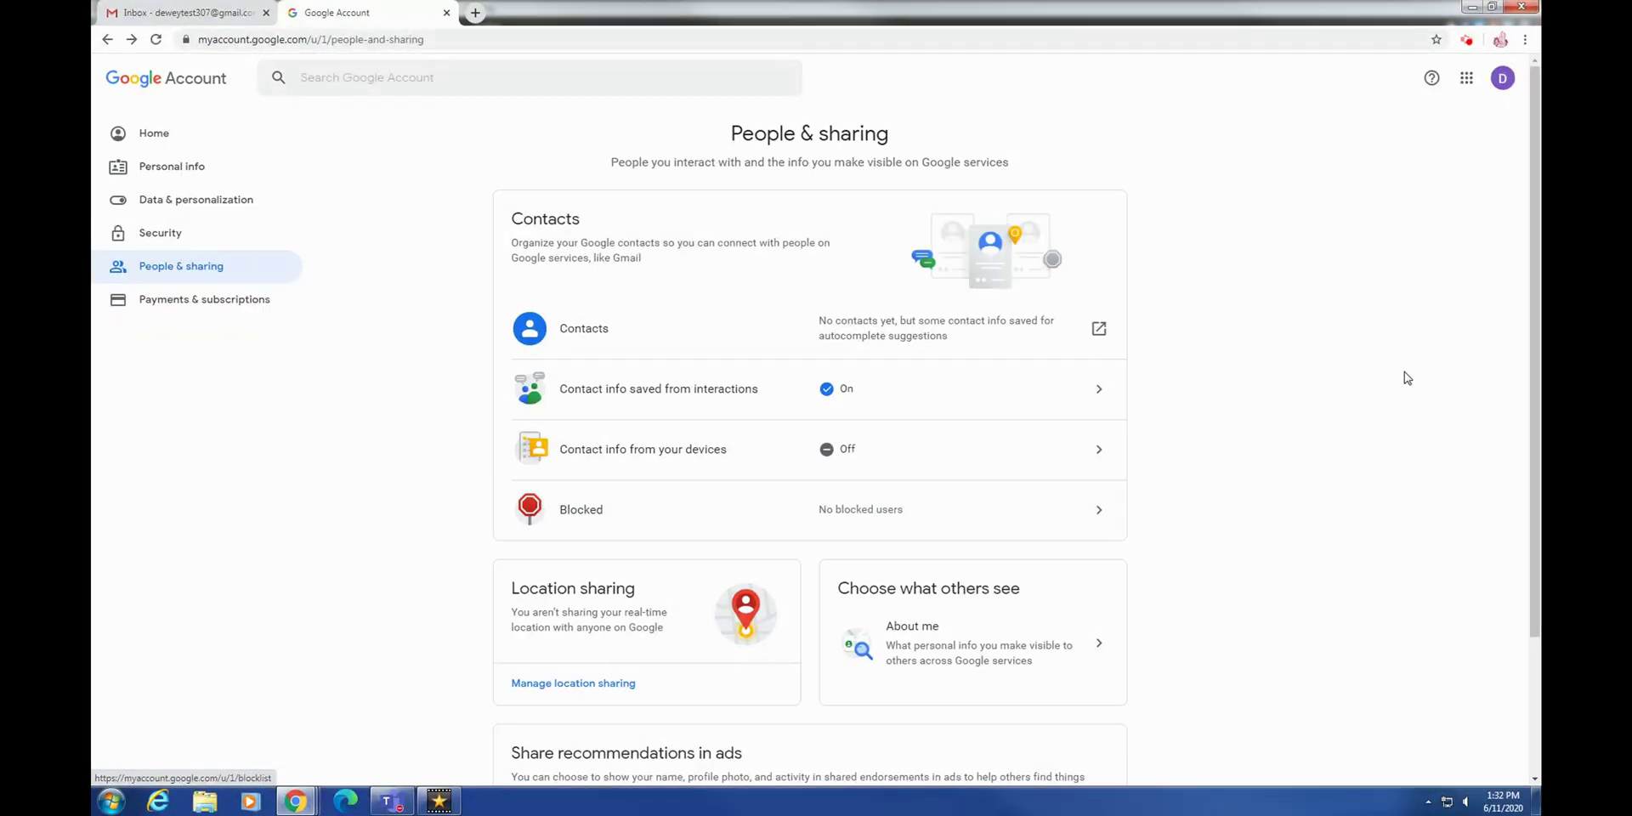
pyautogui.scroll(-2, 697, 516)
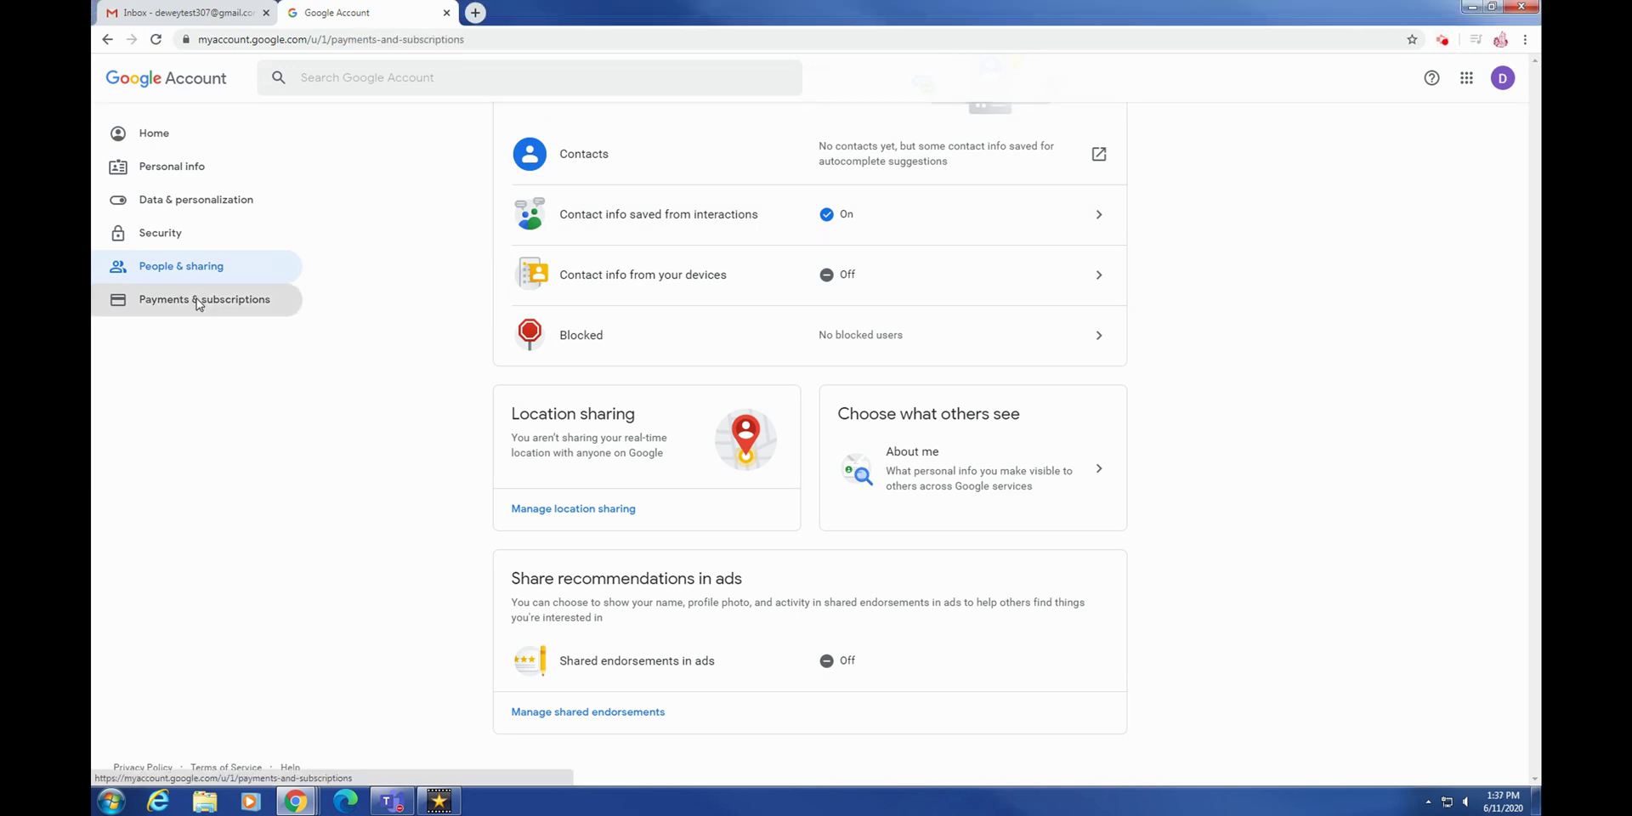
# - Open Payments & subscriptions and review the payment methods, purchases, subscriptions and reservations sections
pyautogui.click(198, 302)
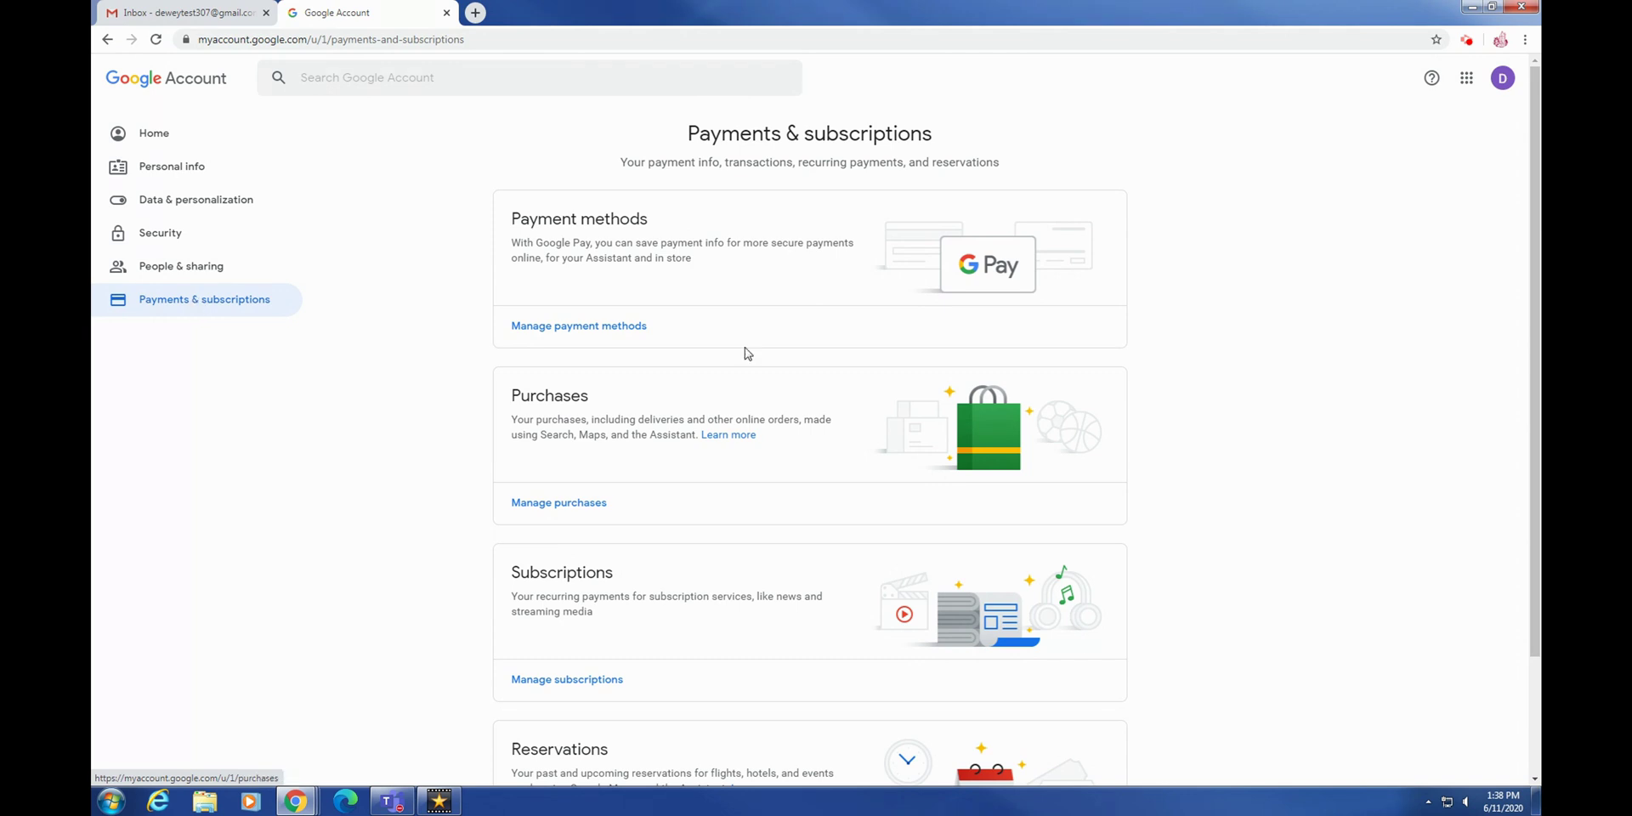
pyautogui.scroll(-1, 354, 512)
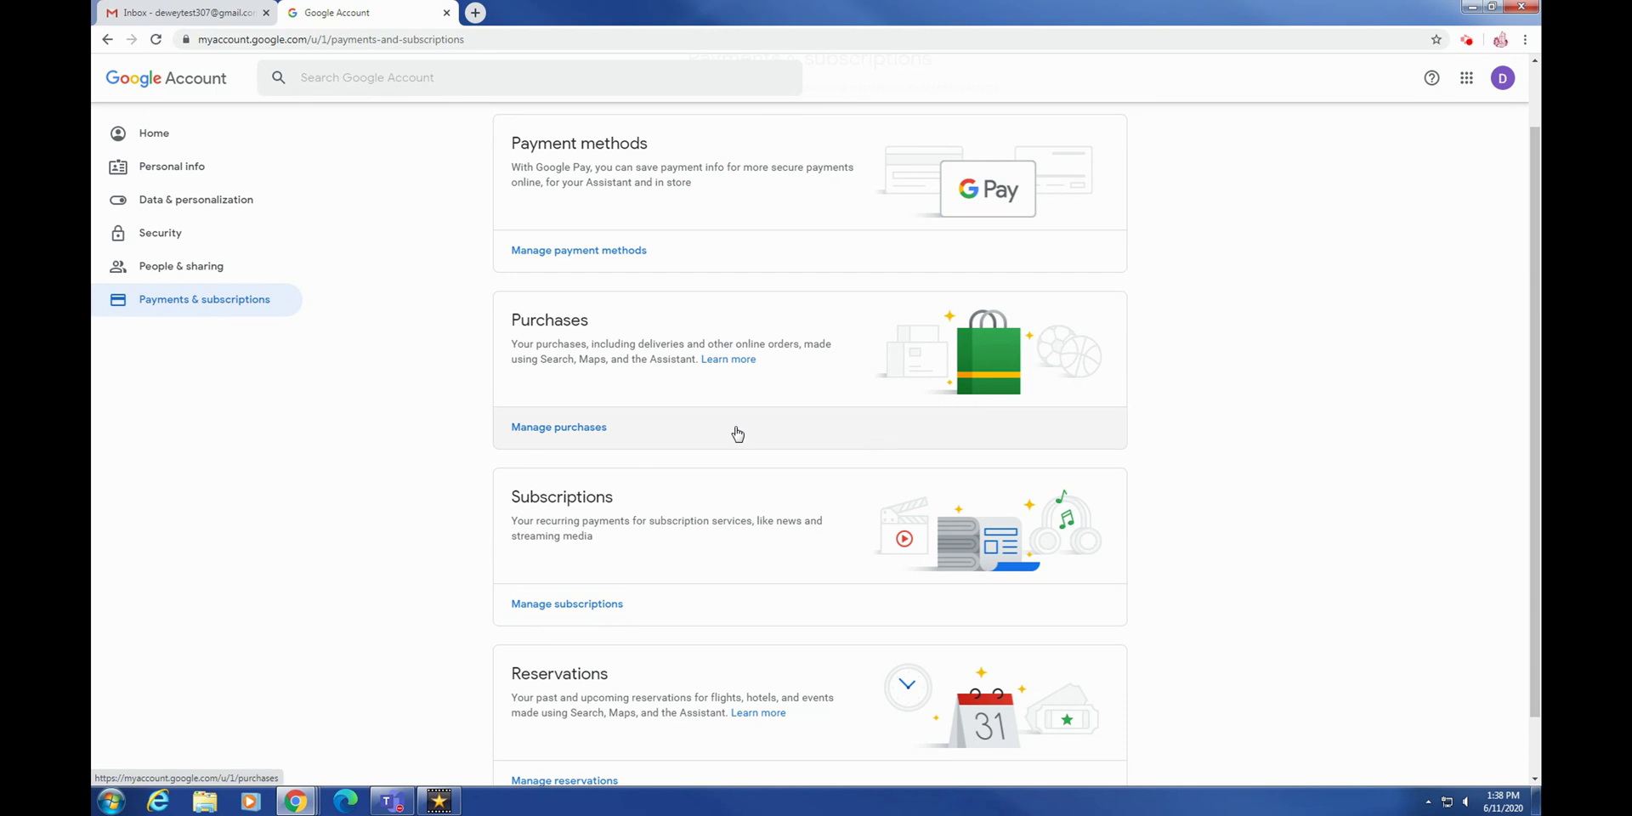
pyautogui.scroll(-1, 548, 372)
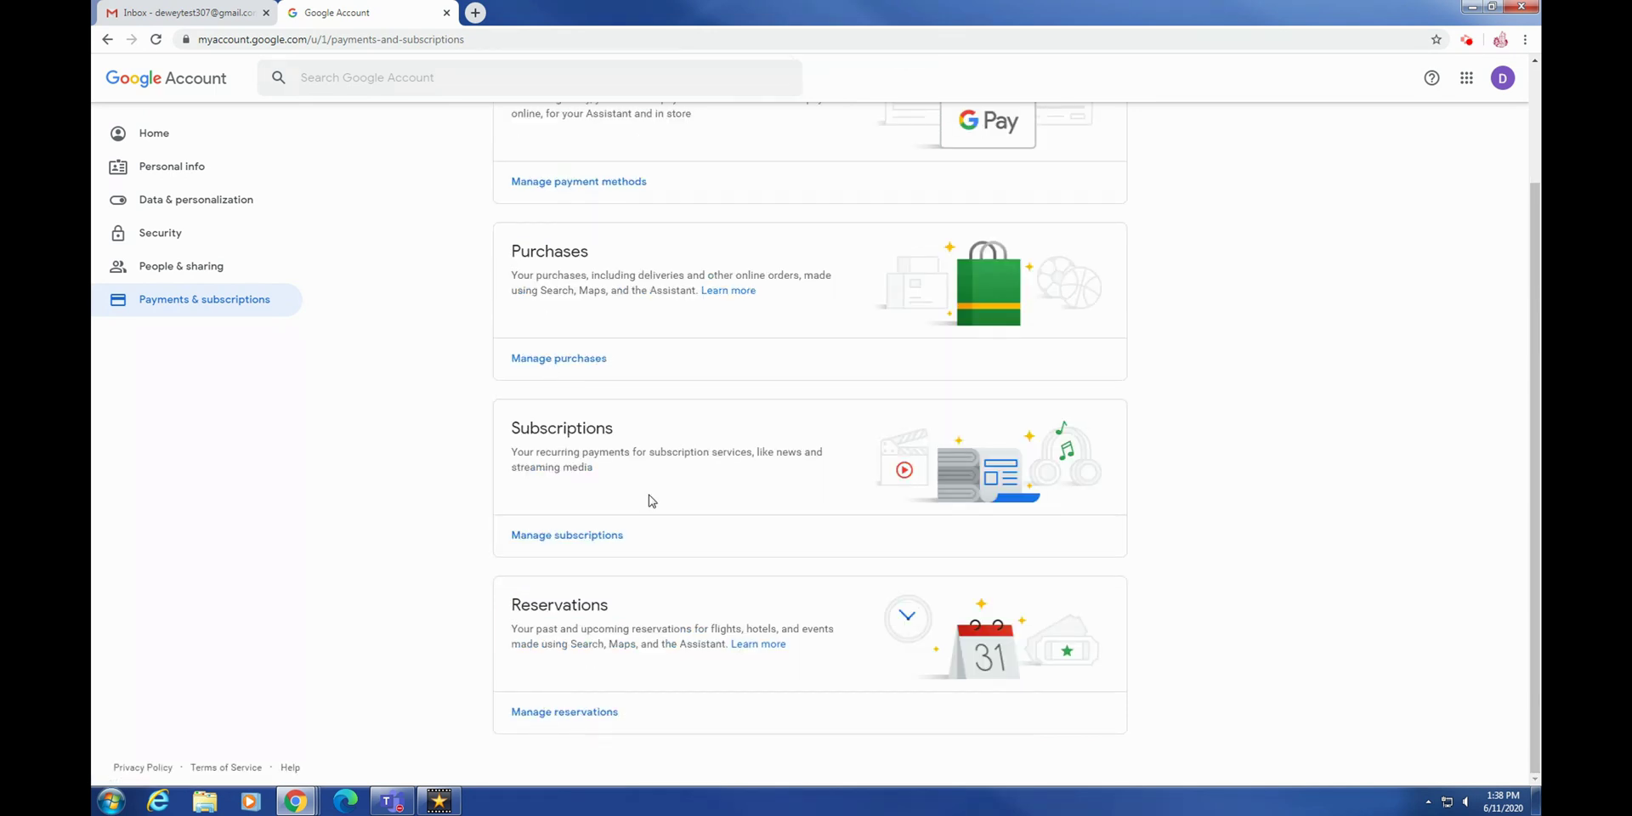